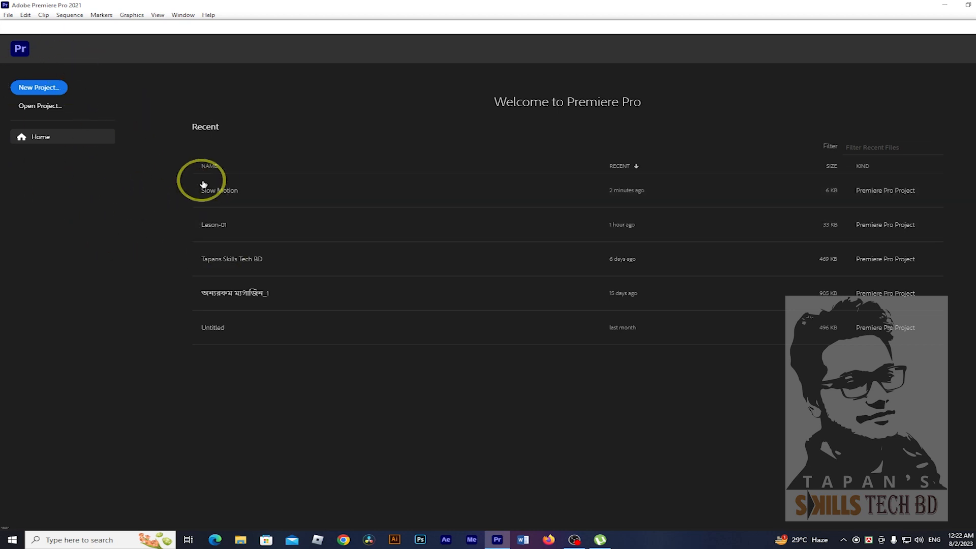
Open the recent Slow Motion project and create Sequence 01 from the ARRI 1080p 25 preset.
left_click(220, 193)
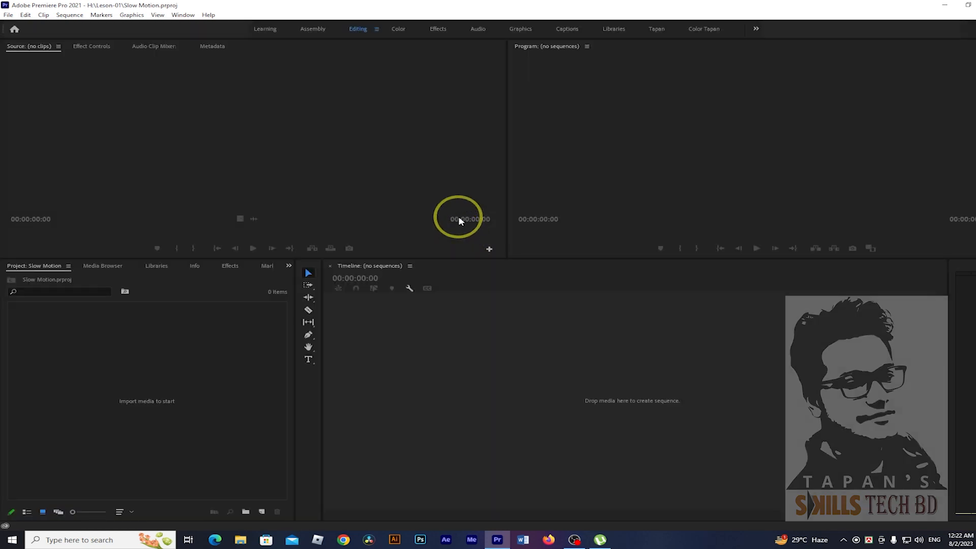
left_click(92, 362)
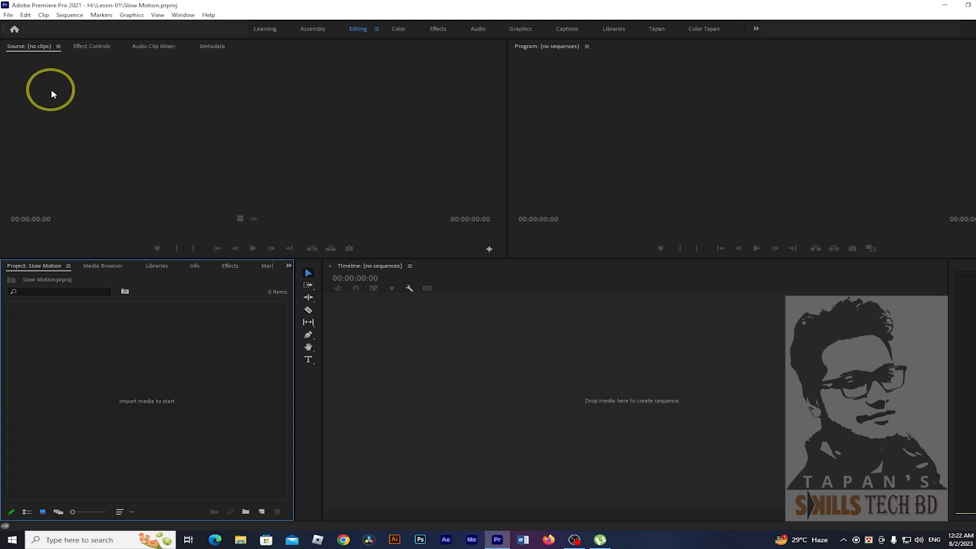
left_click(7, 18)
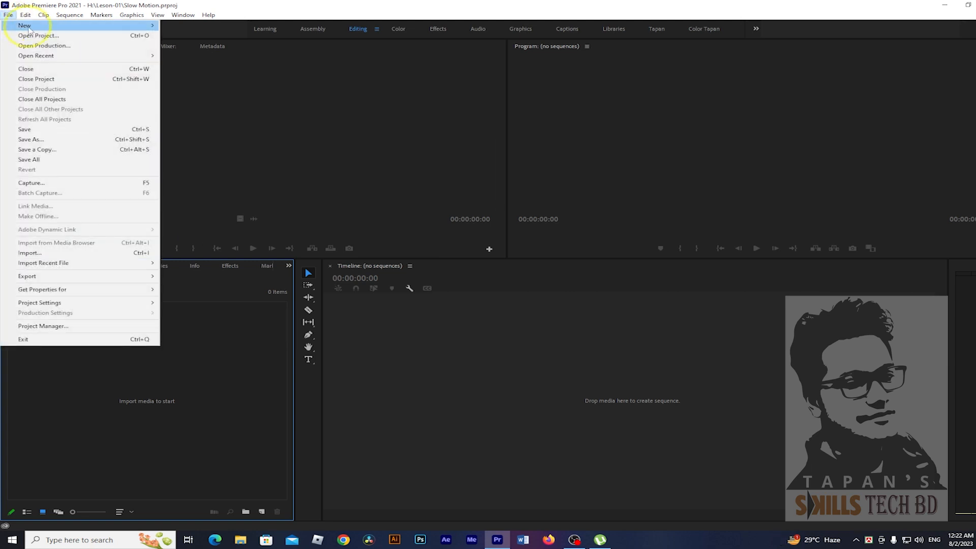
mouse_move(30, 26)
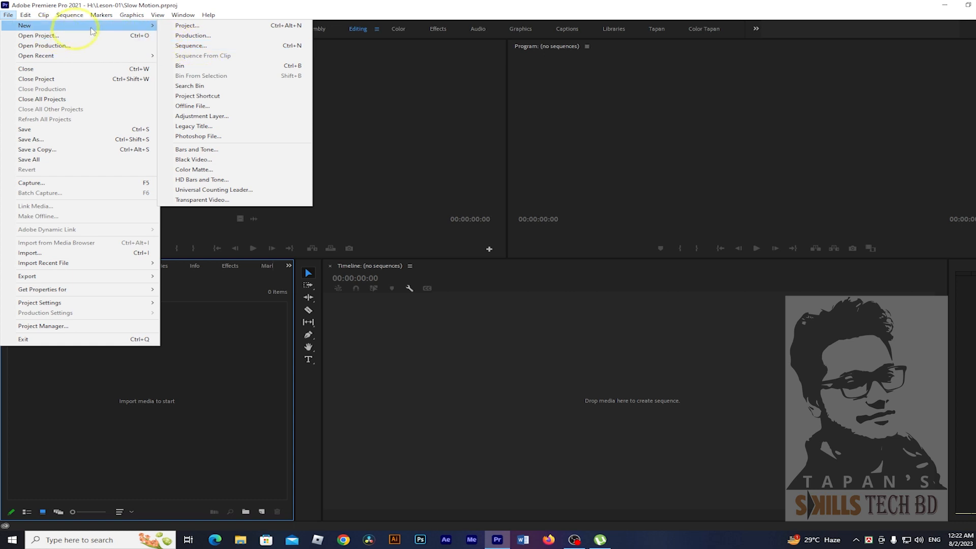
left_click(333, 229)
key("ctrl+n")
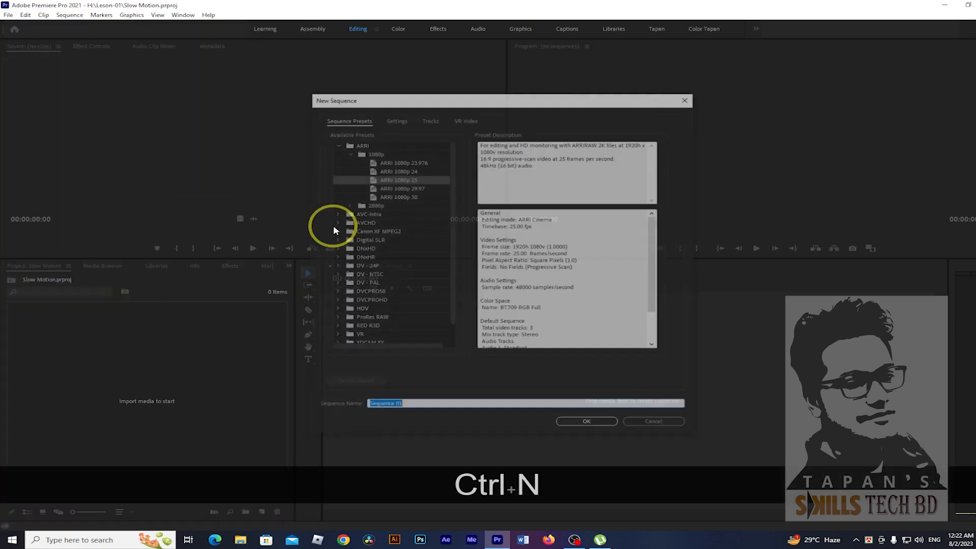
left_click_drag(424, 98, 408, 85)
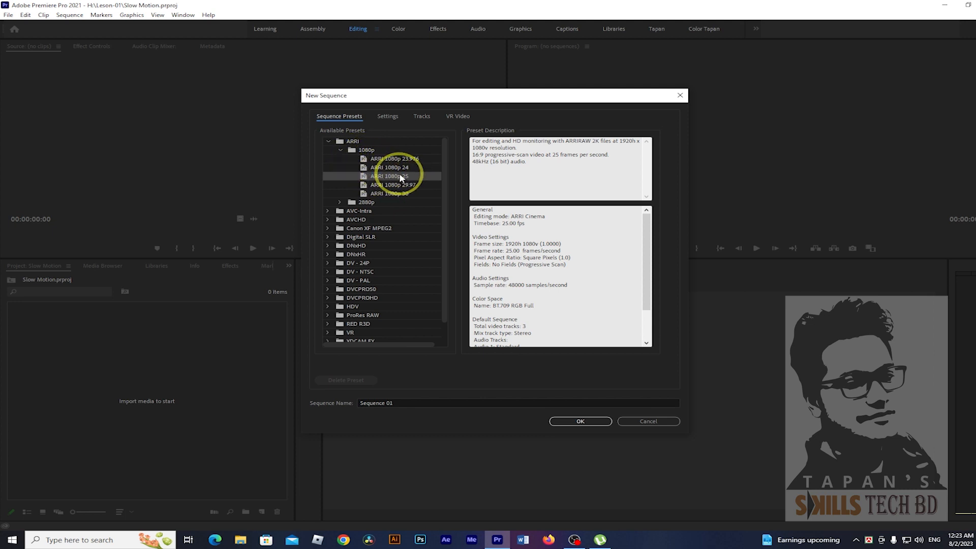
left_click(581, 421)
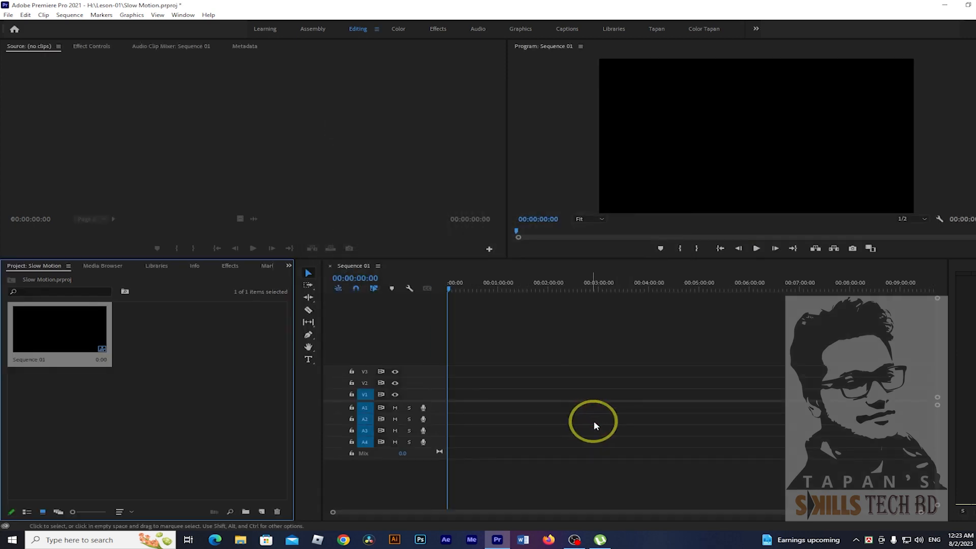
Examine the frame size and other properties of Sequence 01.
right_click(101, 350)
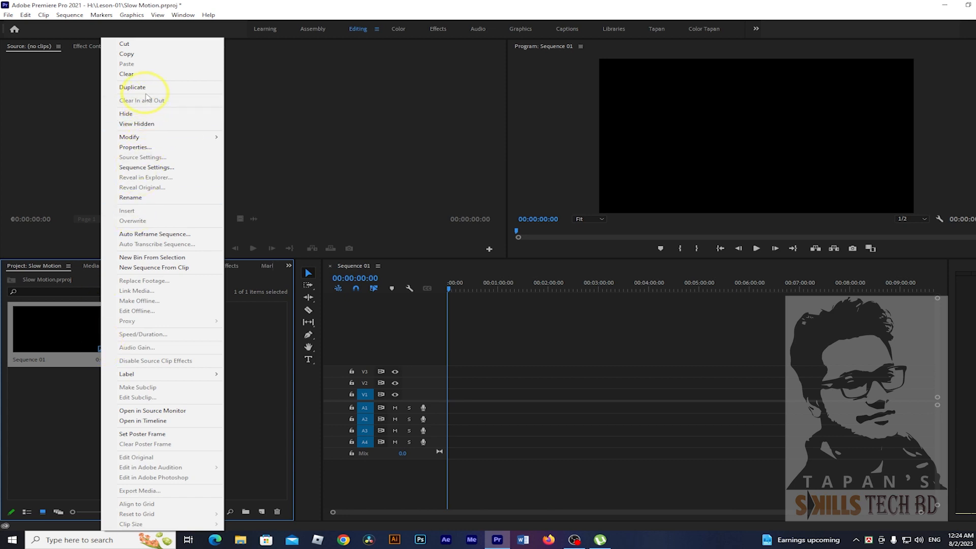
left_click(129, 148)
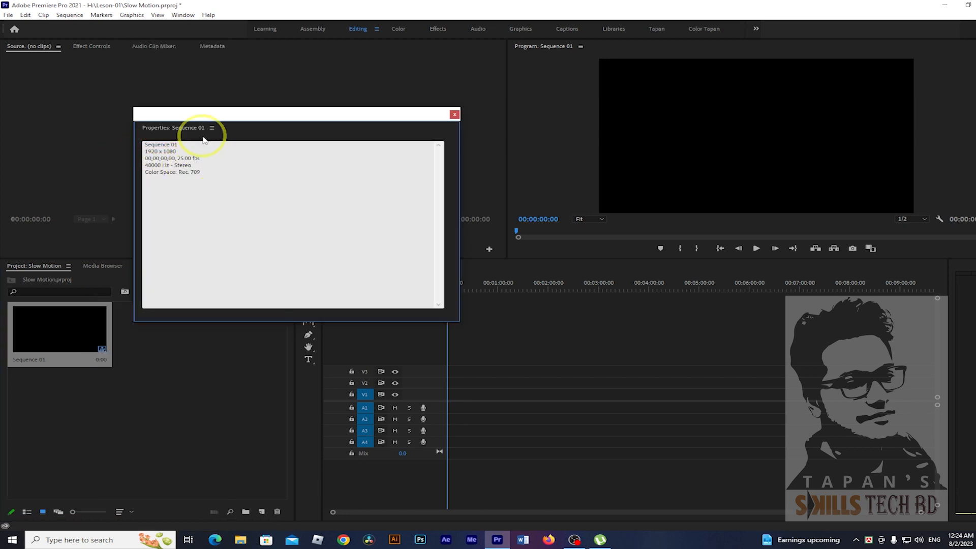
left_click_drag(209, 117, 264, 155)
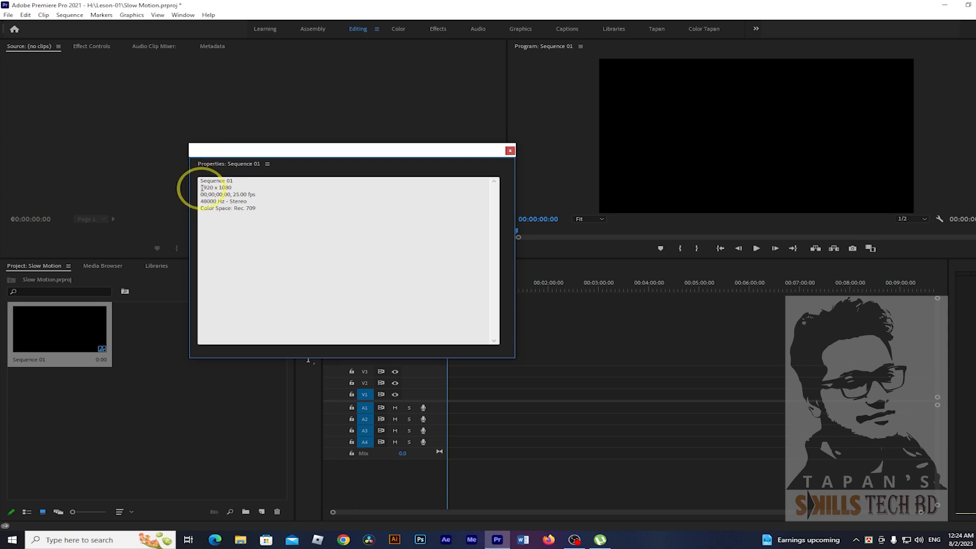
left_click_drag(201, 188, 224, 188)
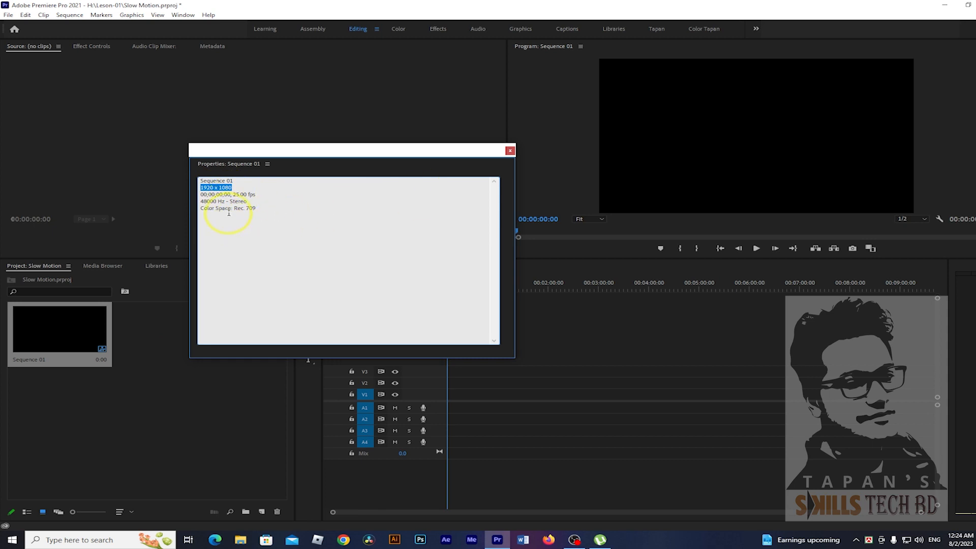
left_click(510, 150)
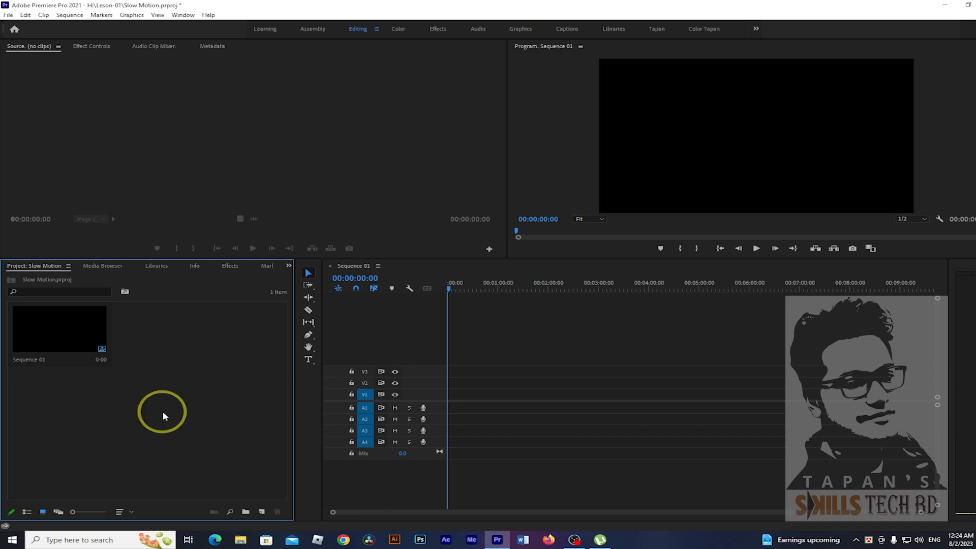
Import Better Neem Glycerine Soap_45 sce.mov from the Better Neem Glycerine Soap Final folder under Lota Harbal AD\Better Neem\Movie on drive E.
double_click(170, 350)
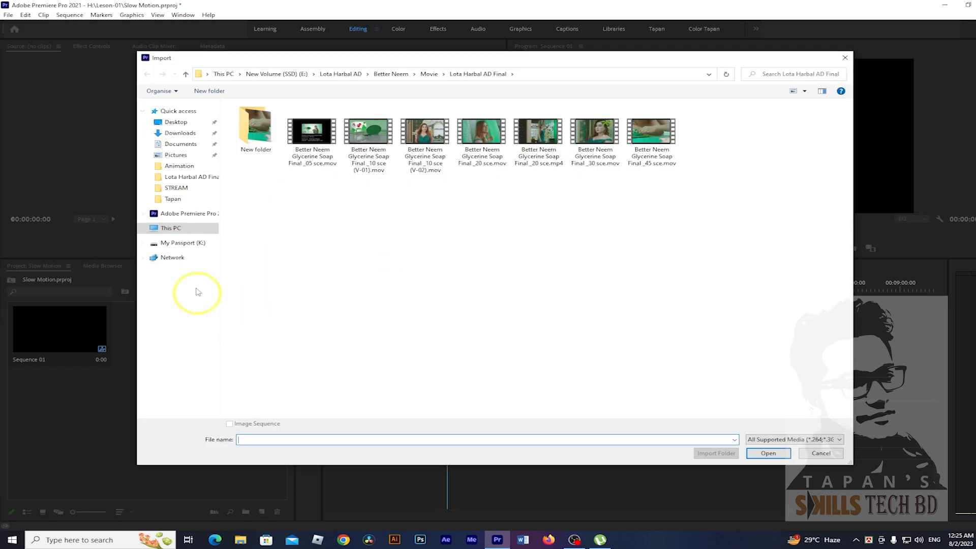
left_click(169, 229)
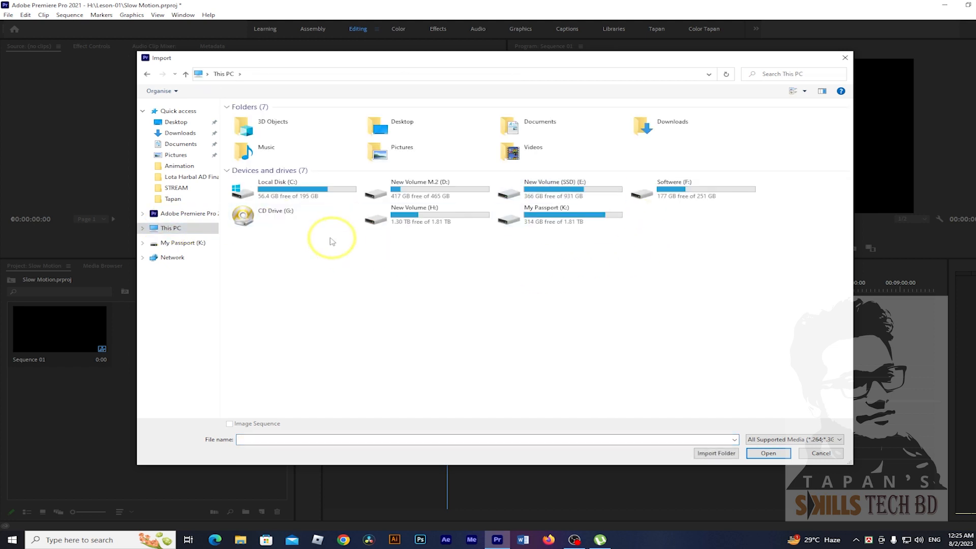
double_click(545, 186)
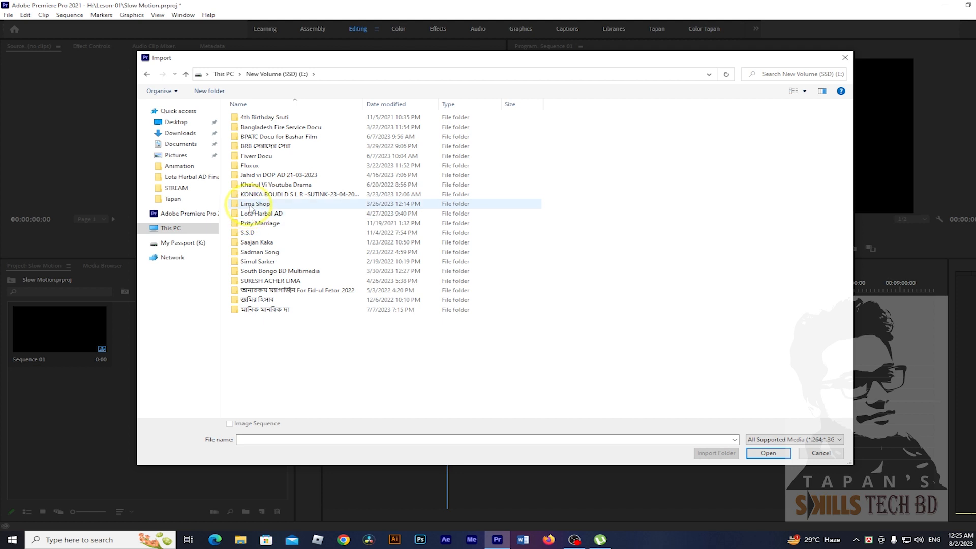
double_click(350, 214)
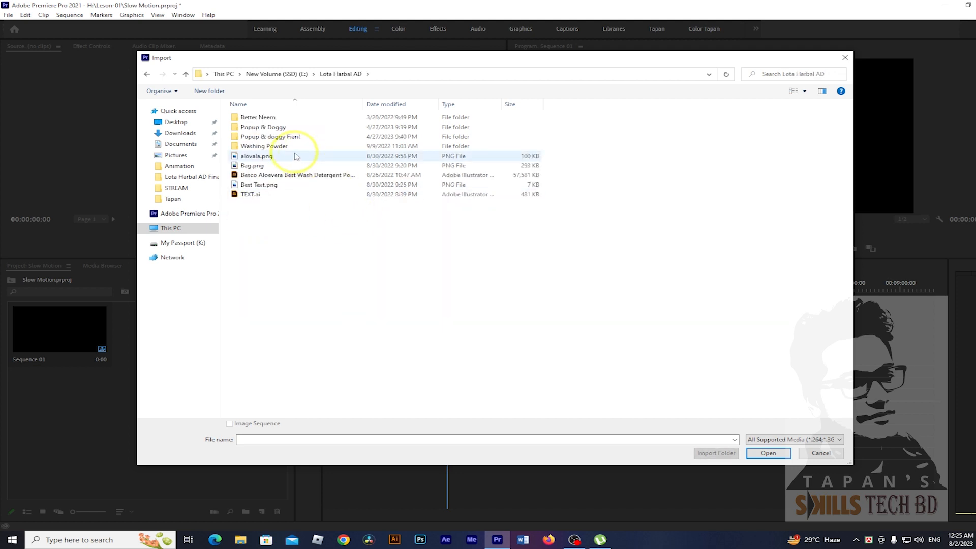
double_click(257, 117)
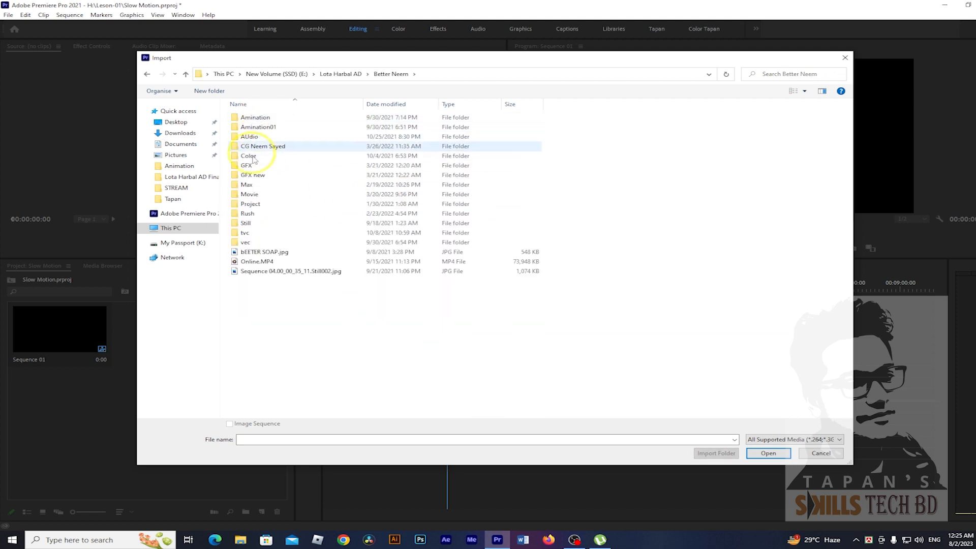
double_click(249, 195)
left_click(285, 138)
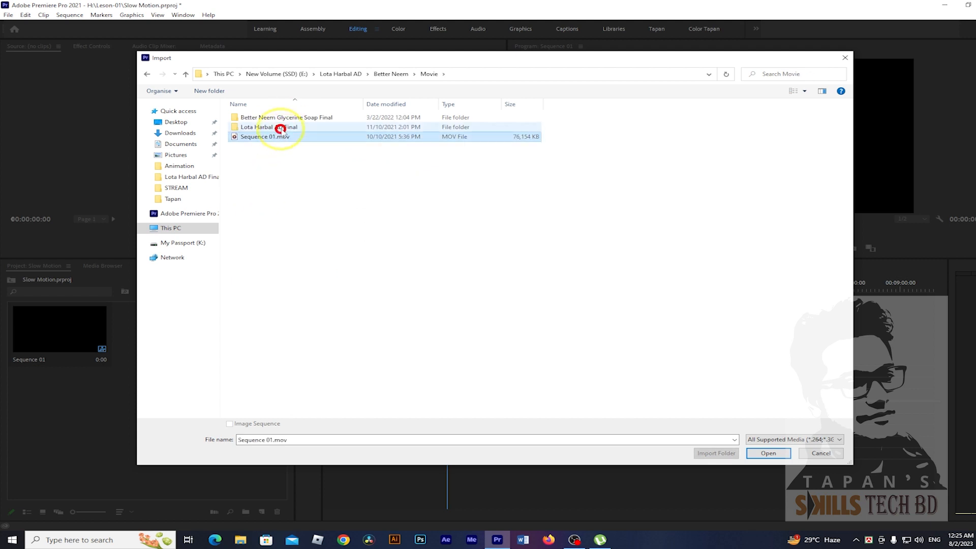
left_click(245, 128)
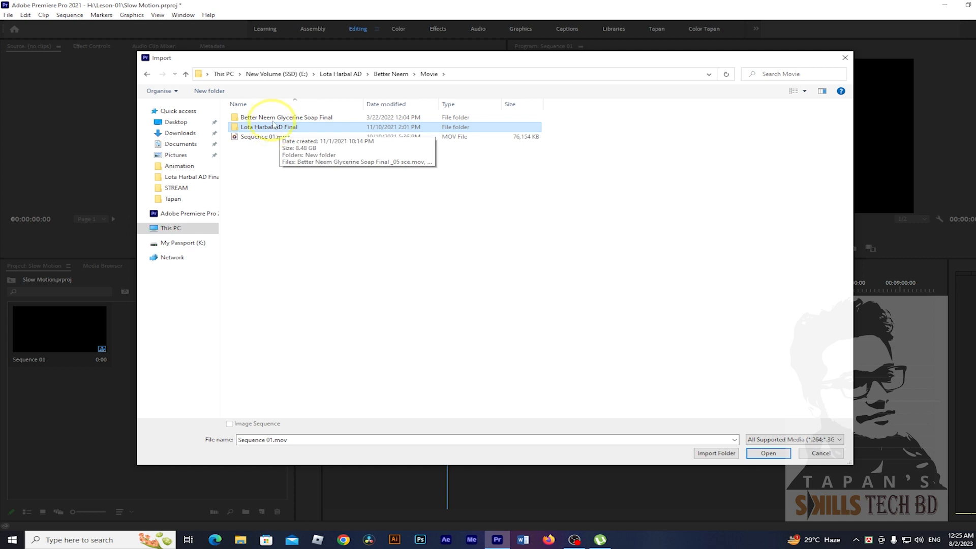
double_click(256, 118)
left_click(612, 164)
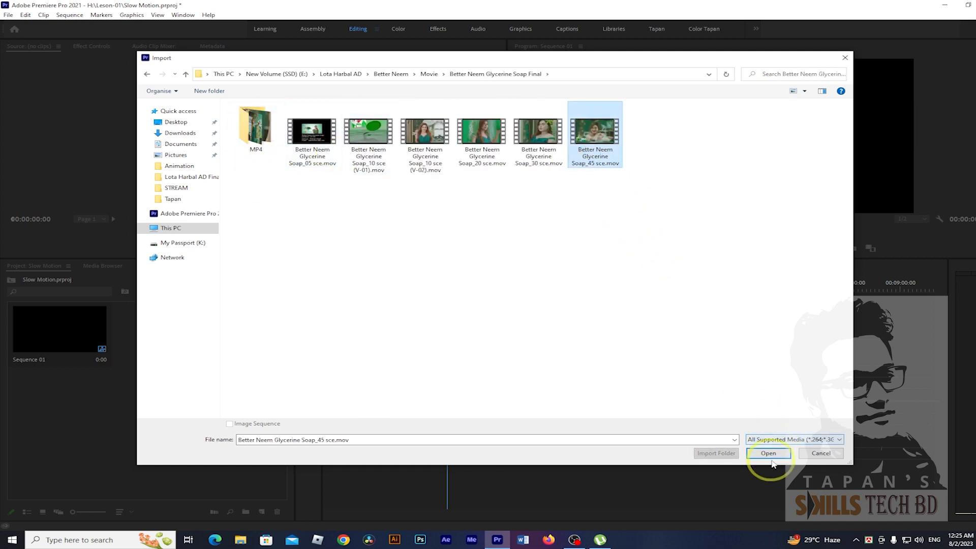
left_click(770, 455)
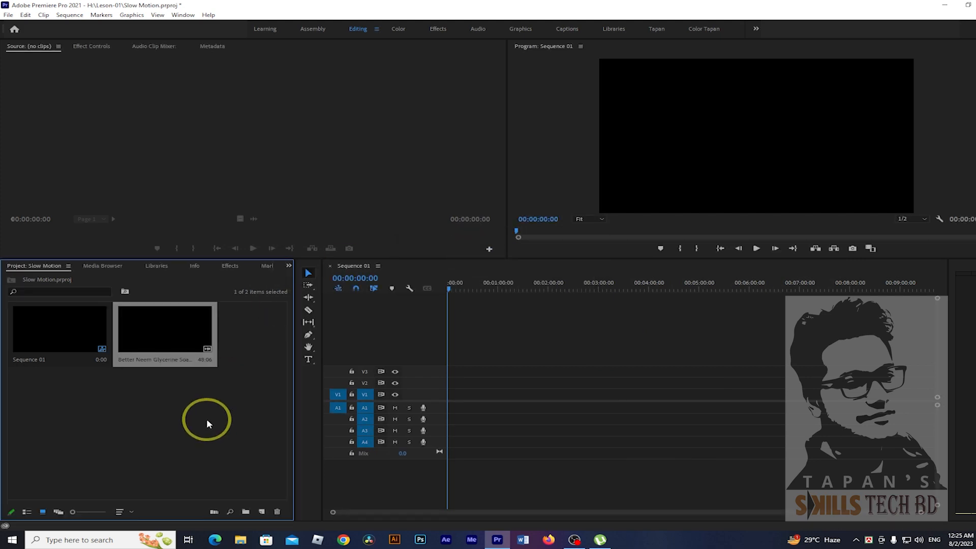
Import 00056.MTS, 00106.MTS, 00160.MTS, 00213.MTS and 00214.MTS from the Footage folder on drive H.
left_click(150, 403)
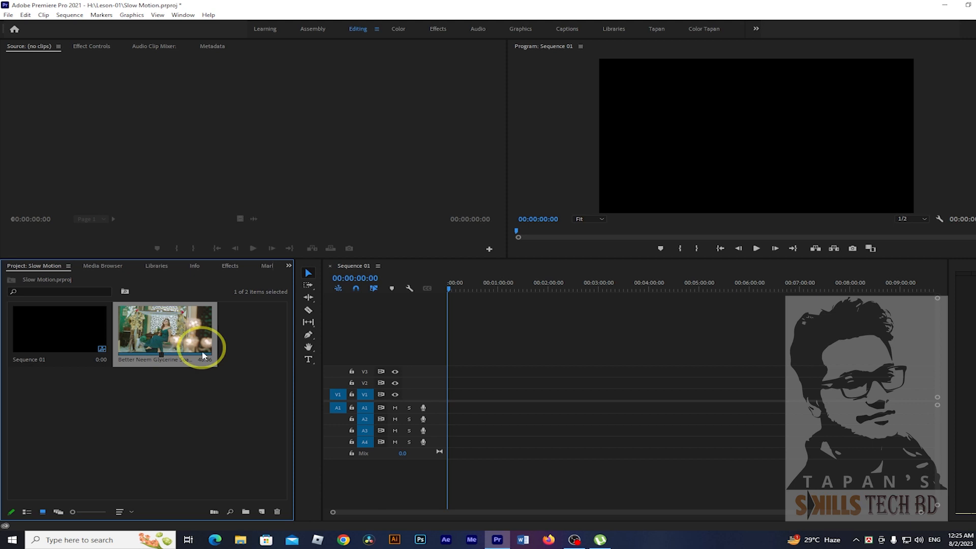
double_click(108, 411)
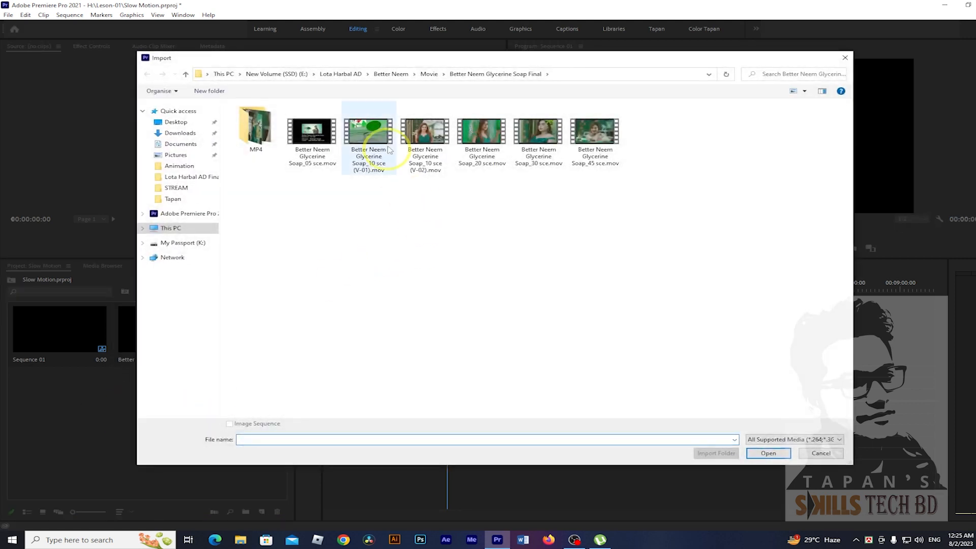
left_click(341, 74)
left_click(274, 74)
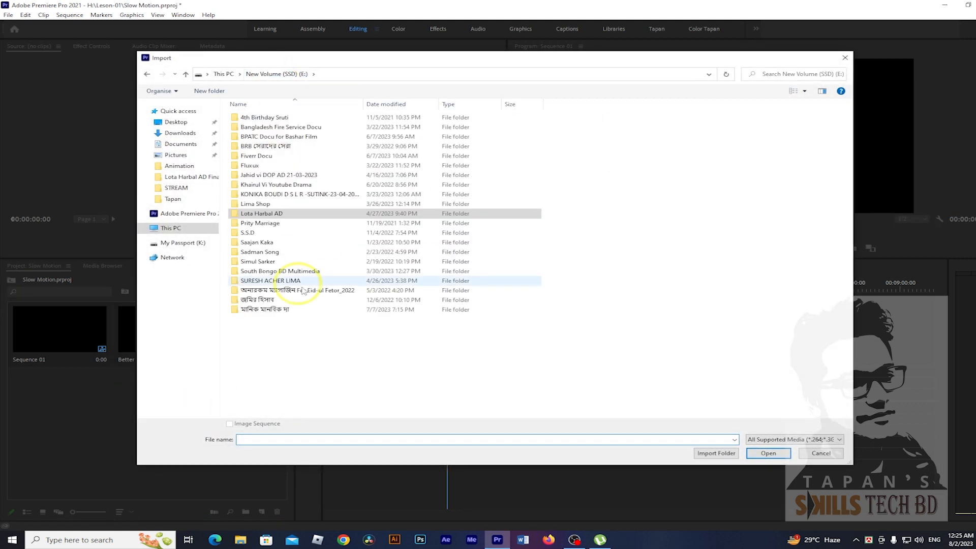
left_click(176, 233)
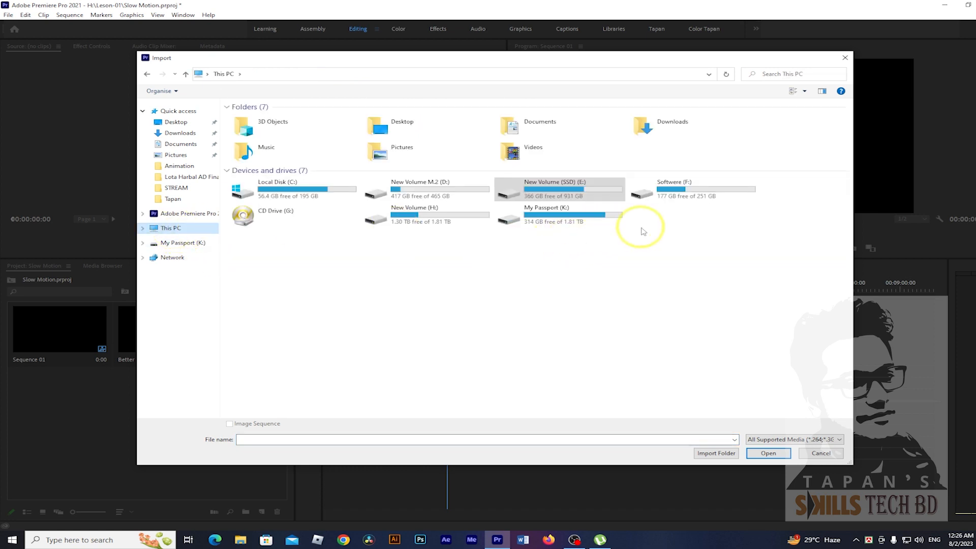
double_click(425, 224)
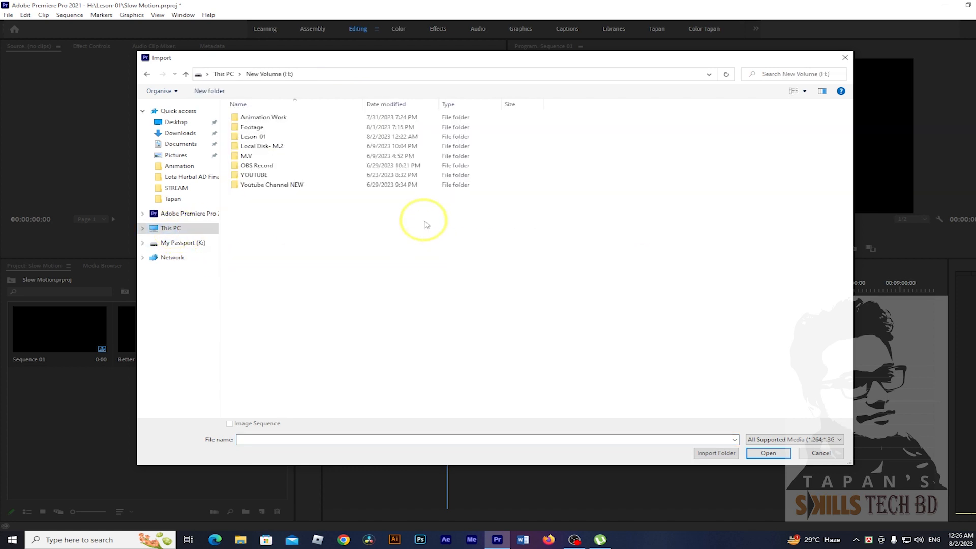
double_click(252, 127)
left_click_drag(584, 192, 279, 148)
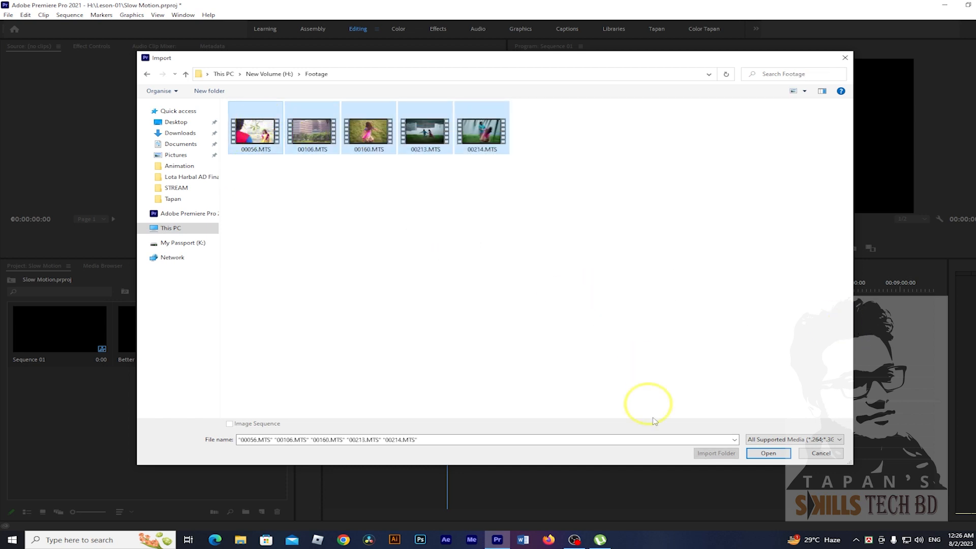
left_click(769, 454)
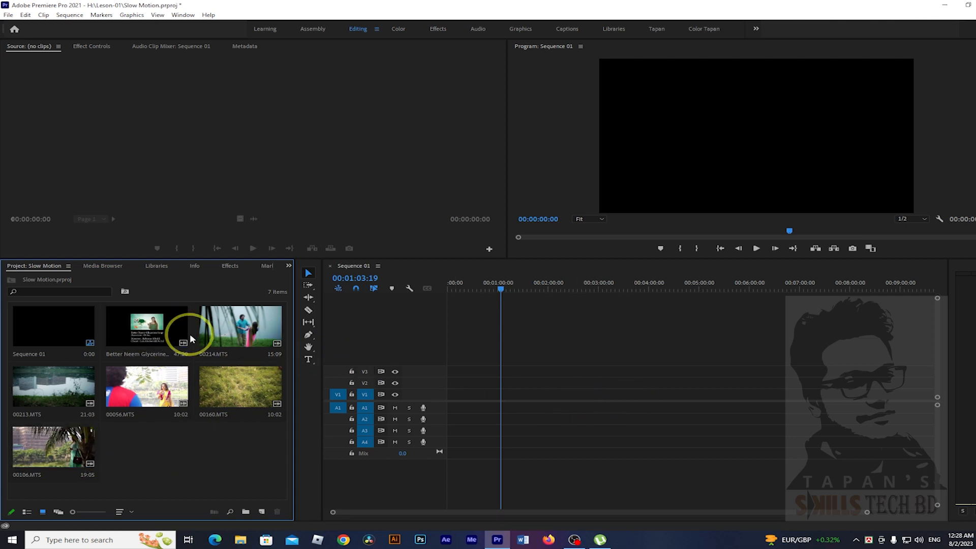
Place the Better Neem Glycerine Soap clip on V1 and A1 at 00:01:03:19, keep the existing sequence settings, and preview its frames.
left_click_drag(149, 331, 511, 413)
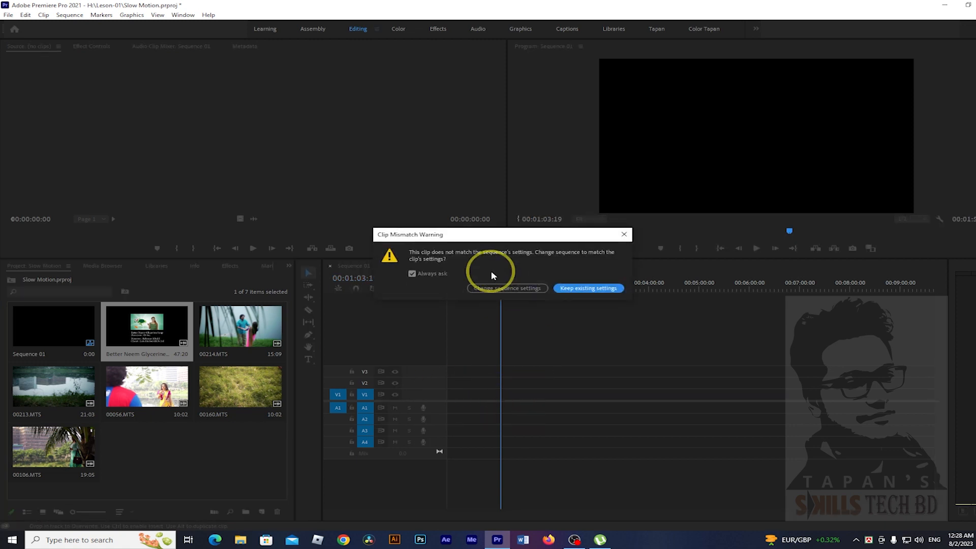
left_click_drag(483, 228, 462, 143)
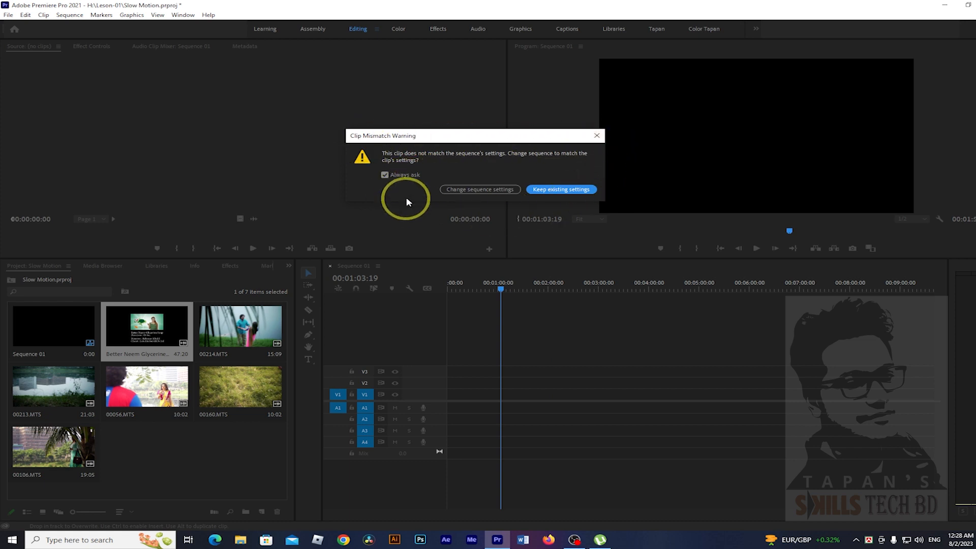
left_click_drag(434, 131, 439, 127)
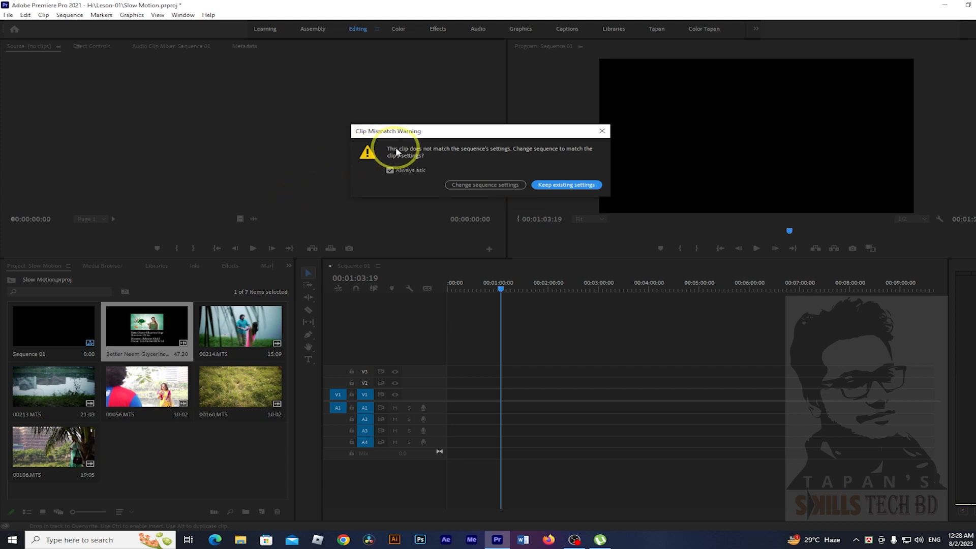
left_click_drag(464, 139, 453, 141)
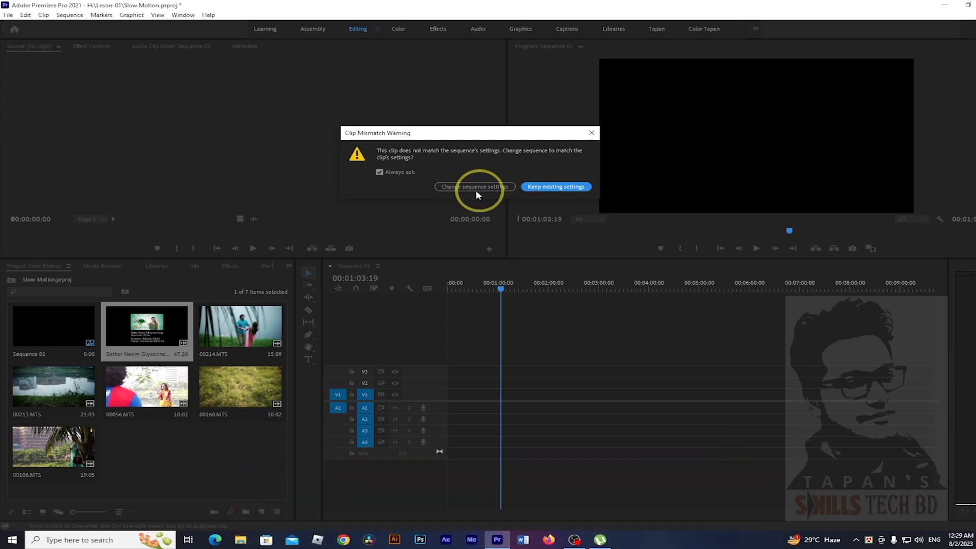
left_click(555, 190)
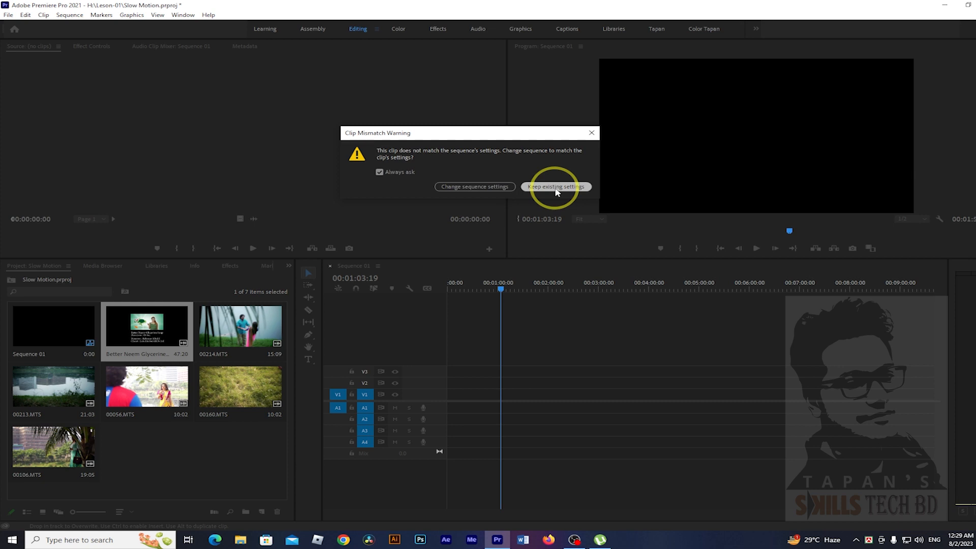
left_click(515, 290)
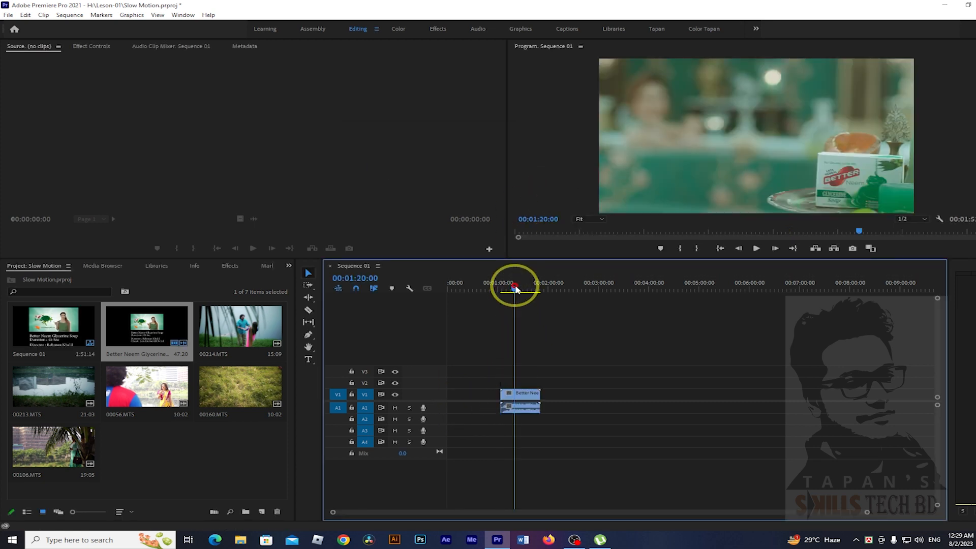
left_click(534, 289)
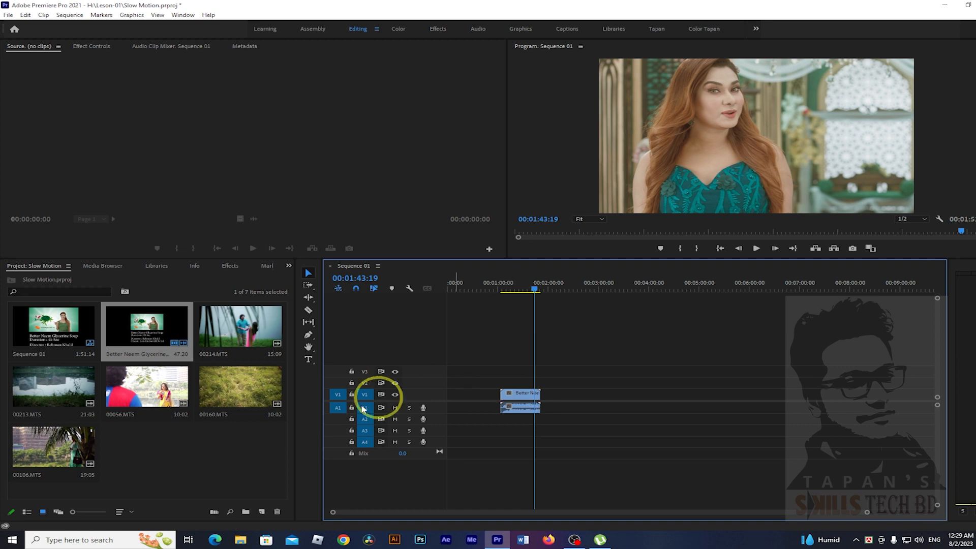
Undo placing the Better Neem Glycerine Soap clip, then place it on V1 and A1 again, changing the sequence settings to match the clip.
key("ctrl+z")
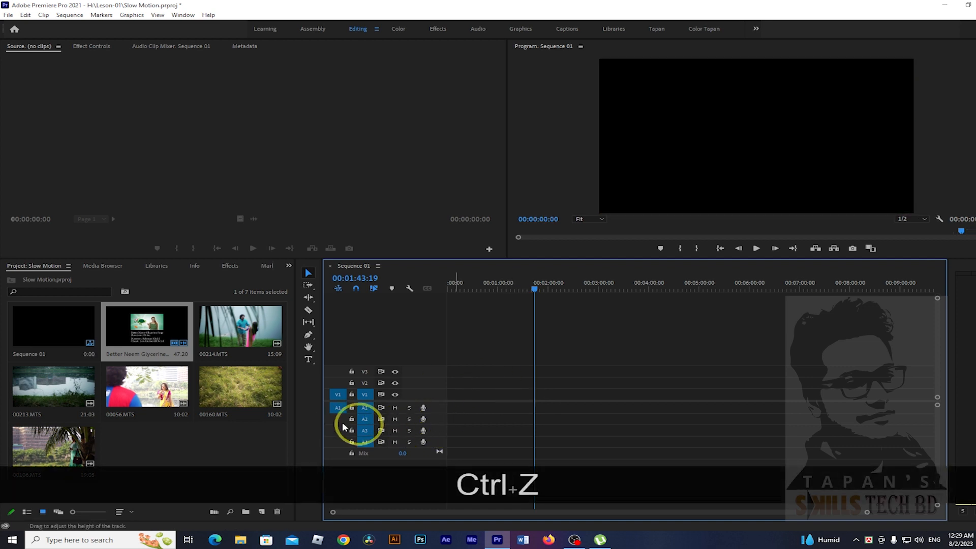
left_click(188, 344)
left_click_drag(195, 348, 529, 414)
left_click_drag(494, 238, 555, 122)
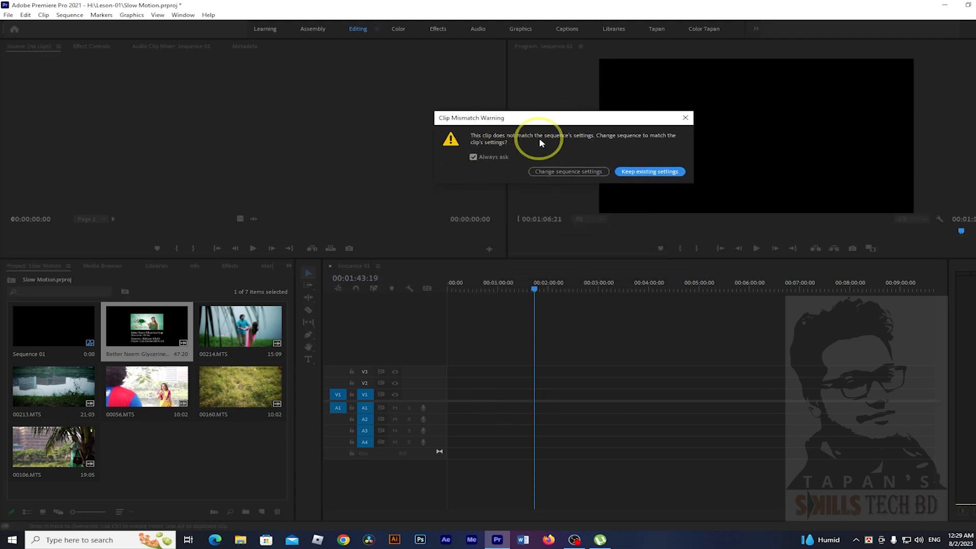
left_click(558, 177)
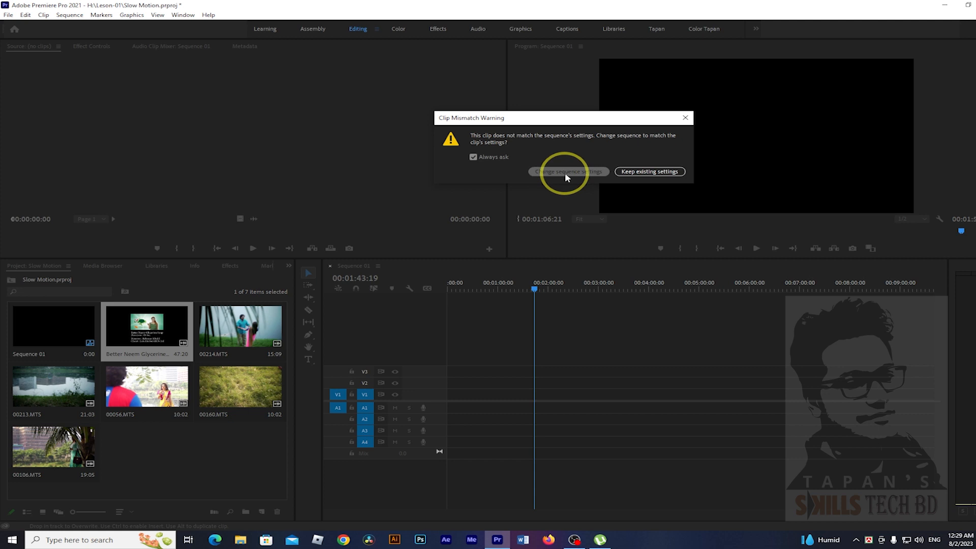
left_click(595, 174)
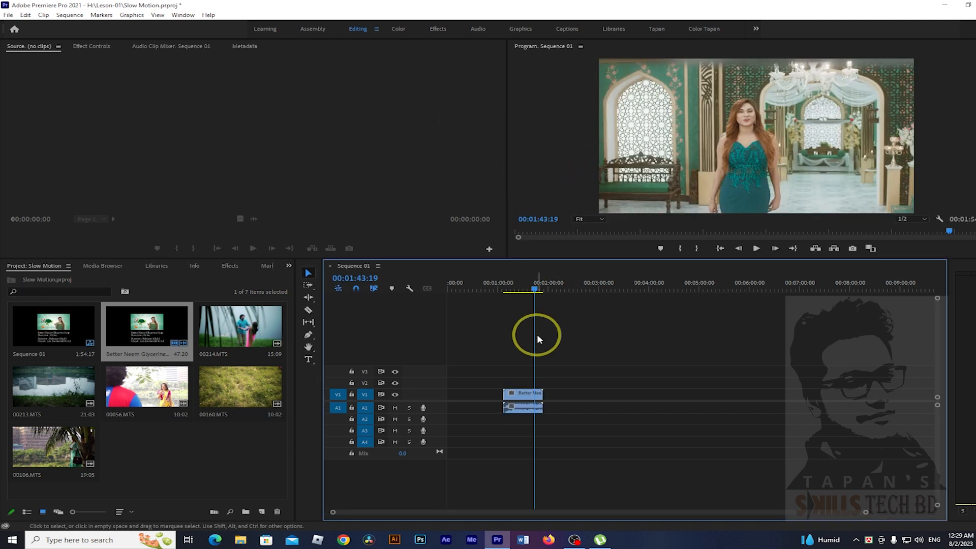
left_click_drag(521, 290, 517, 287)
left_click(516, 409)
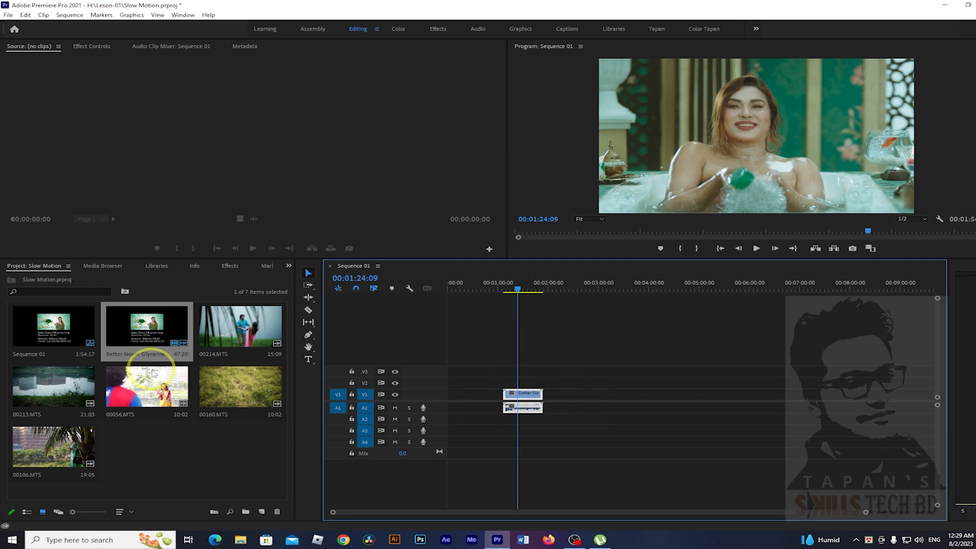
Examine the properties of Sequence 01 to see which frame size it uses with the clip's settings.
right_click(87, 340)
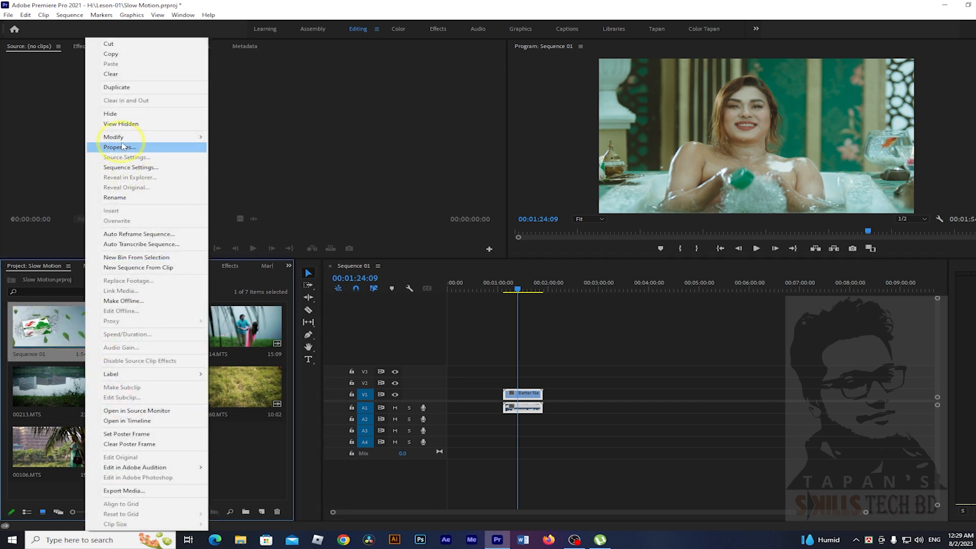
left_click(120, 148)
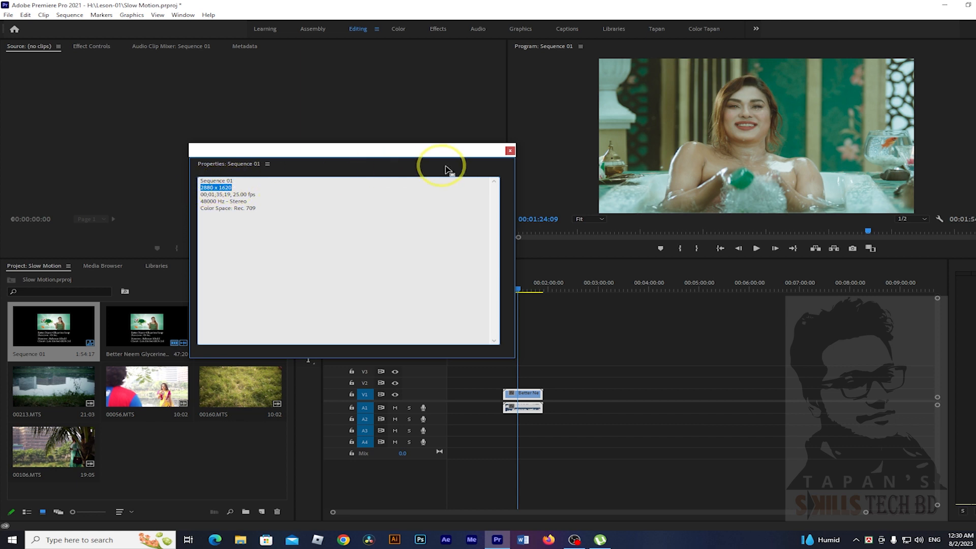
left_click(510, 151)
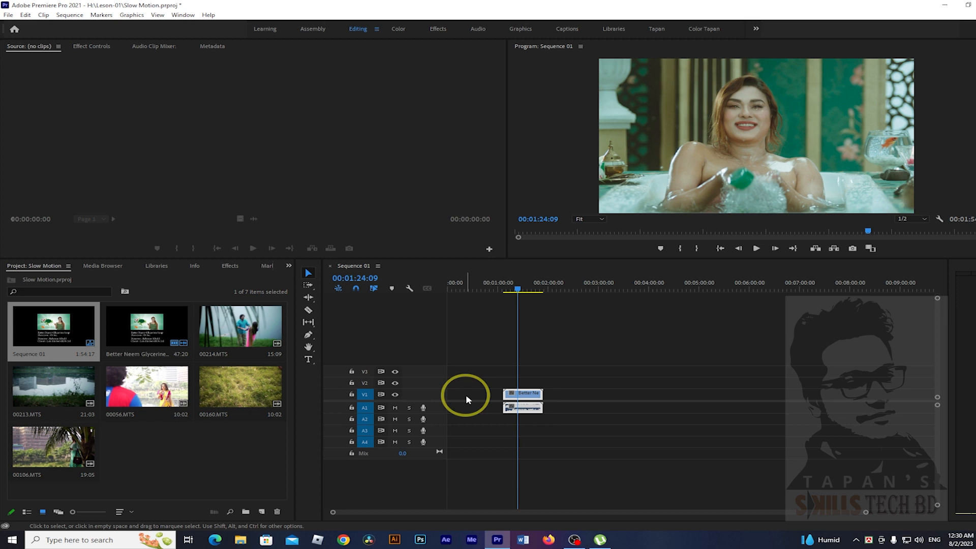
Undo placing the soap clip to empty the timeline, and clear the project item selection.
key("ctrl+z")
left_click(207, 394)
left_click(194, 428)
Place 00214.MTS, 00213.MTS, 00056.MTS, 00160.MTS and 00106.MTS together on V1 and A1 at about 00:00:31, keeping the existing sequence settings.
left_click(252, 325)
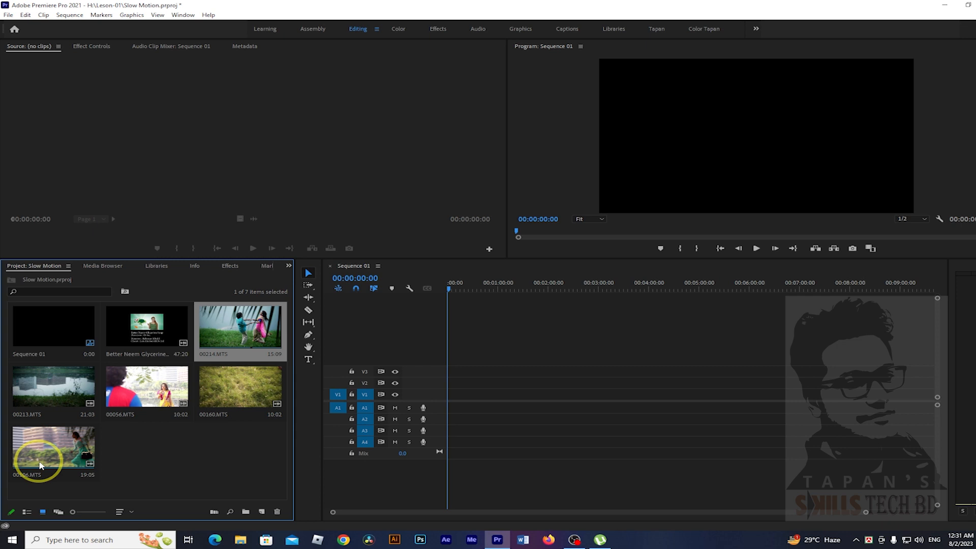
left_click(53, 442, "shift")
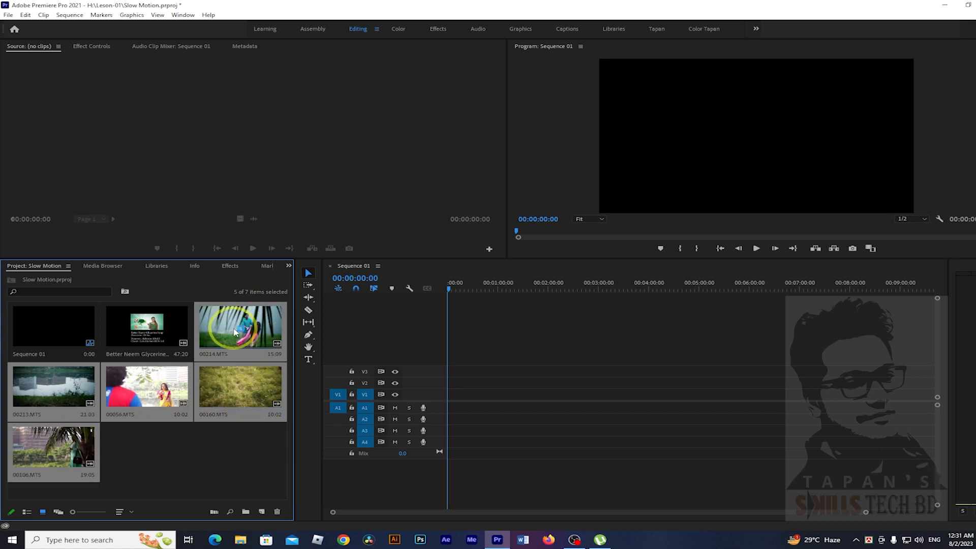
left_click_drag(232, 329, 503, 404)
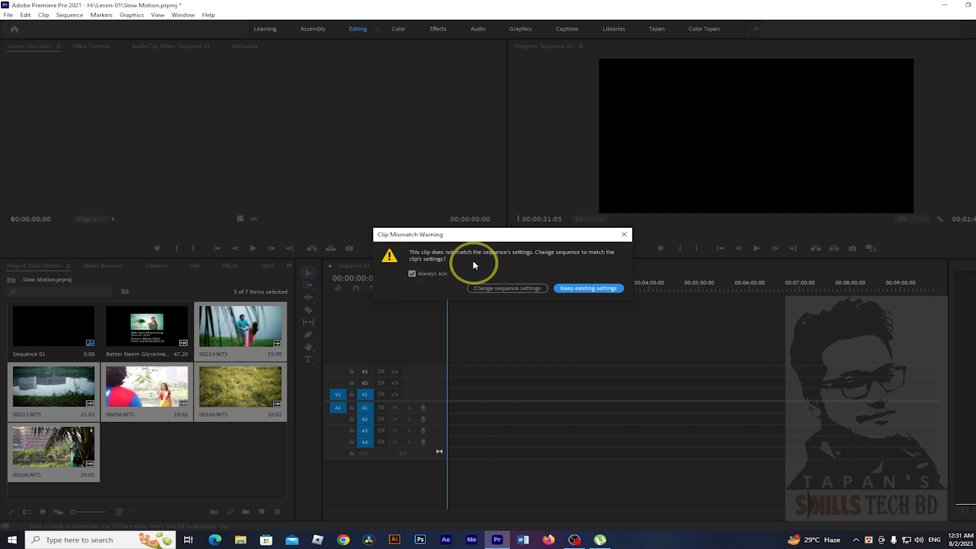
left_click_drag(479, 239, 513, 189)
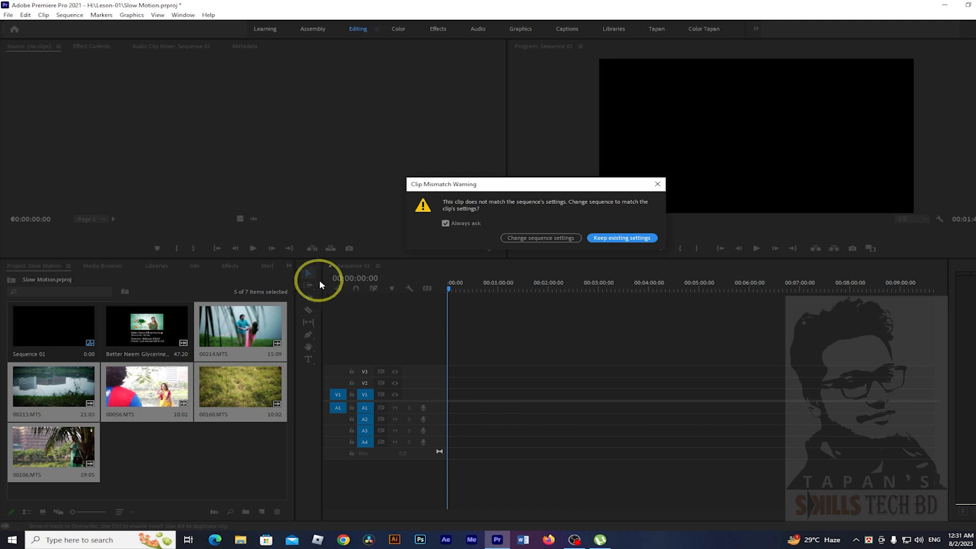
left_click_drag(612, 181, 606, 170)
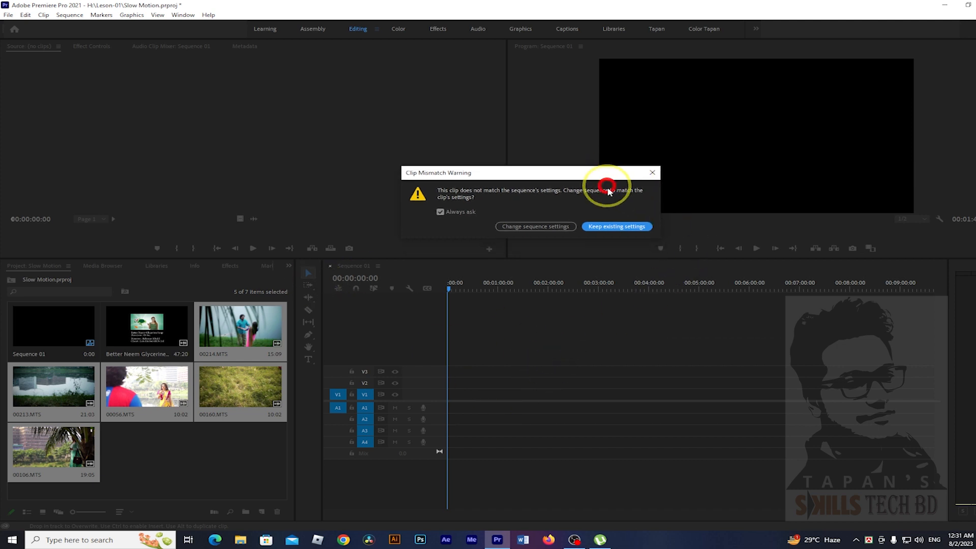
left_click(620, 230)
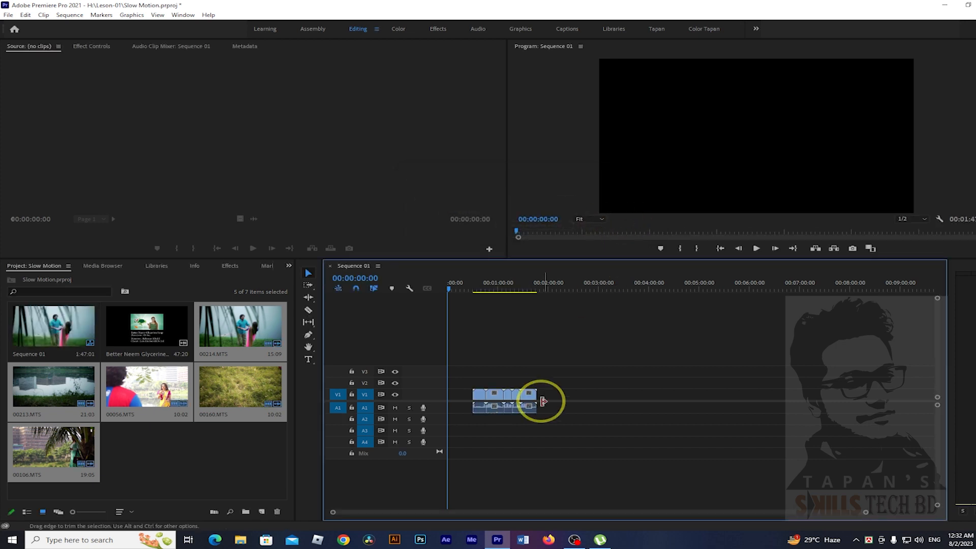
Expand the V1 and A1 tracks to show the placed clips' thumbnails and audio waveforms.
left_click(478, 294)
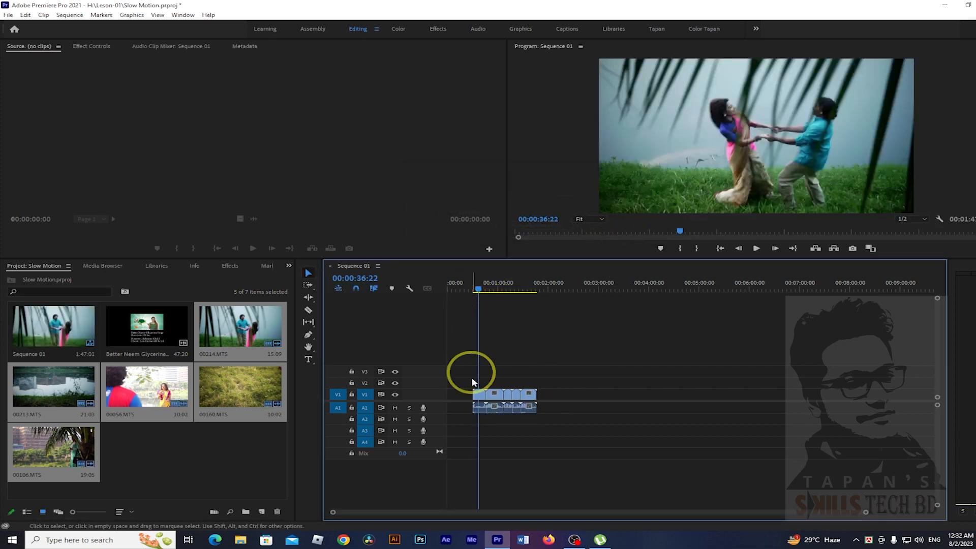
double_click(416, 387)
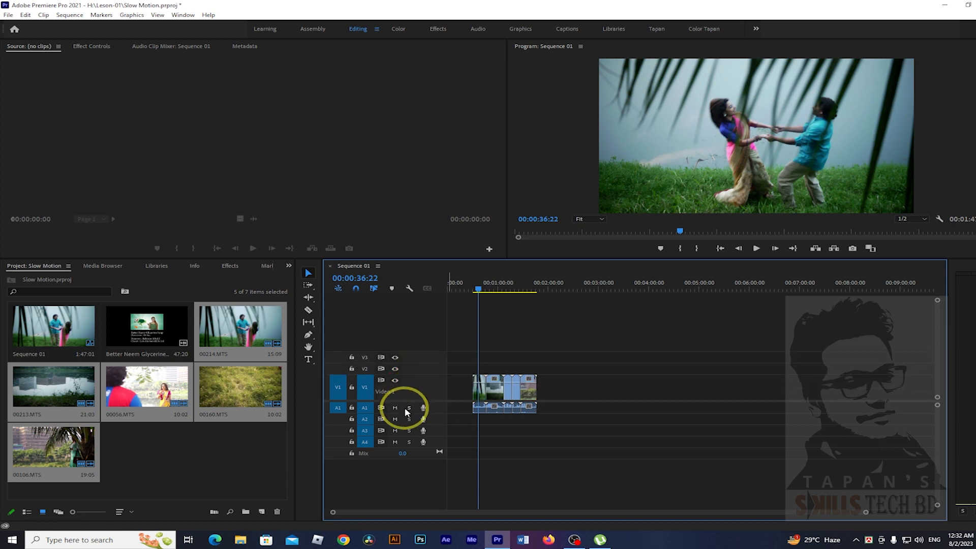
double_click(404, 412)
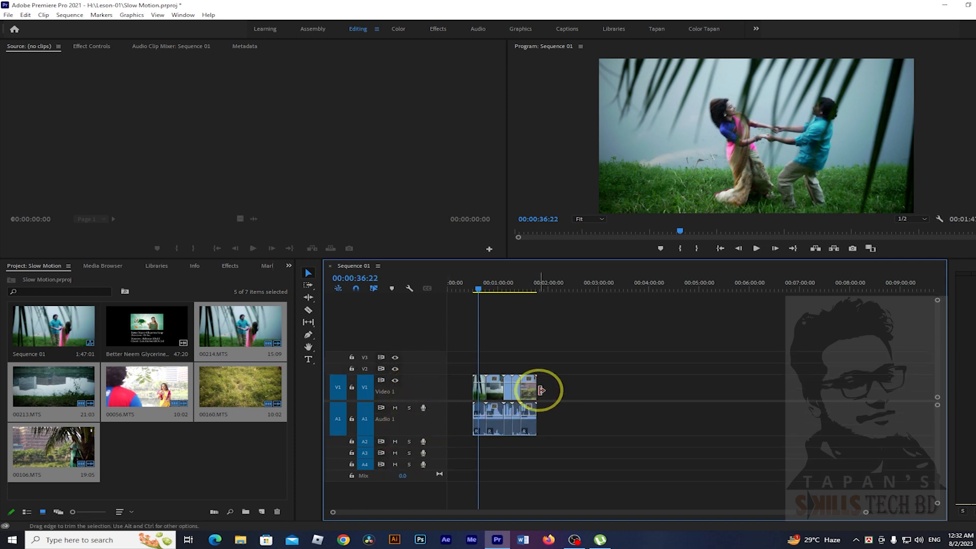
key("equal")
key("equal")
key("equal")
key("minus")
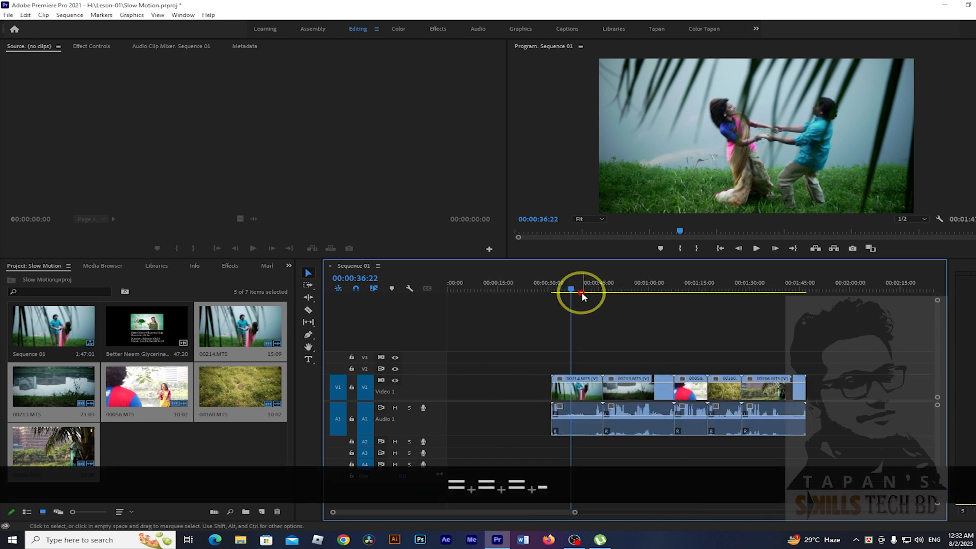
Preview the five MTS clips by scrubbing through the sequence to 00:01:42:05.
left_click(568, 290)
left_click_drag(570, 289, 789, 291)
left_click(688, 293)
key("space")
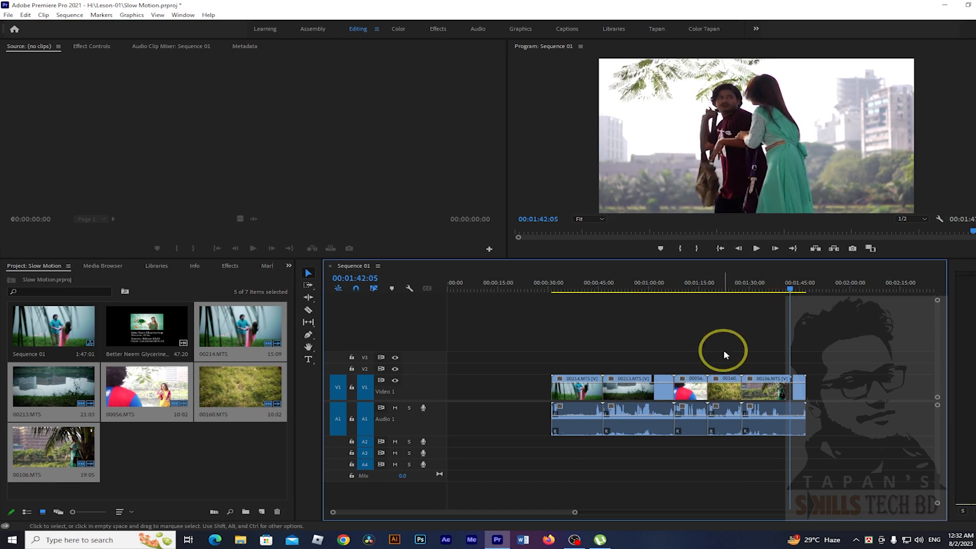
Move all five clips with their audio to near the start of the sequence.
left_click_drag(562, 336, 777, 390)
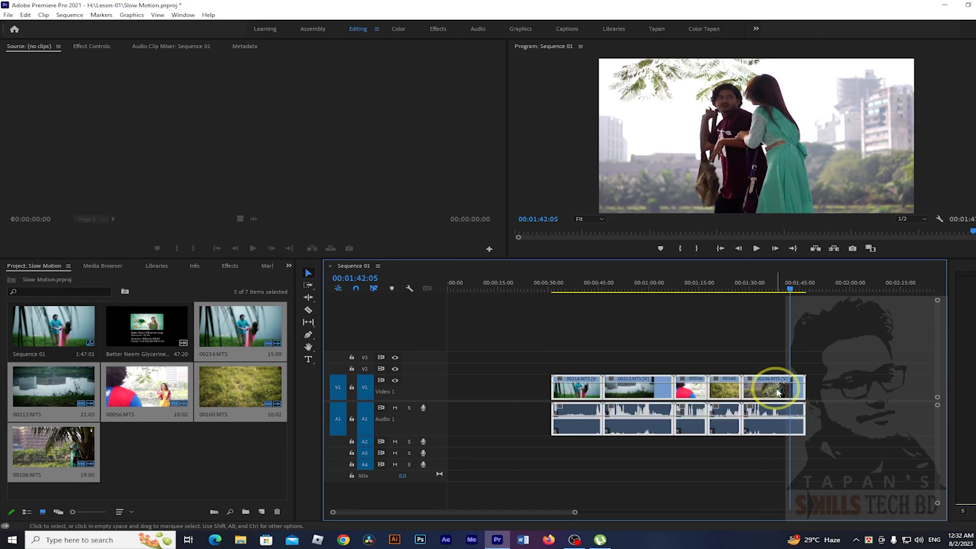
left_click_drag(579, 387, 480, 386)
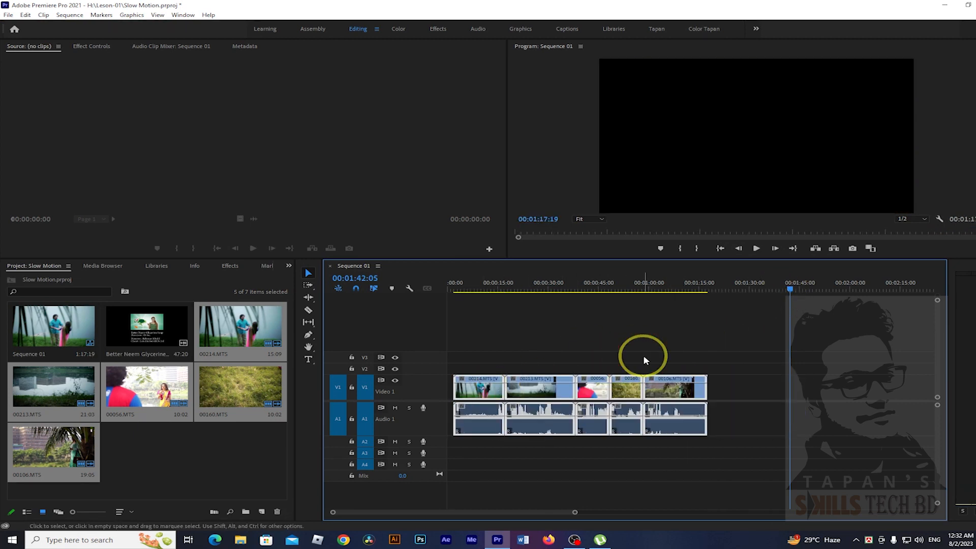
left_click(572, 359)
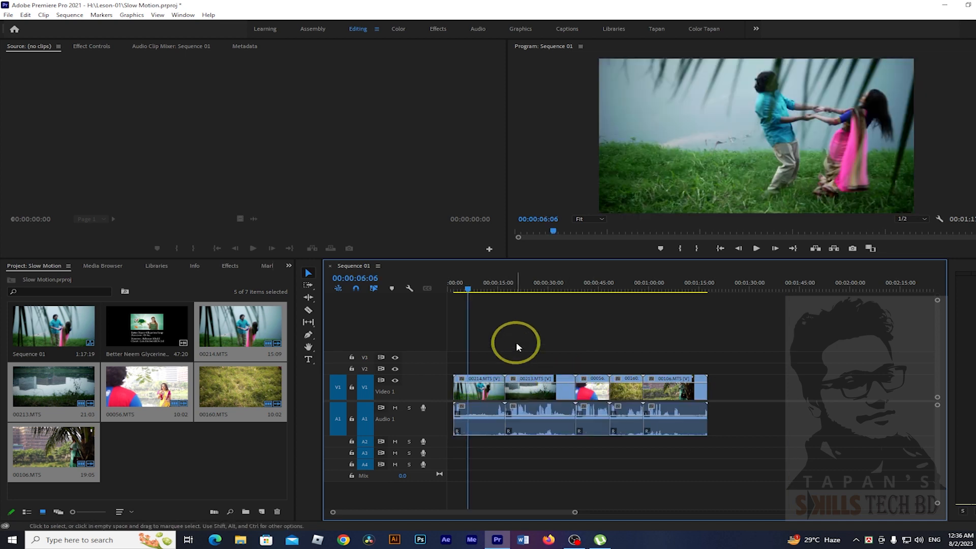
Turn off Linked Selection and delete the audio of all five clips from A1, keeping their video.
left_click(541, 428)
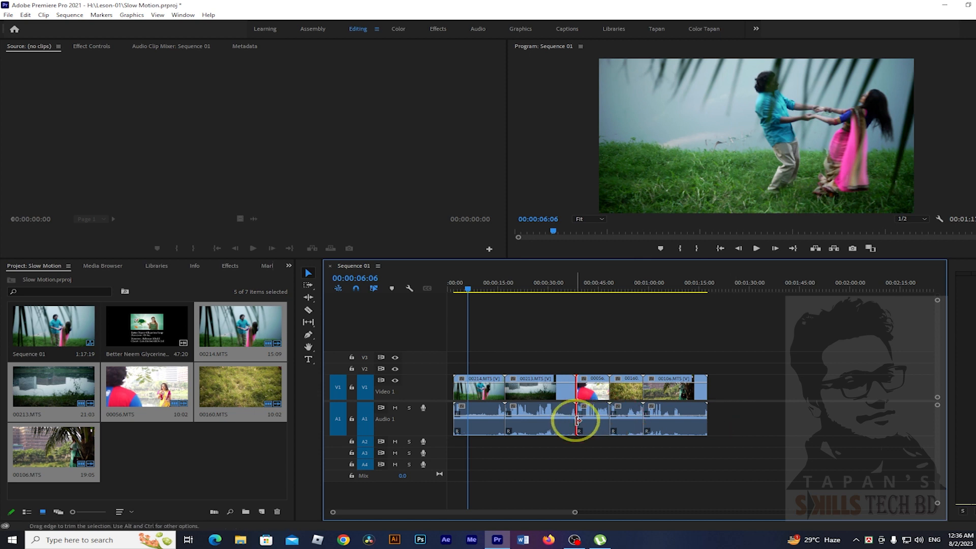
left_click(531, 422)
left_click(686, 431)
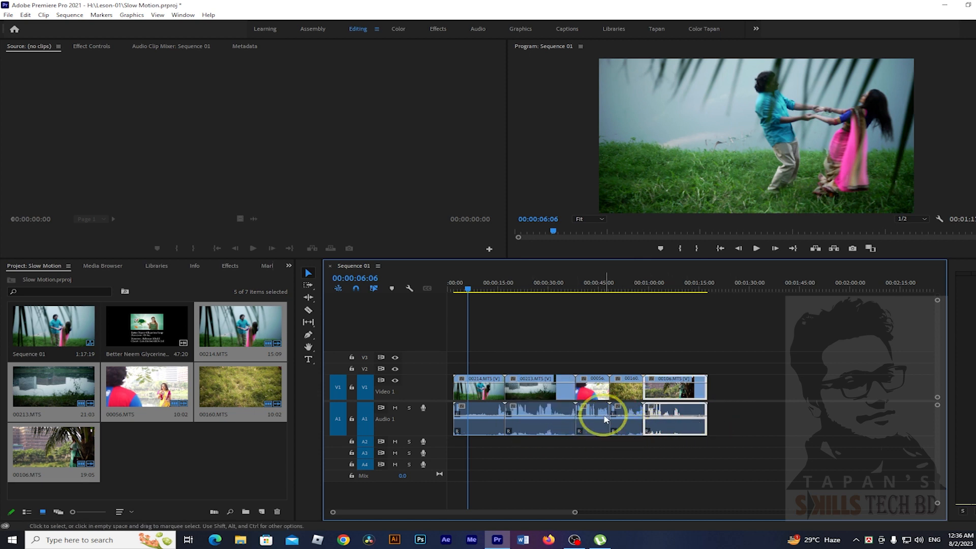
left_click(375, 293)
left_click_drag(796, 421, 464, 427)
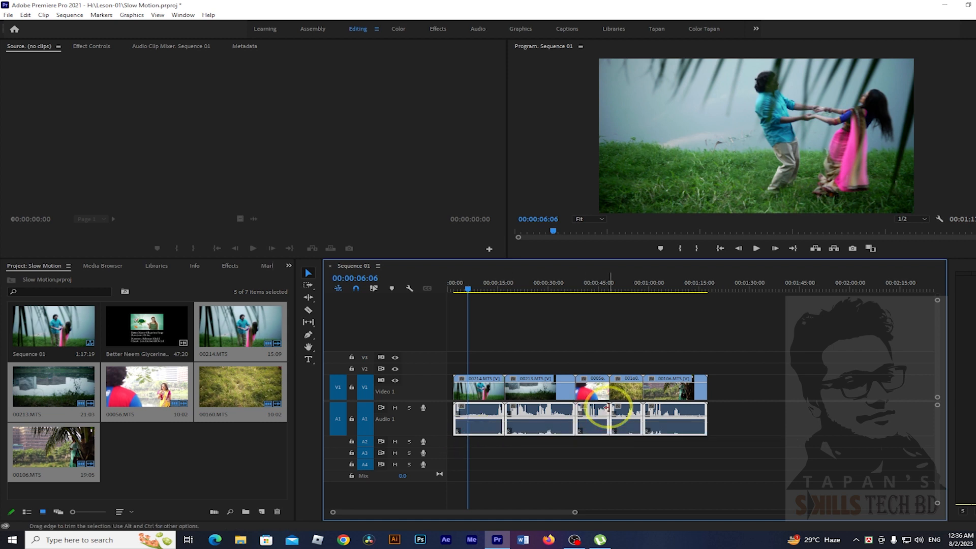
key("Delete")
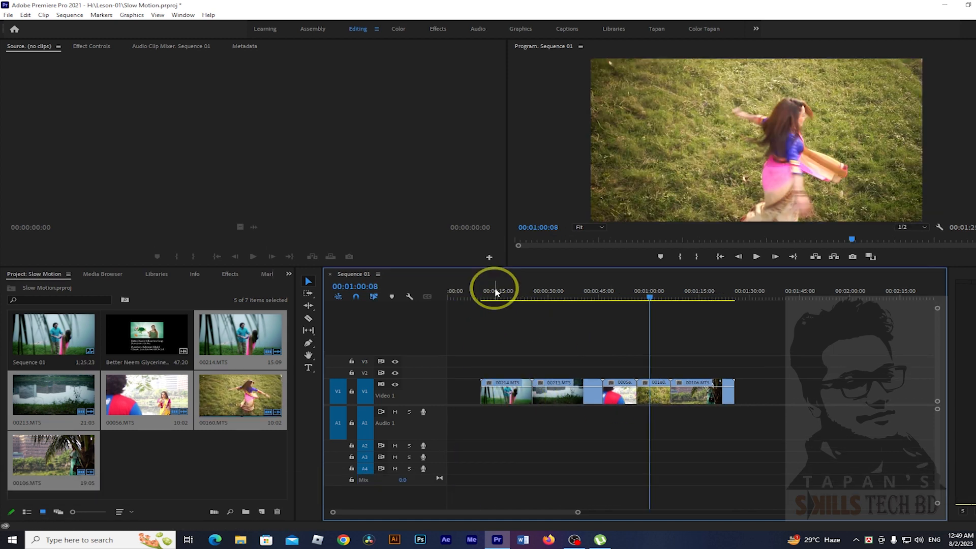
Preview frames of the 00214.MTS and 00160.MTS clips on V1.
left_click_drag(496, 296, 493, 337)
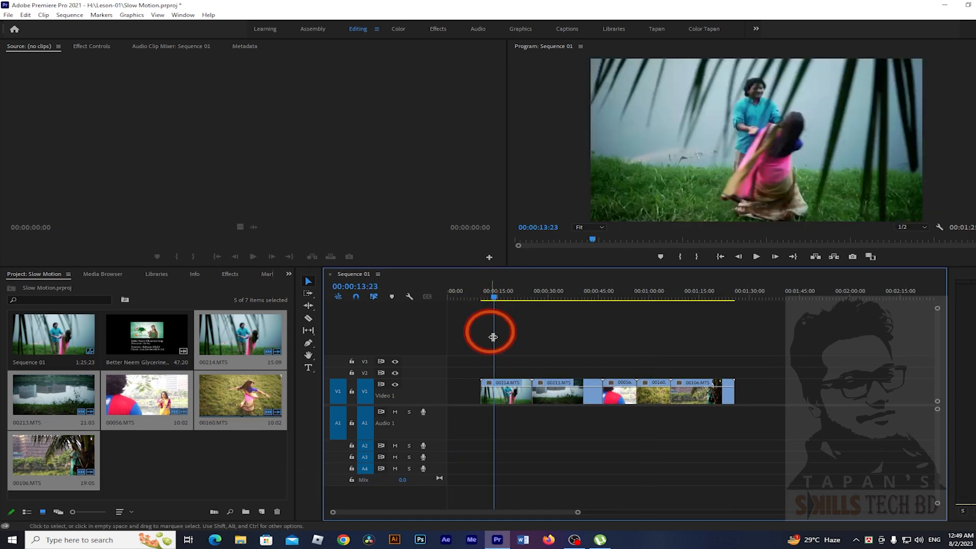
left_click_drag(491, 295, 510, 354)
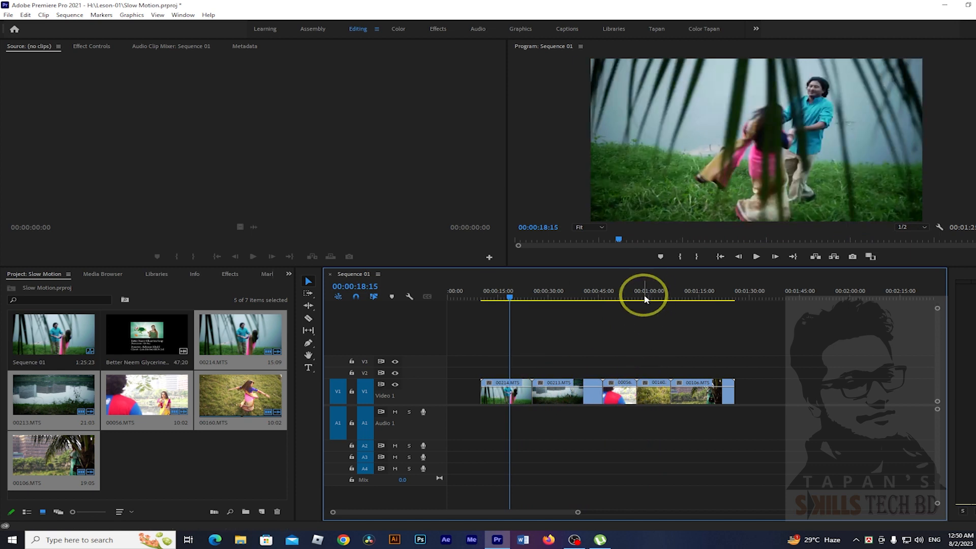
left_click(648, 294)
Move the 00160.MTS clip from V1 up to V3 at the same time position, and preview its footage up to about 00:01:00:18.
left_click(654, 396)
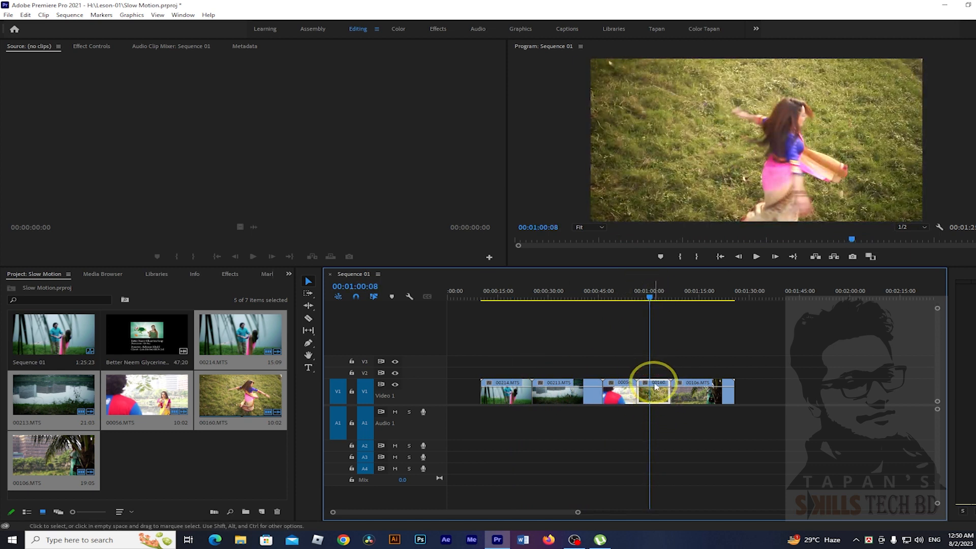
left_click_drag(654, 386, 645, 298)
left_click(641, 297)
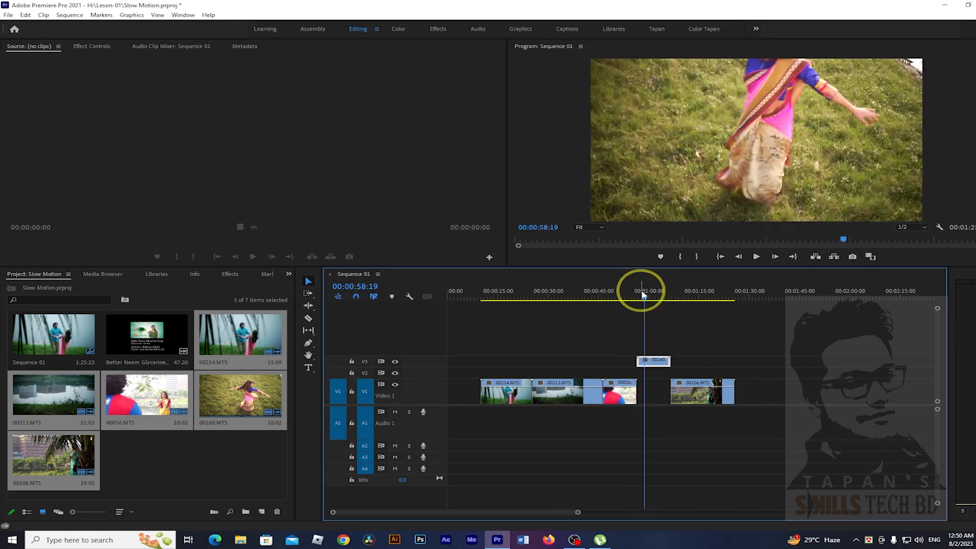
left_click_drag(643, 297, 650, 298)
key("space")
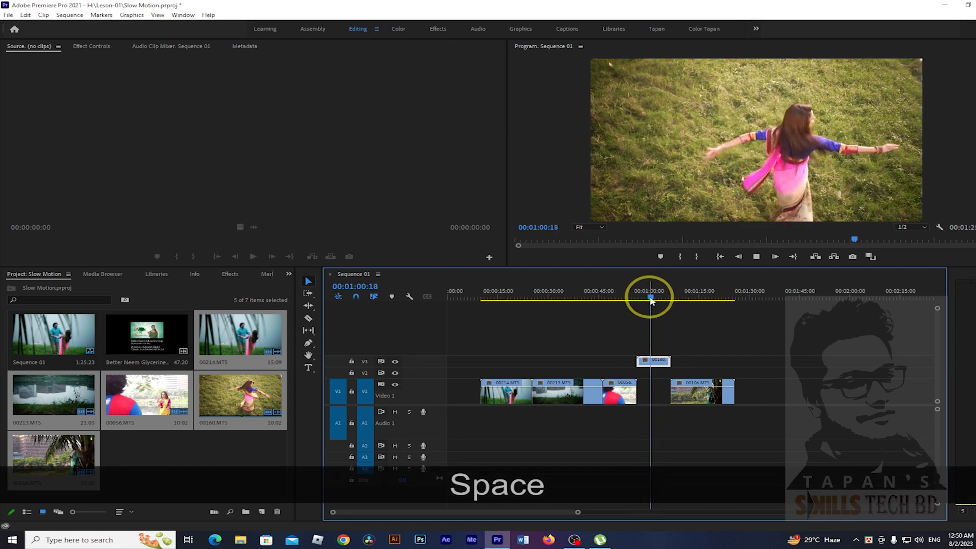
key("space")
left_click_drag(655, 298, 646, 298)
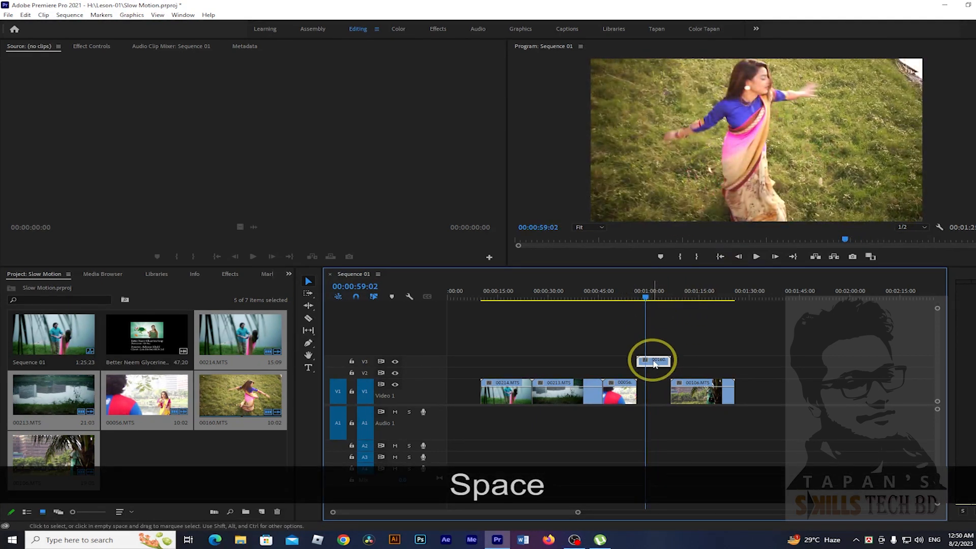
Set the 00160.MTS clip on V3 to 50% speed, leaving Ripple Edit off and using Frame Sampling interpolation.
double_click(654, 362)
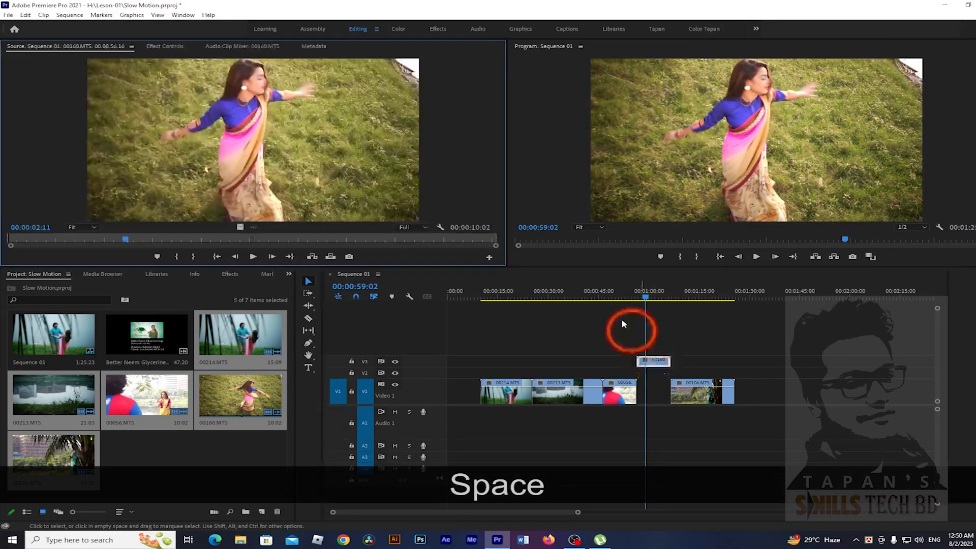
left_click(656, 366)
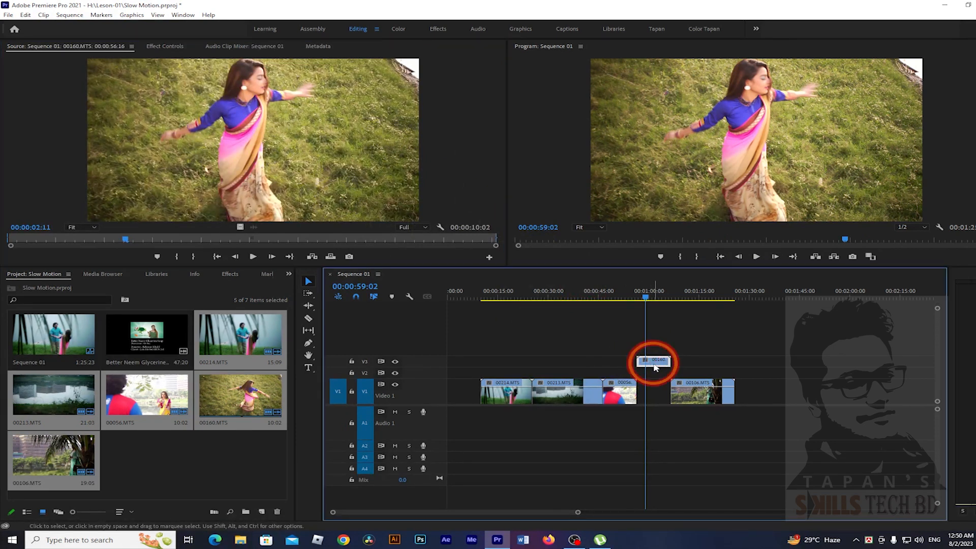
left_click(308, 306)
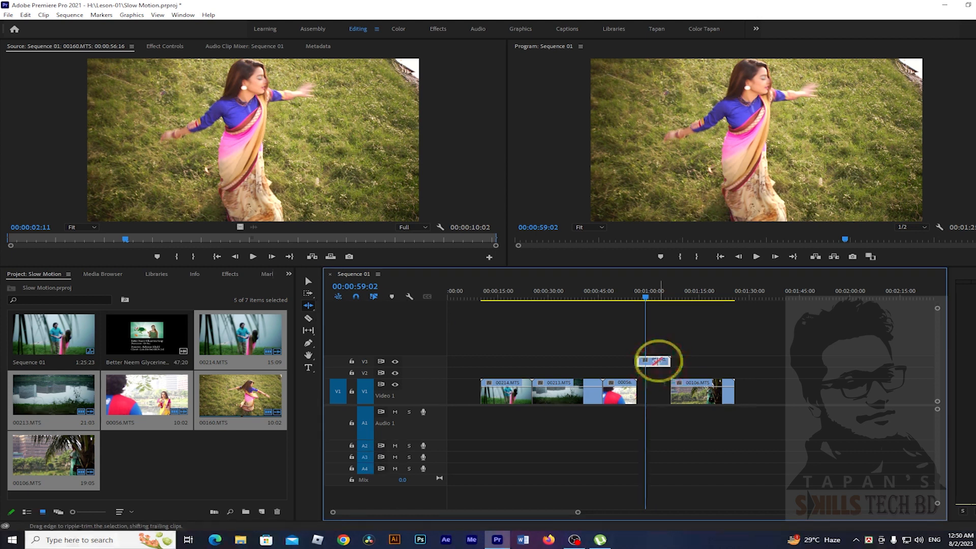
key("ctrl")
left_click_drag(655, 360, 656, 360)
key("ctrl+r")
left_click_drag(512, 200, 466, 213)
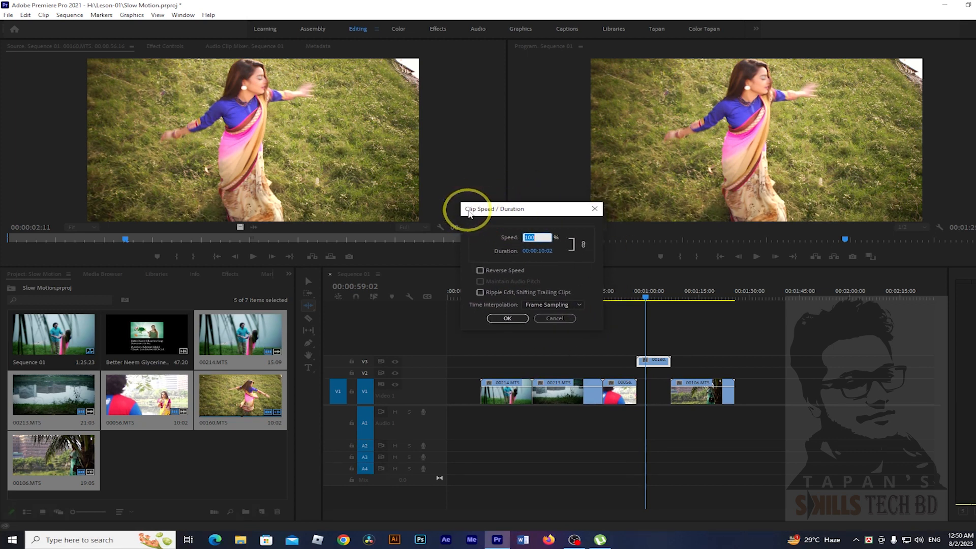
left_click_drag(554, 212, 566, 198)
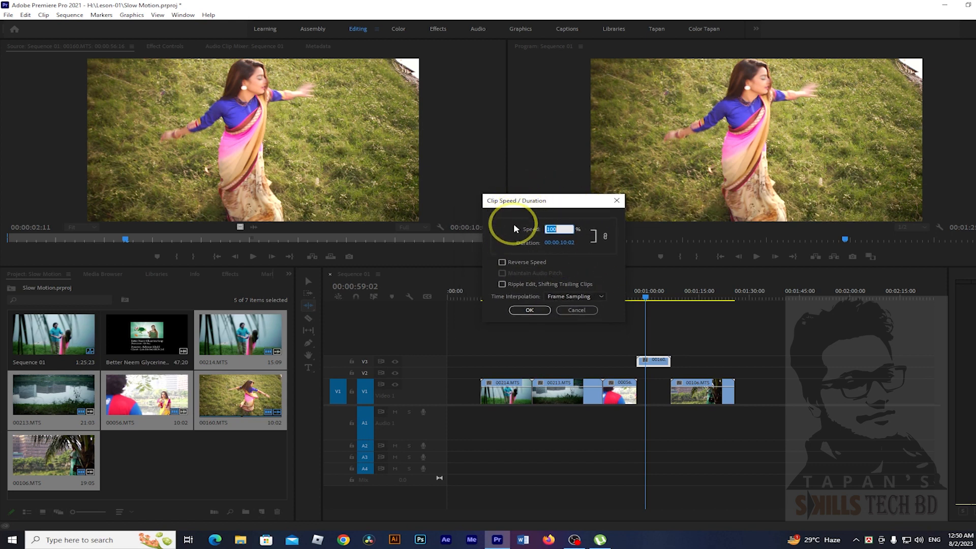
left_click(530, 310)
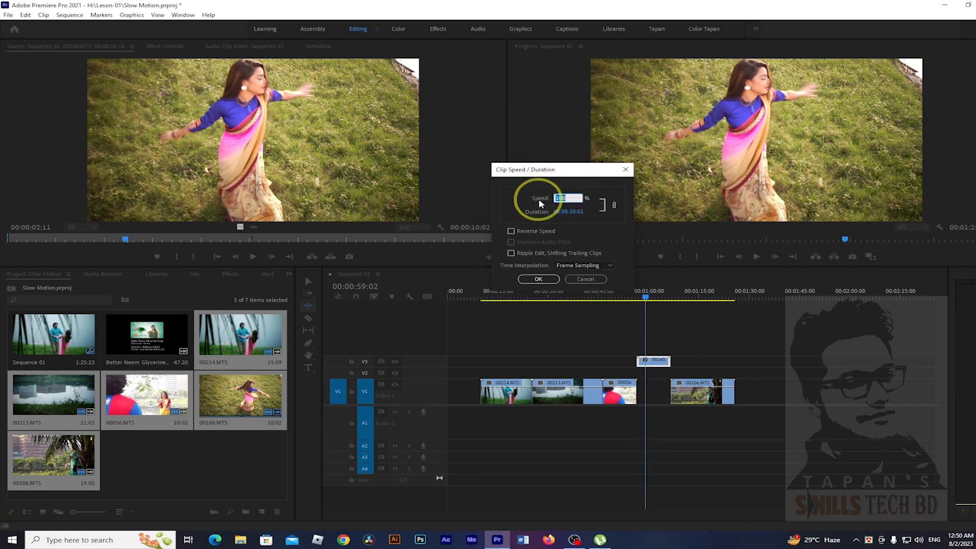
left_click(563, 197)
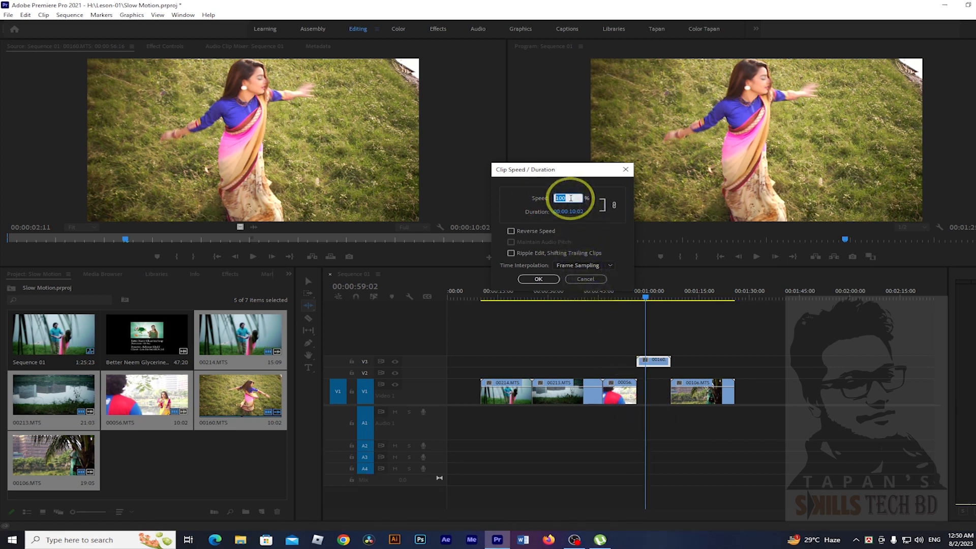
type("50")
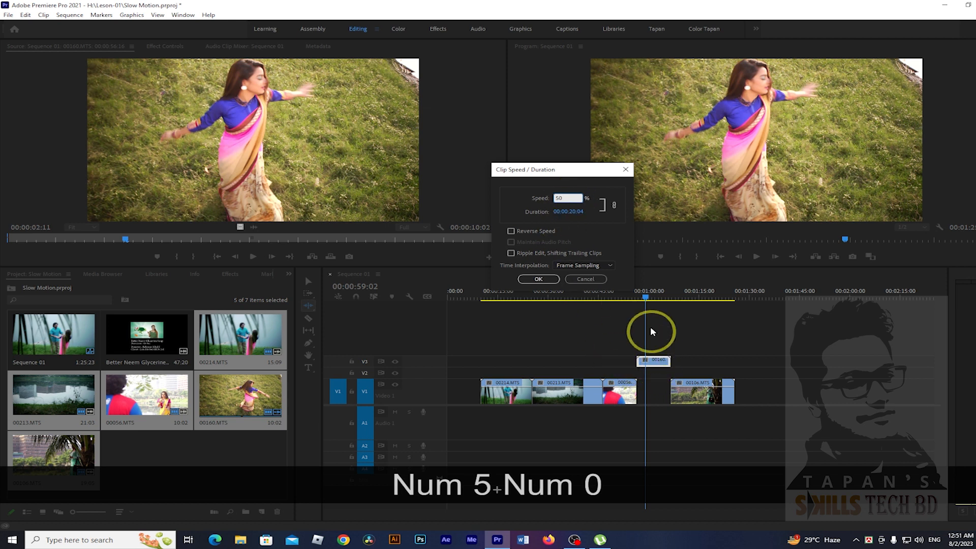
left_click(539, 279)
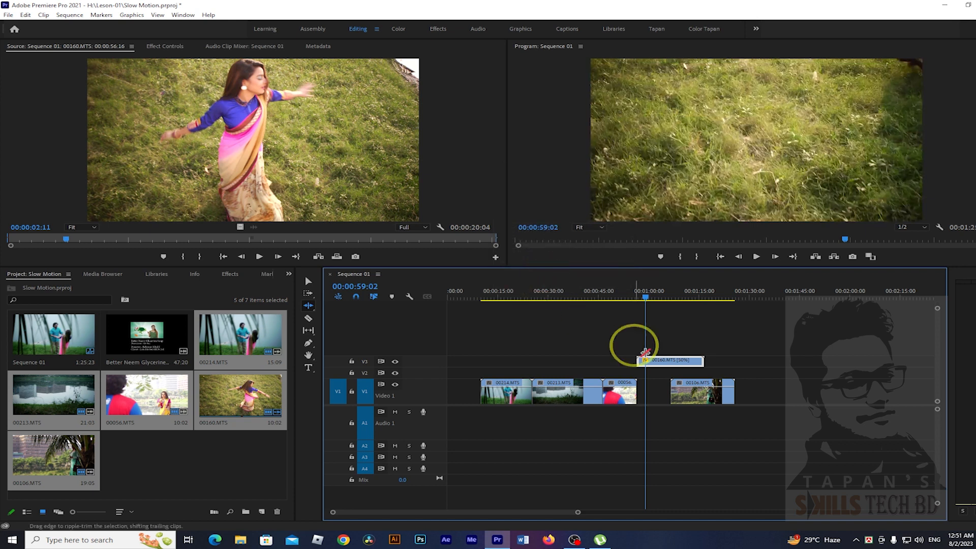
Move the 00106.MTS clip about 27 seconds later on V1 to free space beneath the slowed clip.
left_click(308, 281)
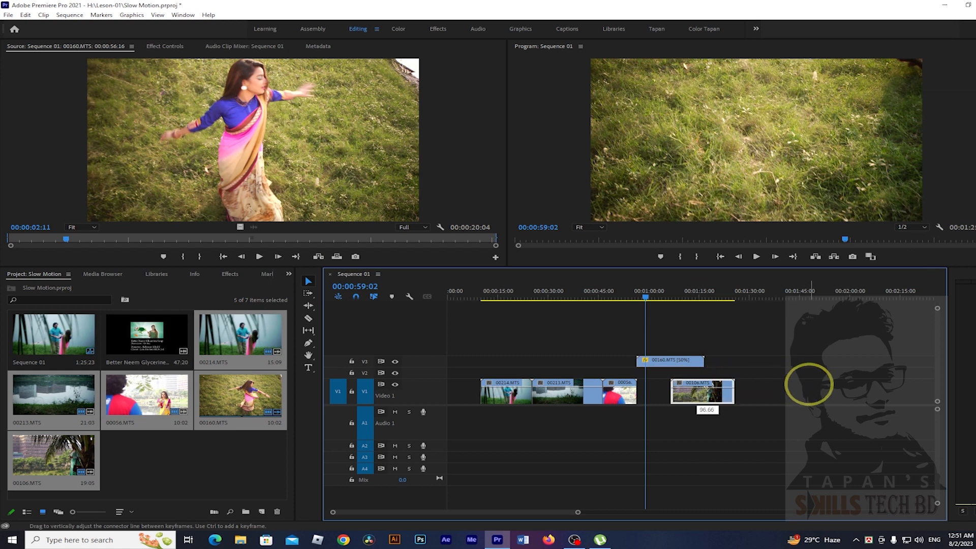
key("ctrl+z")
left_click_drag(700, 386, 790, 388)
Play the slowed 00160.MTS clip in the sequence up to about 00:01:07:13 to check its motion.
left_click(657, 298)
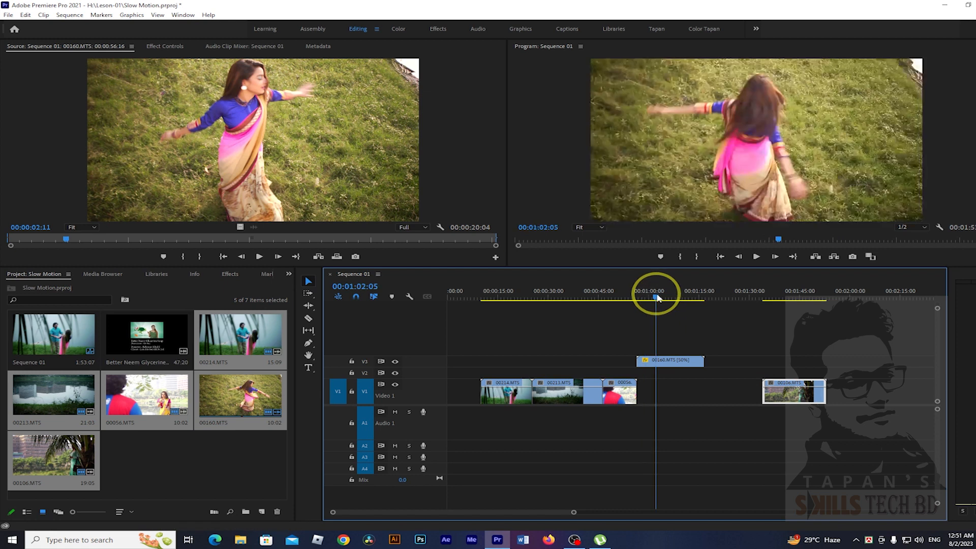
left_click_drag(656, 296, 643, 298)
left_click(652, 294)
key("space")
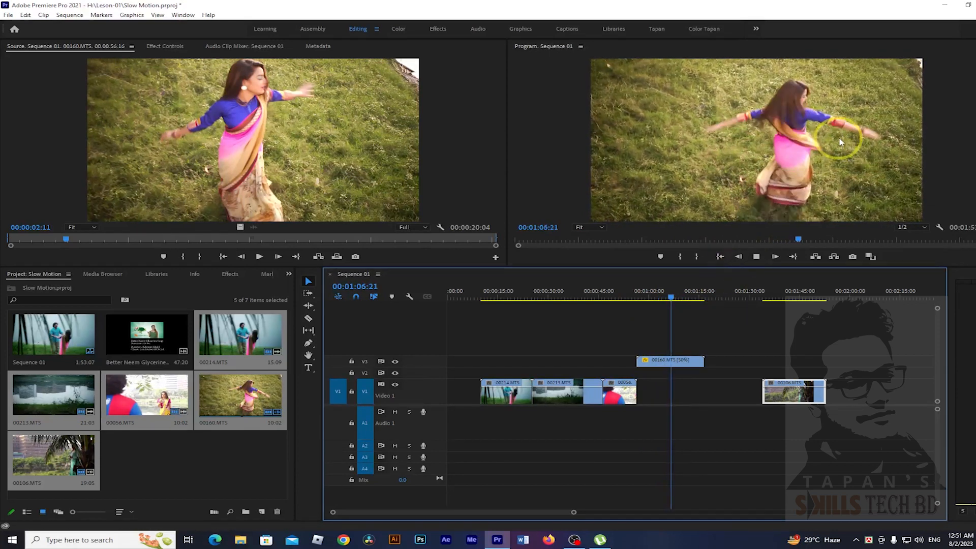
key("space")
Set the speed of the 00160.MTS clip on V3 to 30%.
left_click(679, 362)
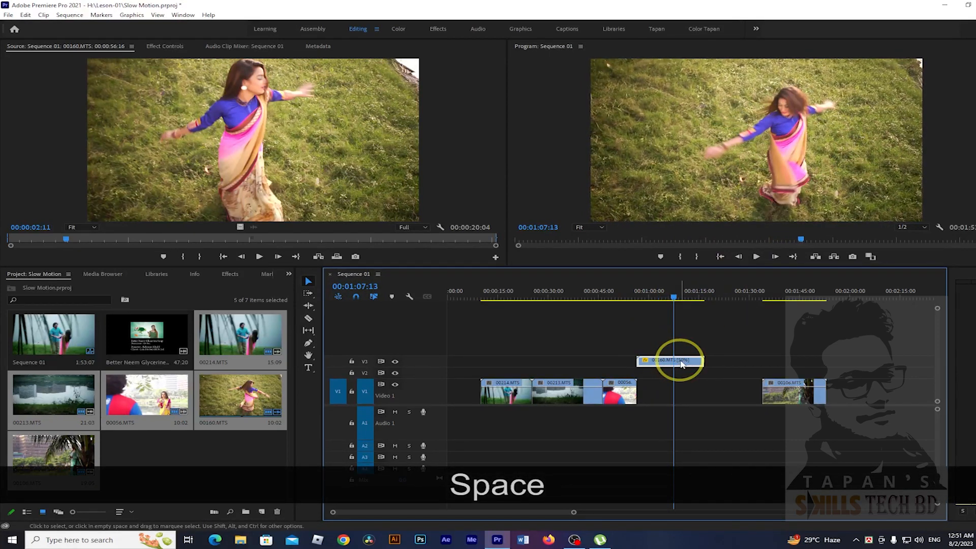
key("ctrl+r")
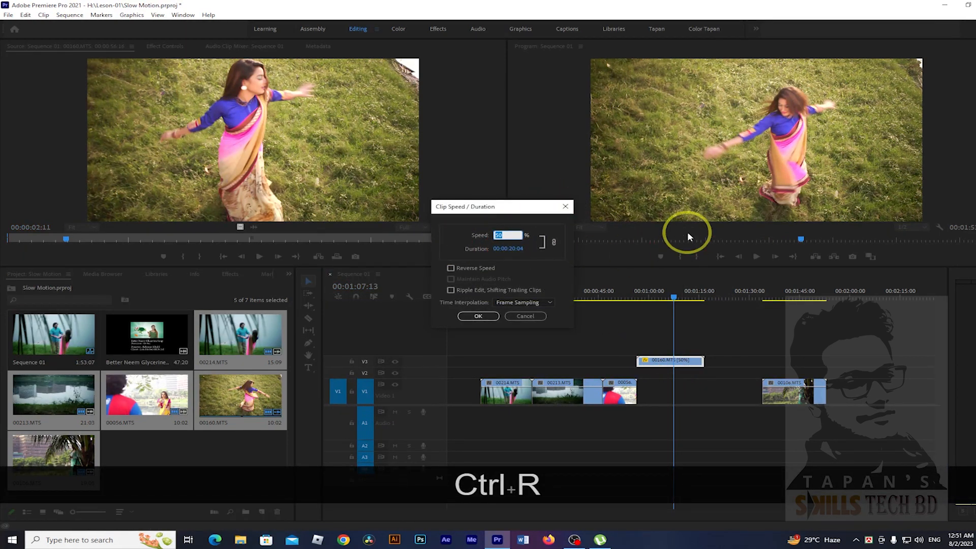
type("30")
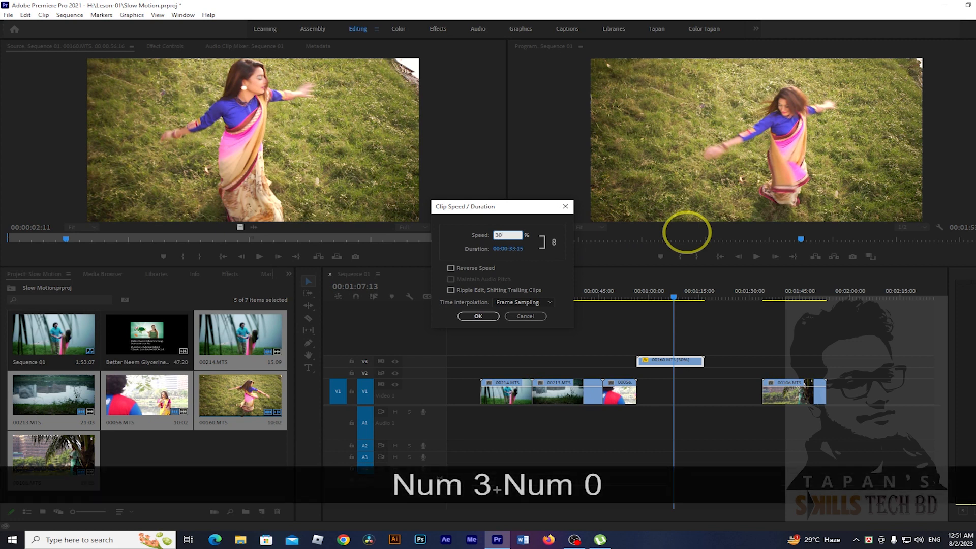
left_click(478, 316)
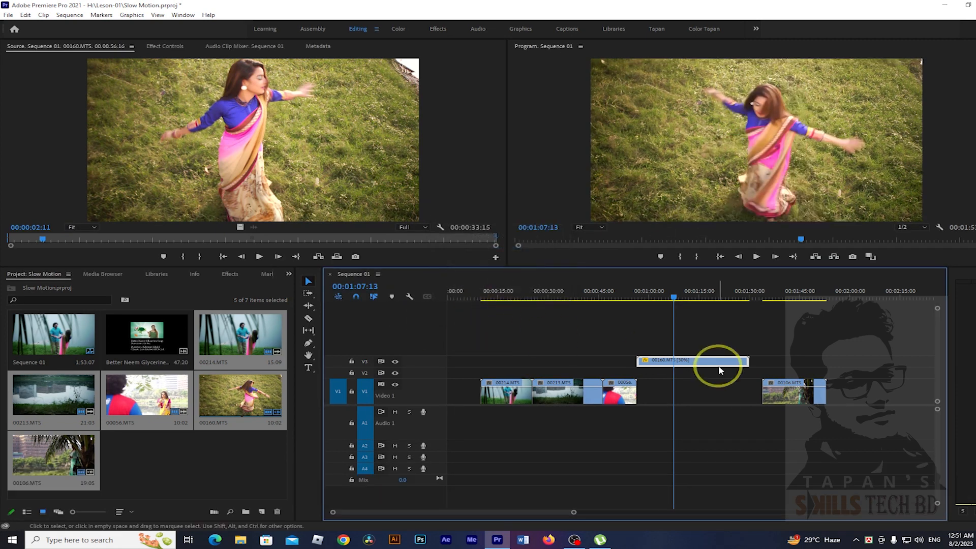
Play the 00160.MTS clip from 00:00:59:09 at its new speed, viewing part of it full screen.
key("space")
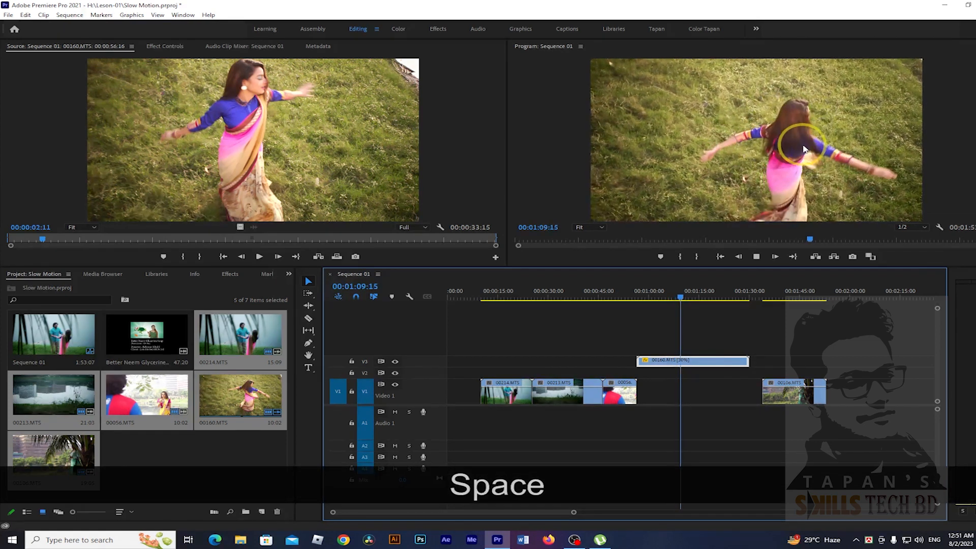
left_click(649, 299)
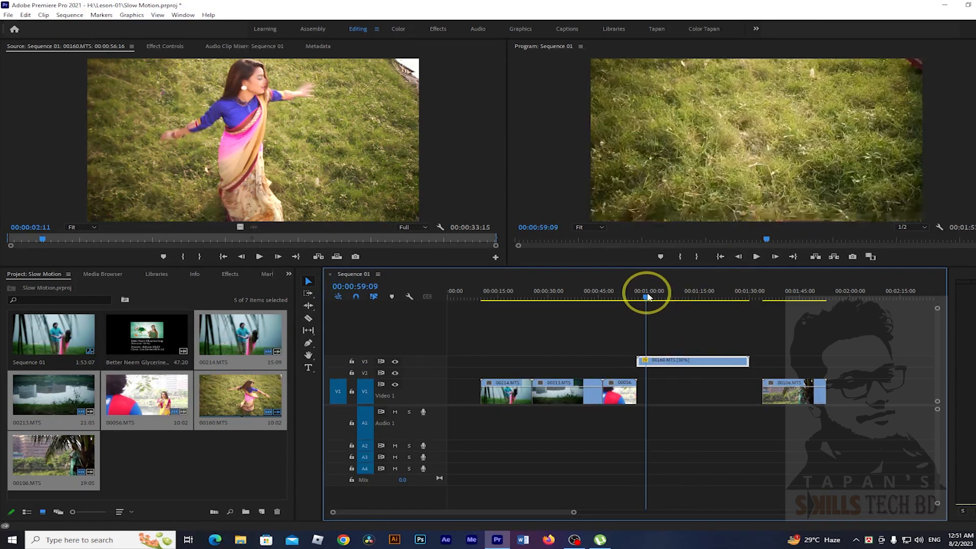
key("space")
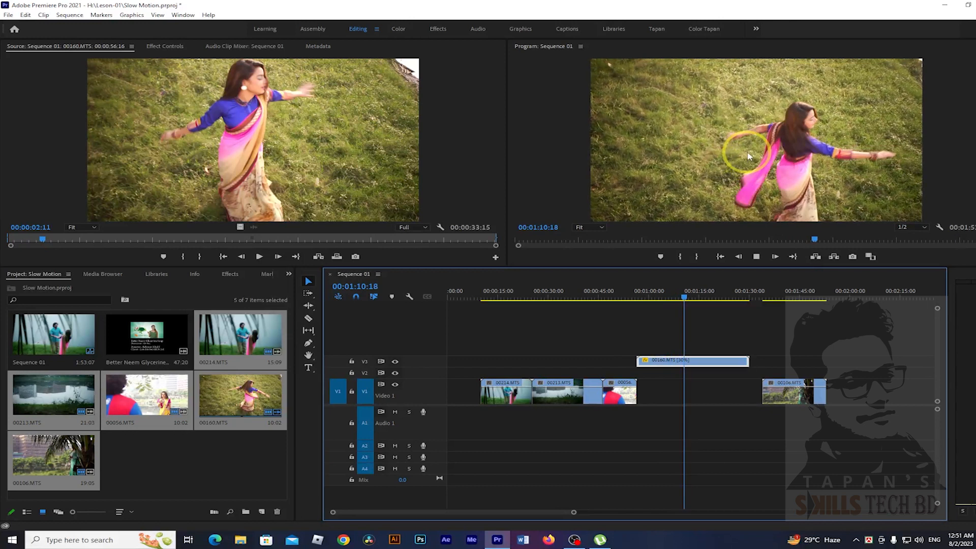
key("ctrl+grave")
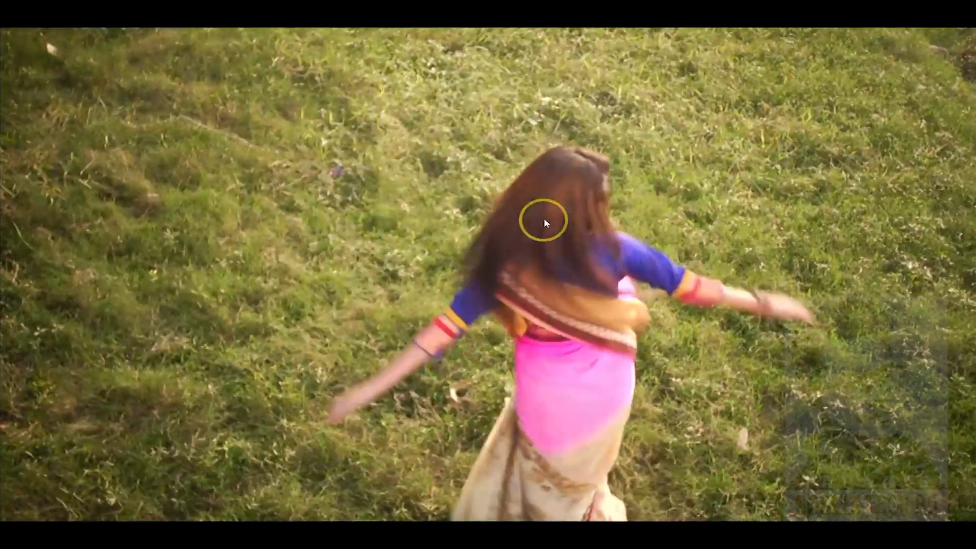
key("ctrl+grave")
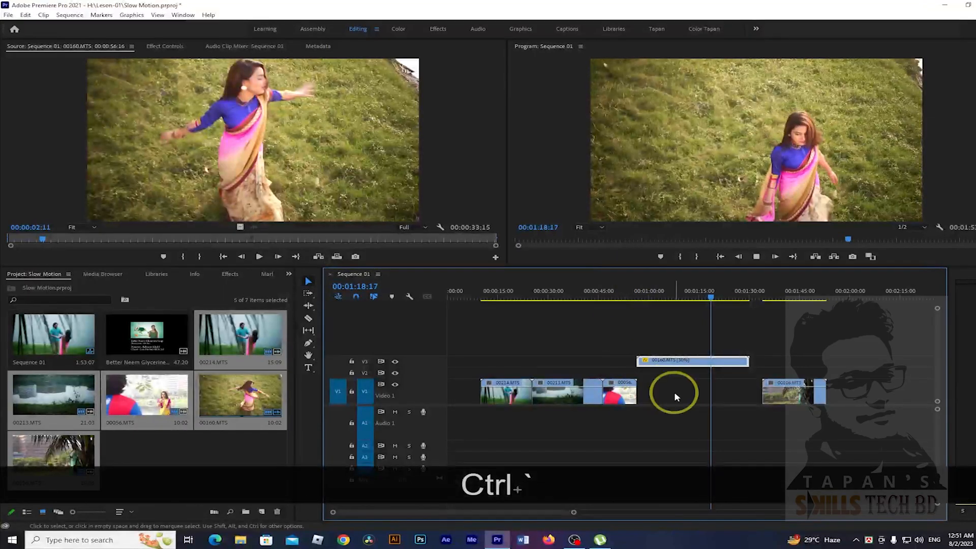
Split the 00160.MTS clip on V3 into three segments, cutting at 00:01:06:10 and again about three seconds after that.
left_click(672, 297)
left_click_drag(672, 297, 662, 319)
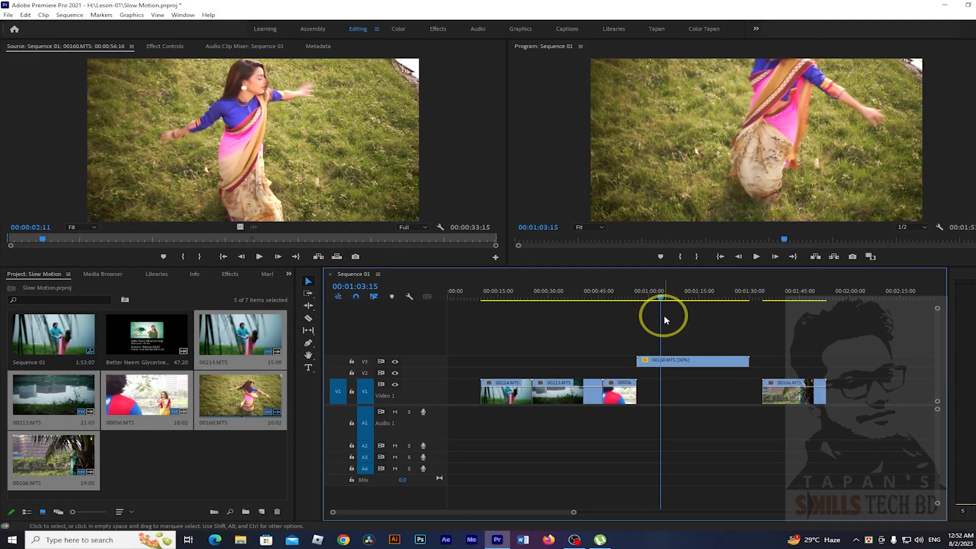
left_click_drag(646, 295, 672, 298)
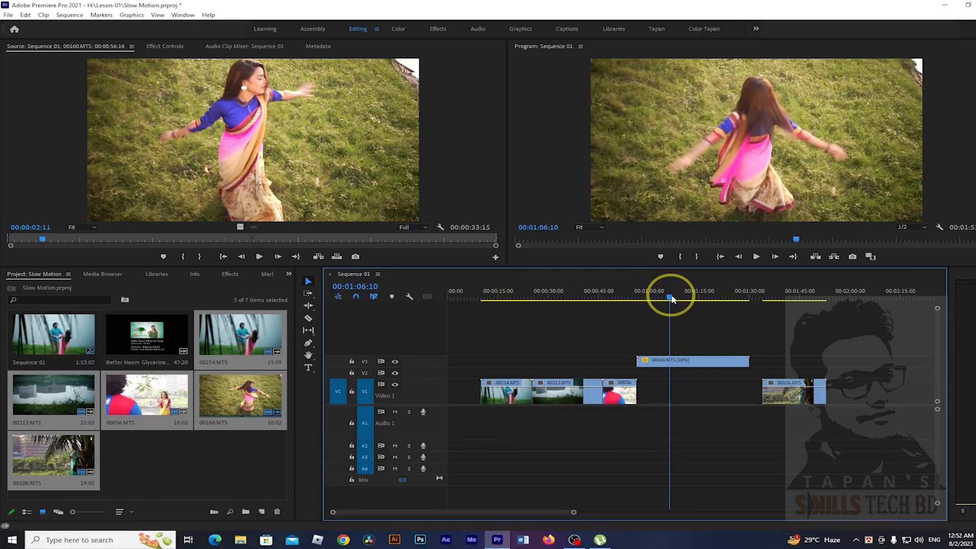
key("c")
left_click(668, 360)
mouse_move(657, 292)
left_mouse_down()
mouse_move(682, 298)
mouse_move(647, 297)
mouse_move(659, 298)
left_mouse_up()
key("c")
left_click(658, 366)
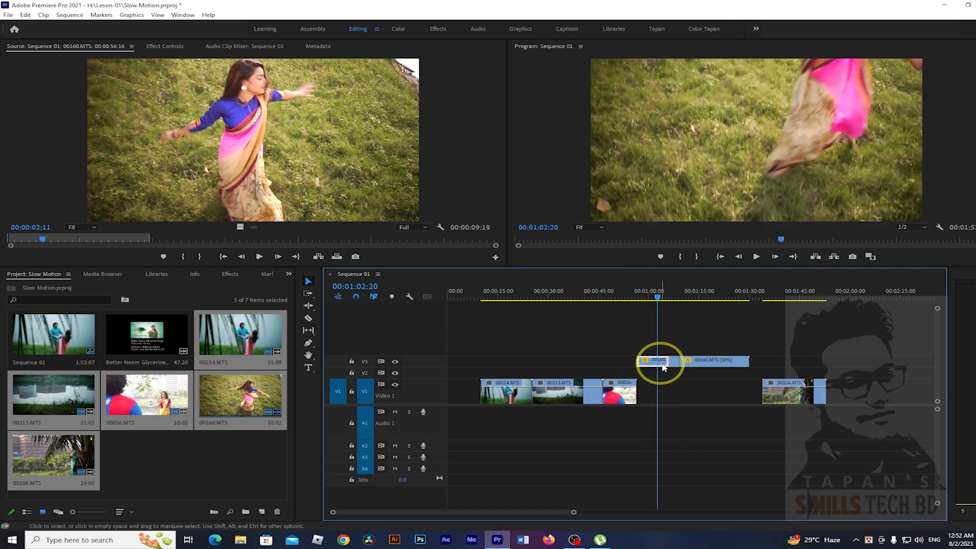
Set the speed of the first 00160.MTS segment on V3 to 300%.
left_click(673, 362)
left_click(654, 363)
left_click_drag(657, 300, 664, 298)
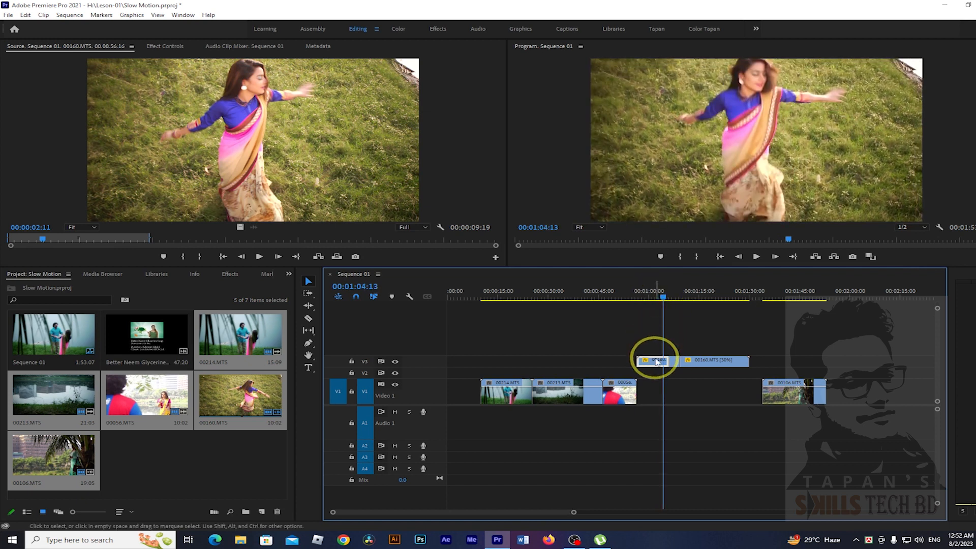
left_click(657, 362)
key("ctrl+r")
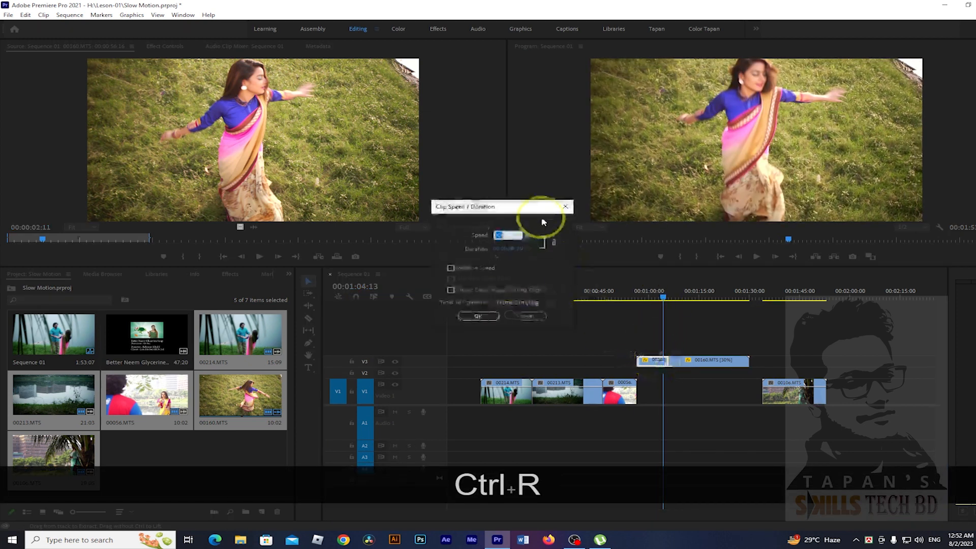
mouse_move(519, 208)
left_mouse_down()
mouse_move(599, 164)
mouse_move(519, 196)
left_mouse_up()
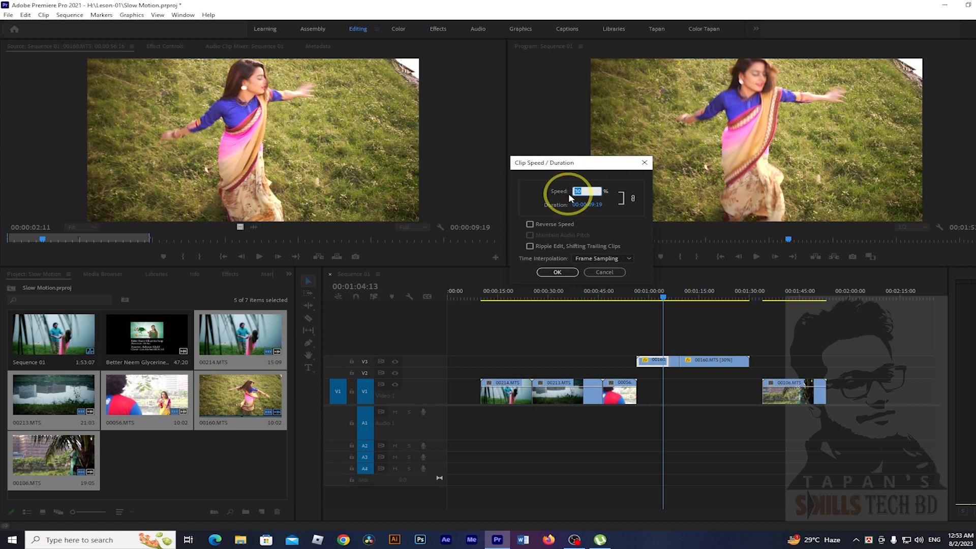
type("300")
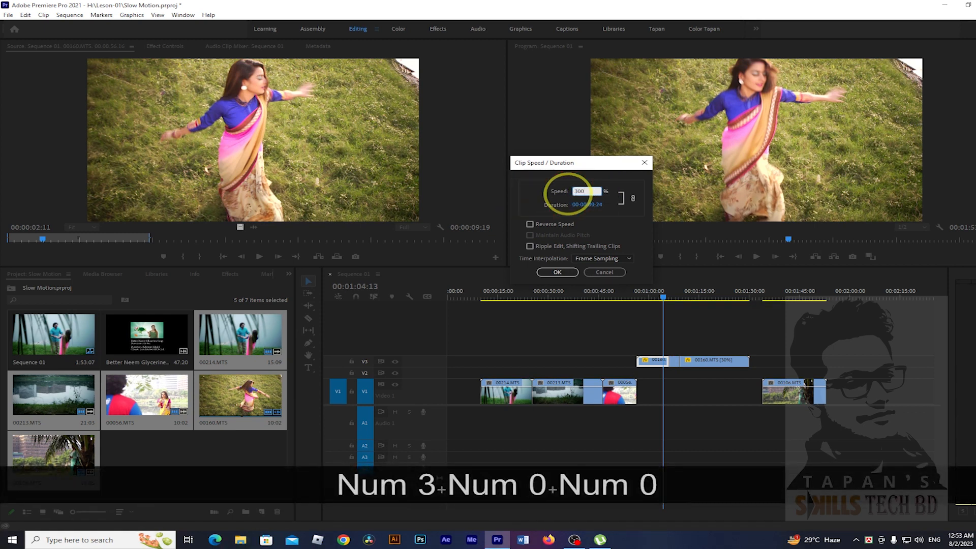
left_click(558, 273)
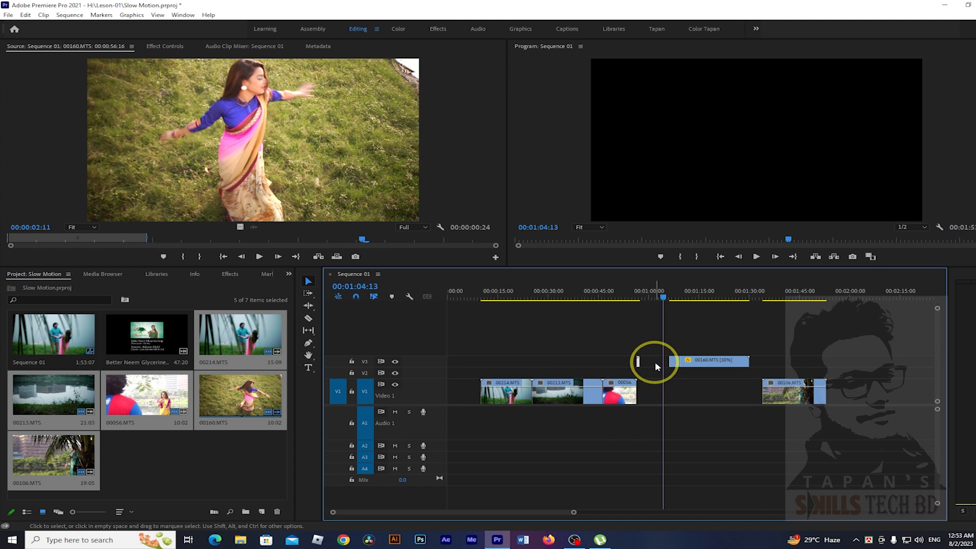
Set the speed of the first 00160.MTS segment on V3 to 200%.
key("ctrl+r")
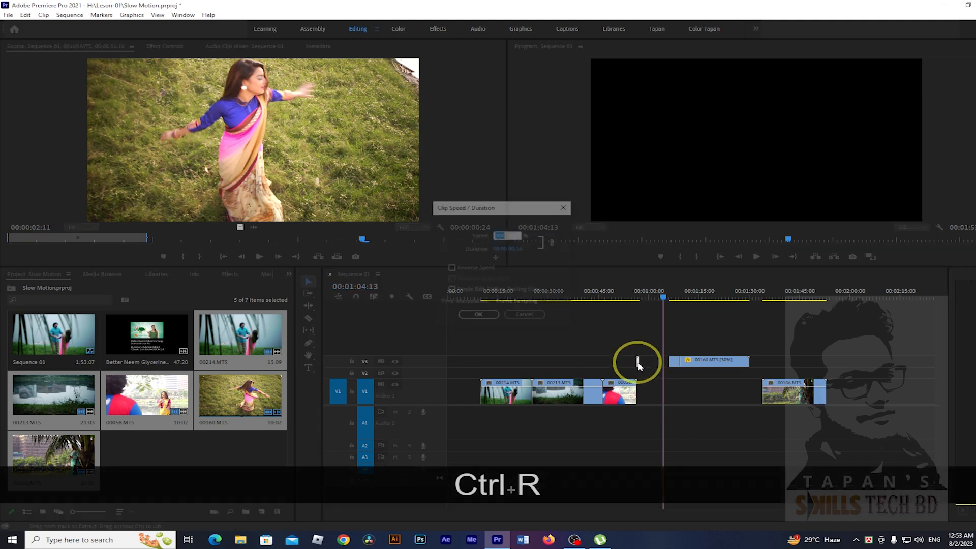
type("200")
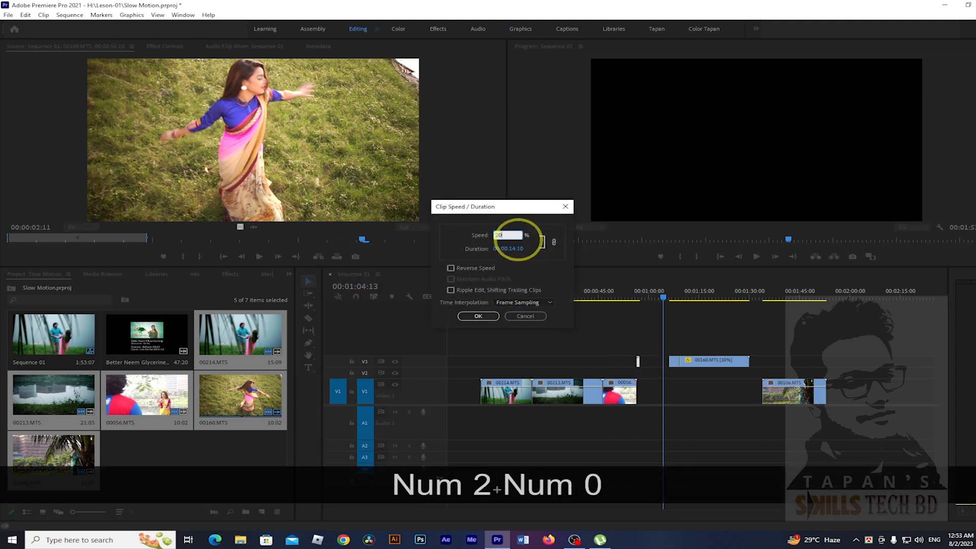
left_click(489, 319)
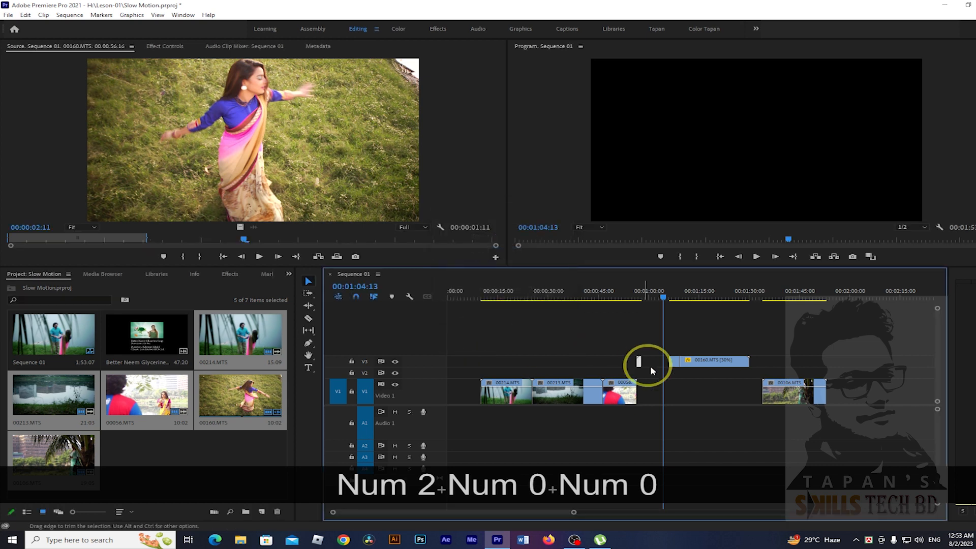
Ripple delete the gap between the first and second 00160.MTS segments on V3.
left_click_drag(654, 361, 649, 366)
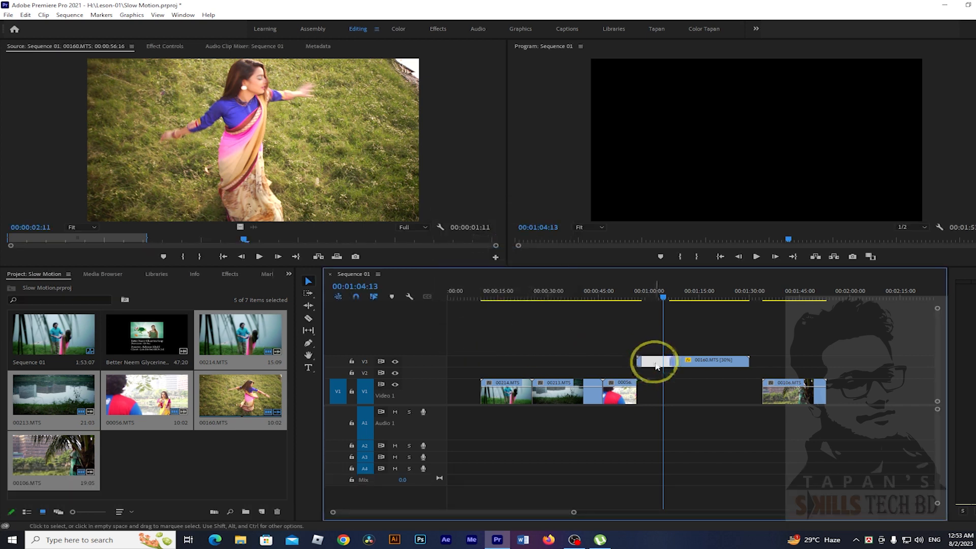
right_click(655, 365)
left_click(681, 369)
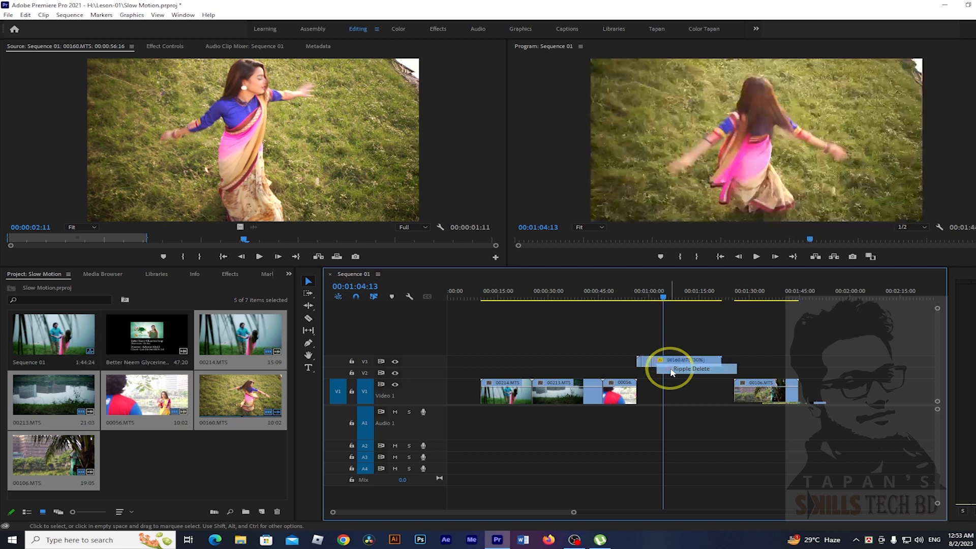
key("equal")
key("equal")
key("minus")
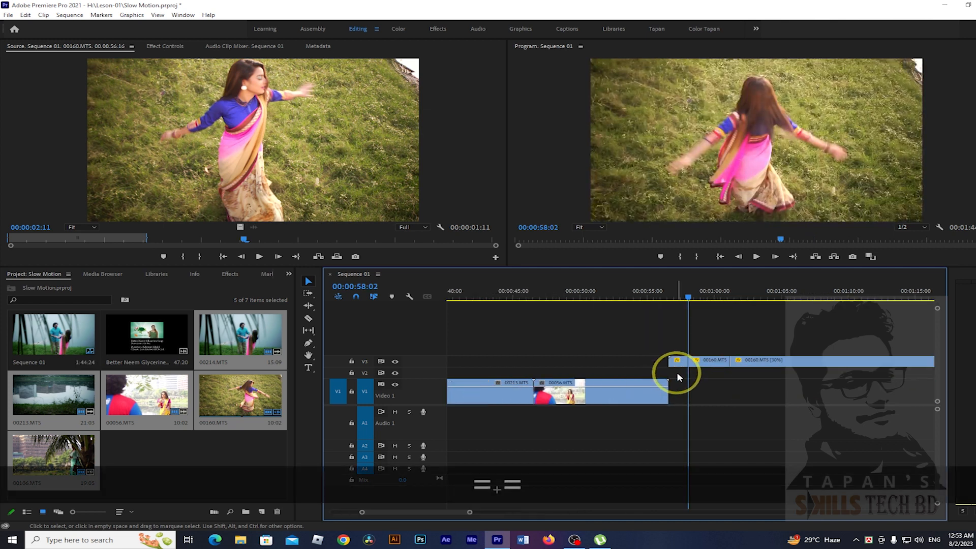
Play back the 00160.MTS segments on V3 from about 00:00:57:00 to check the speed transitions.
left_click_drag(704, 307, 683, 299)
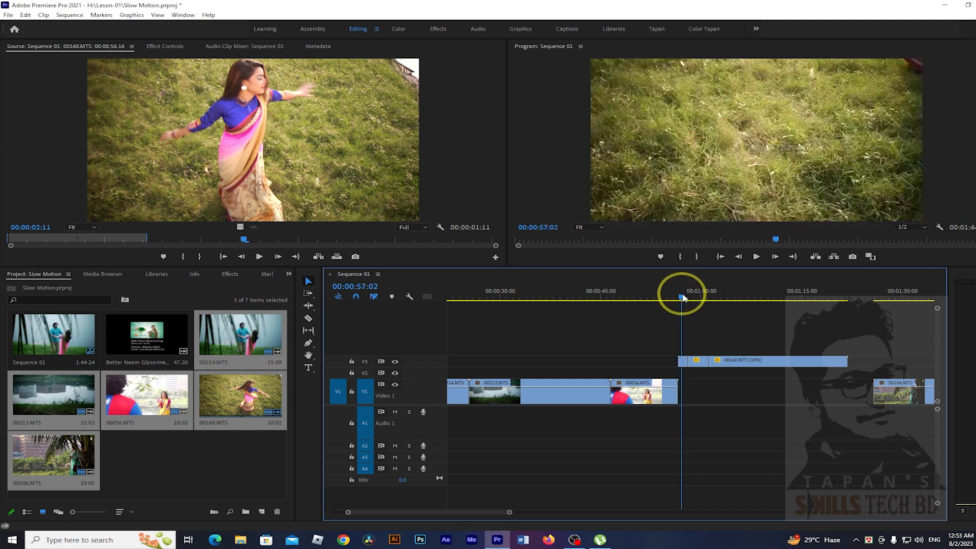
key("space")
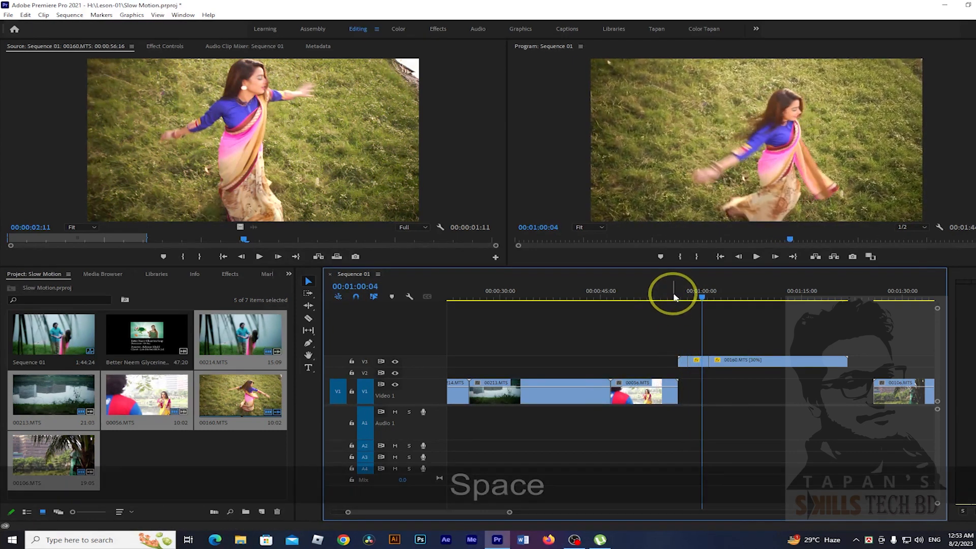
left_click(681, 296)
key("space")
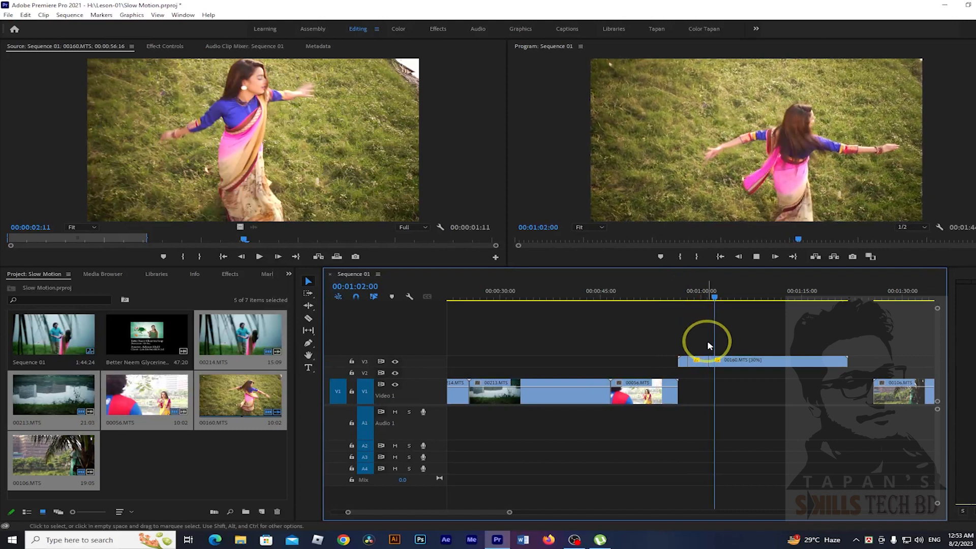
key("space")
left_click_drag(676, 292, 698, 302)
left_click(697, 302)
key("space")
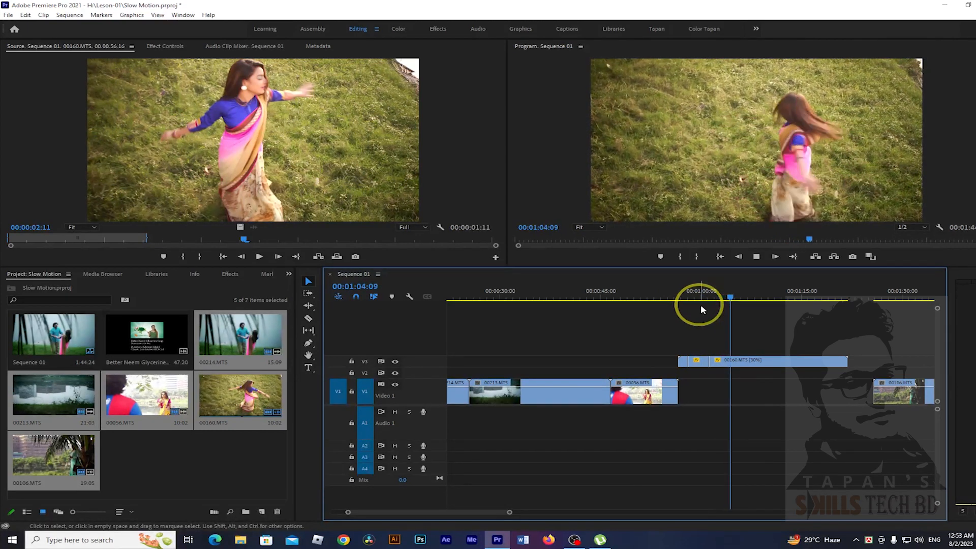
key("space")
Split the last 00160.MTS segment on V3 at 00:01:05:24.
left_click(738, 362)
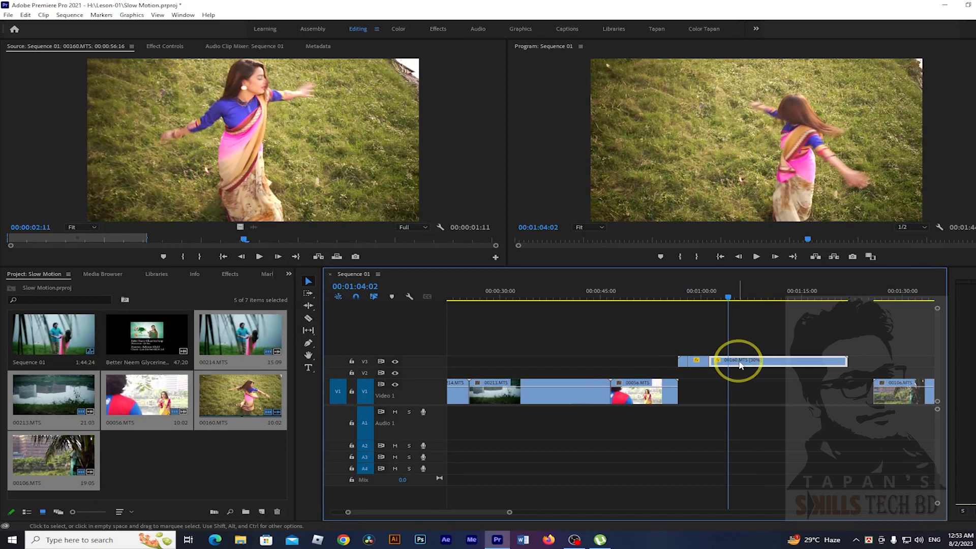
left_click(739, 294, "ctrl")
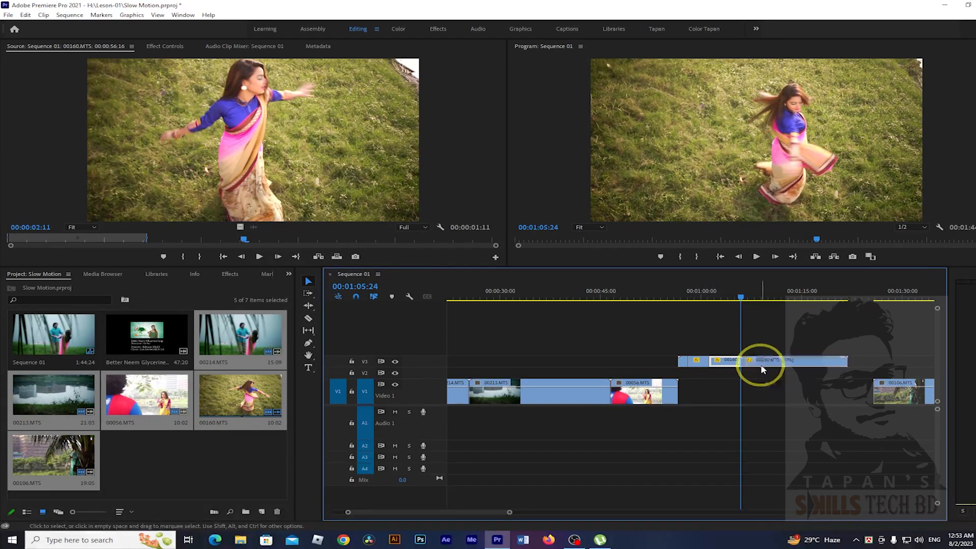
key("c")
left_click(740, 362)
Set the speed of the 00160.MTS segment just before the new cut to 300% and ripple delete the gap after it.
key("ctrl+r")
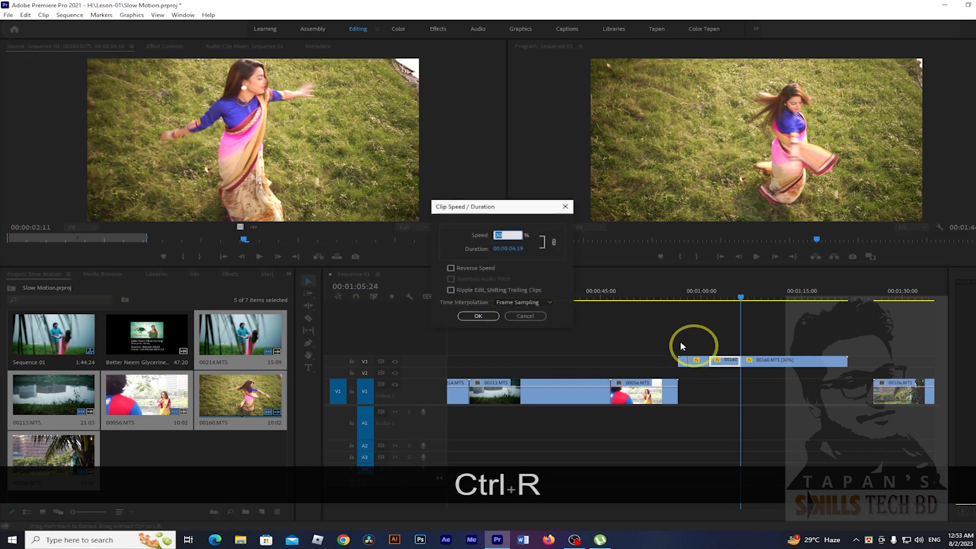
type("300")
key("Return")
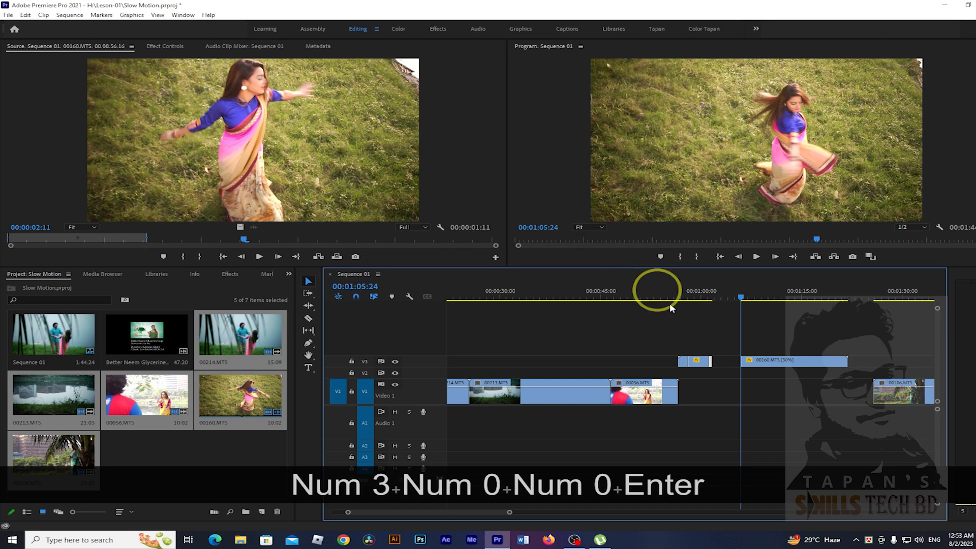
right_click(723, 363)
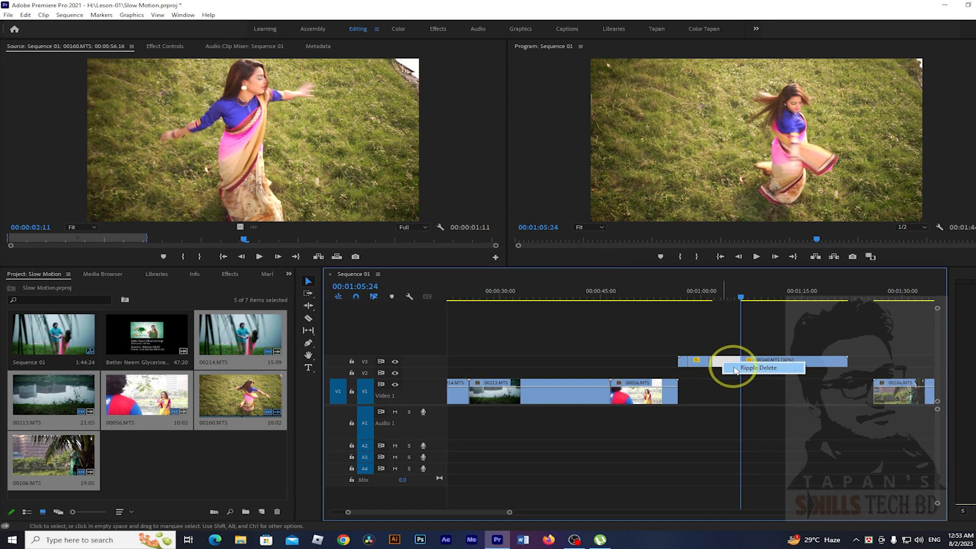
left_click(734, 366)
Play back the 00160.MTS segments on V3 from 00:00:57:09 to review the fast and slow sections.
left_click(683, 295)
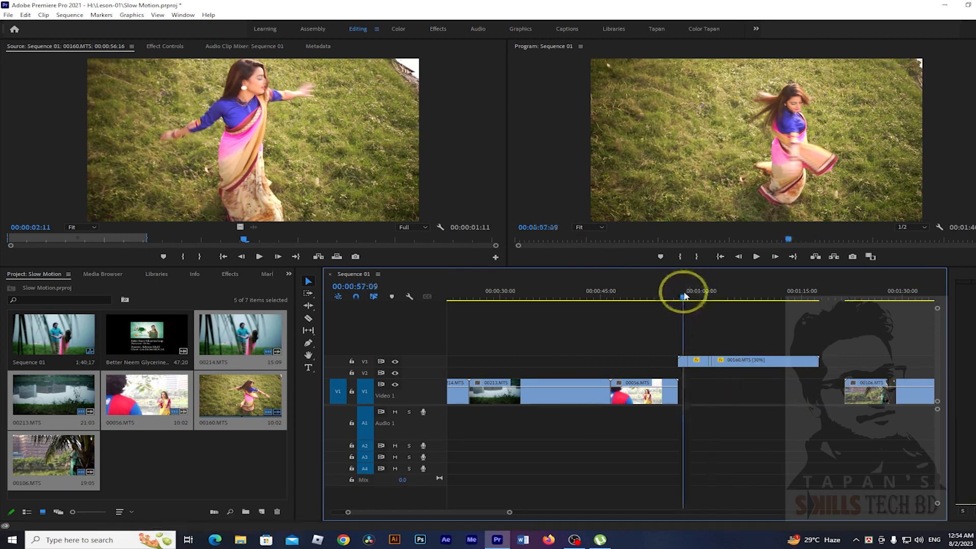
key("space")
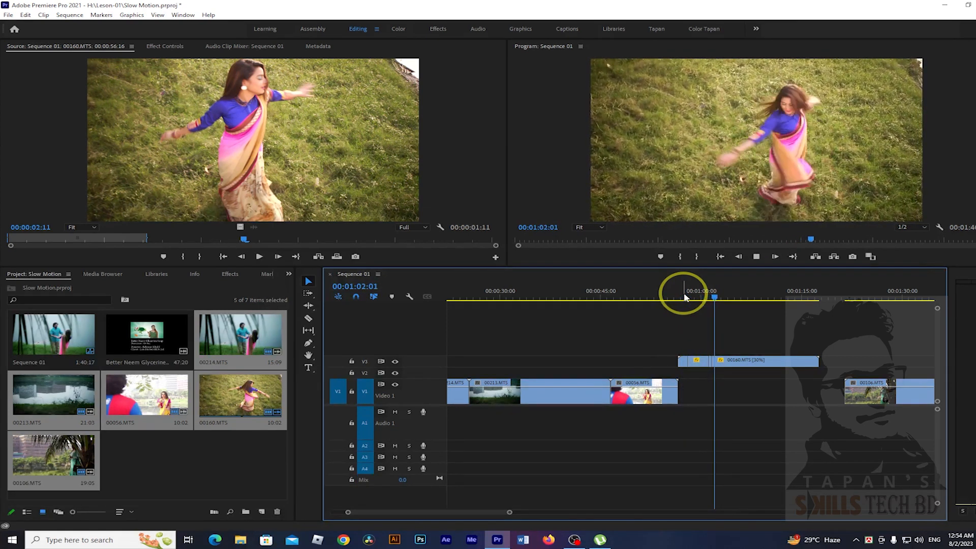
key("space")
left_click_drag(710, 294, 707, 293)
key("space")
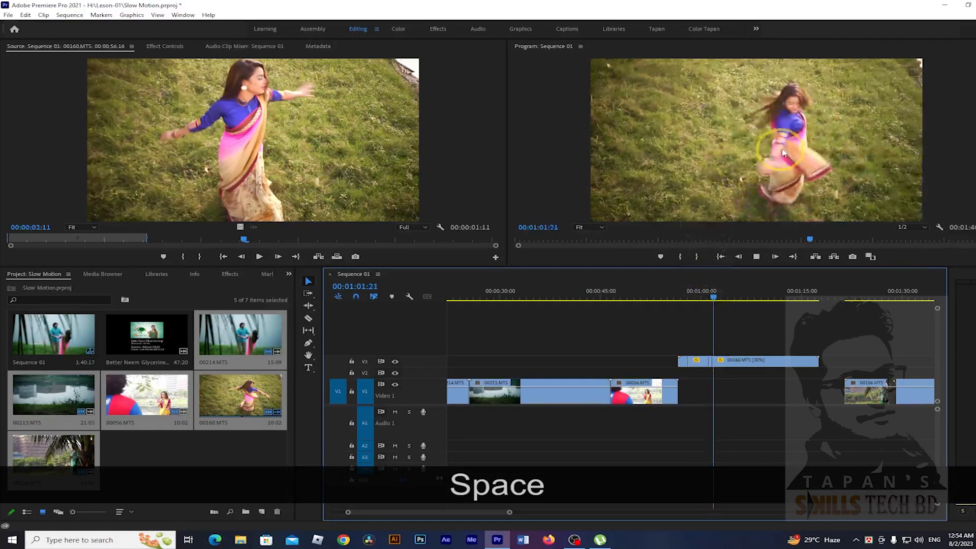
key("space")
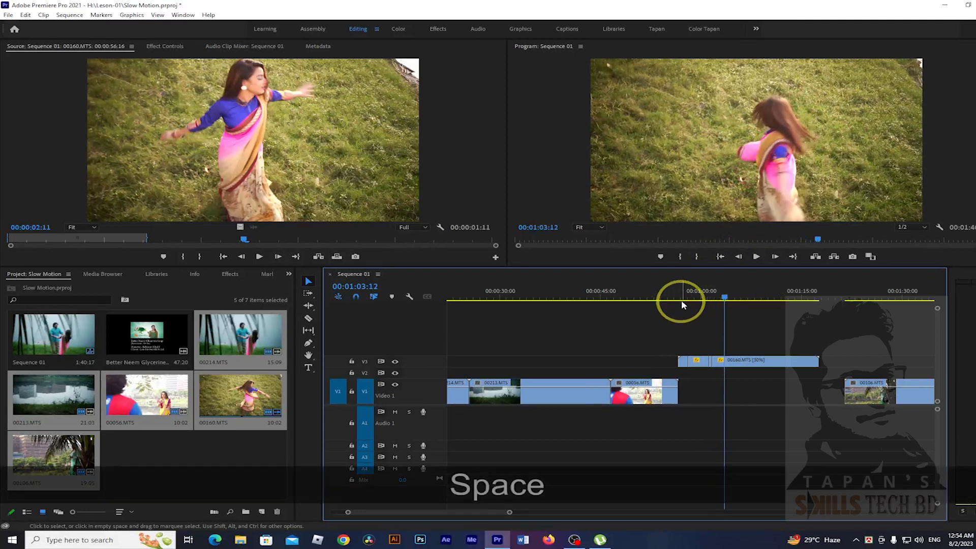
left_click(704, 296)
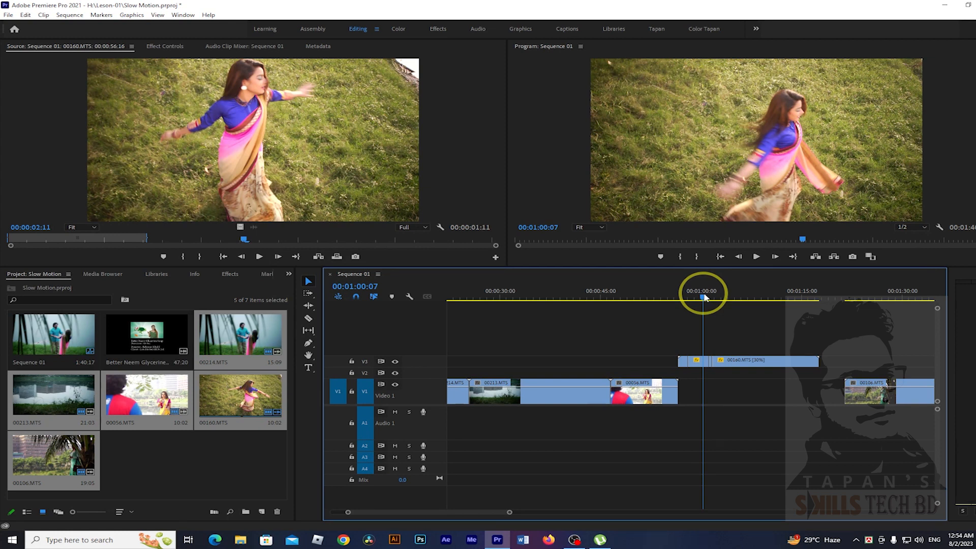
left_click_drag(705, 296, 741, 340)
key("space")
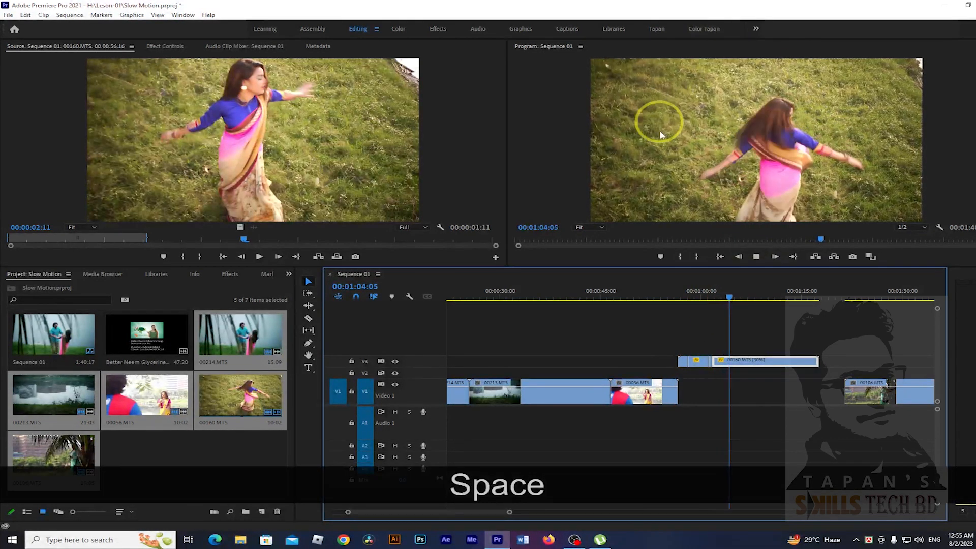
key("space")
Split the last 00160.MTS segment on V3 at 00:01:05:03 and move the part after the cut about seven seconds later.
left_click_drag(730, 298, 735, 298)
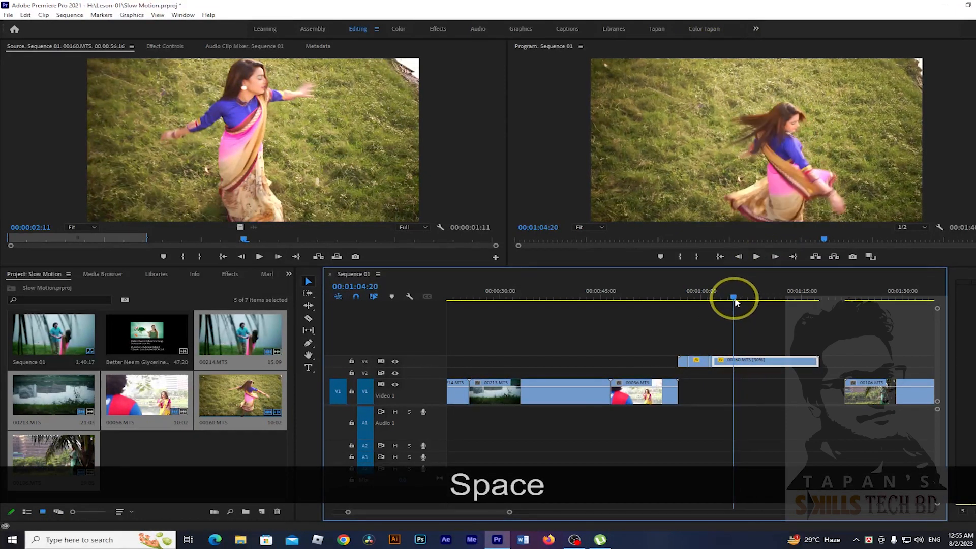
left_click(742, 336)
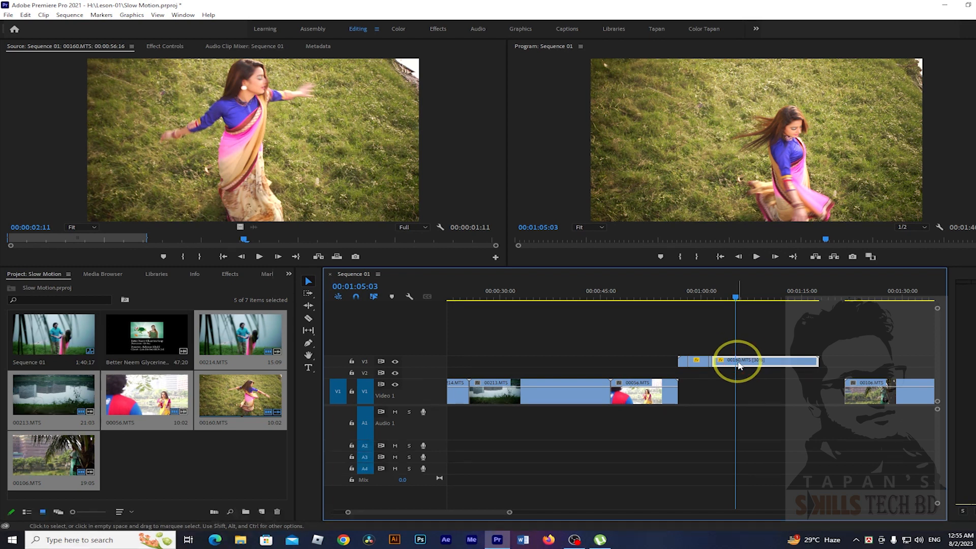
key("ctrl+k")
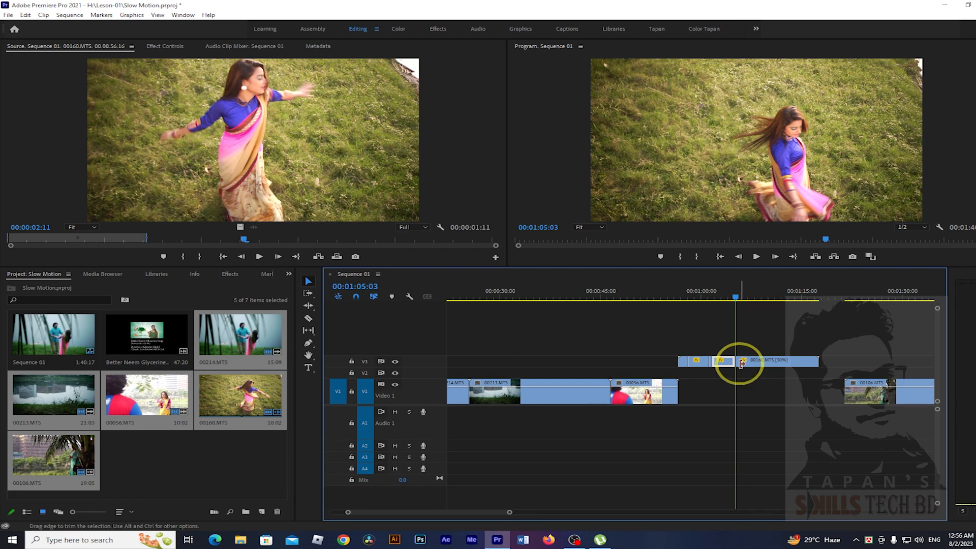
key("c")
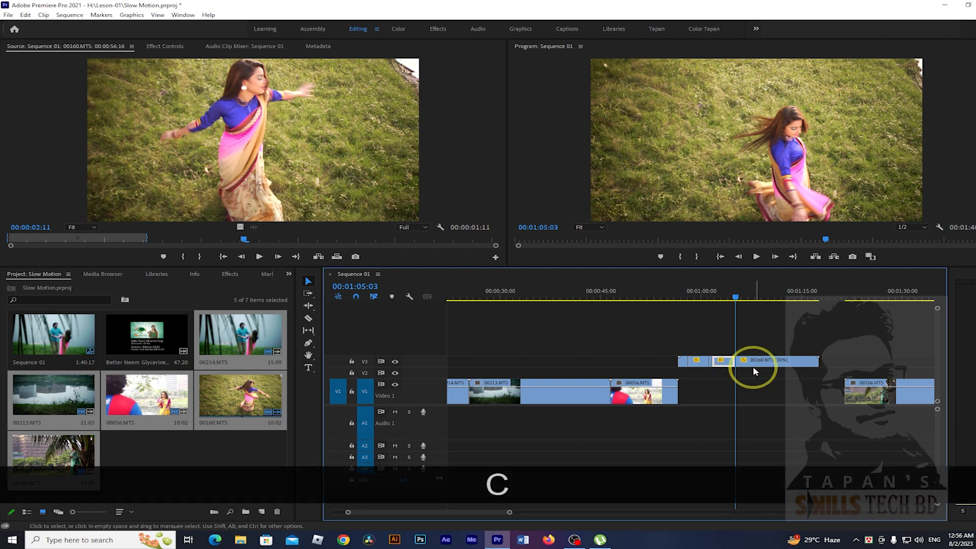
left_click_drag(718, 295, 723, 299)
left_click_drag(765, 366, 810, 365)
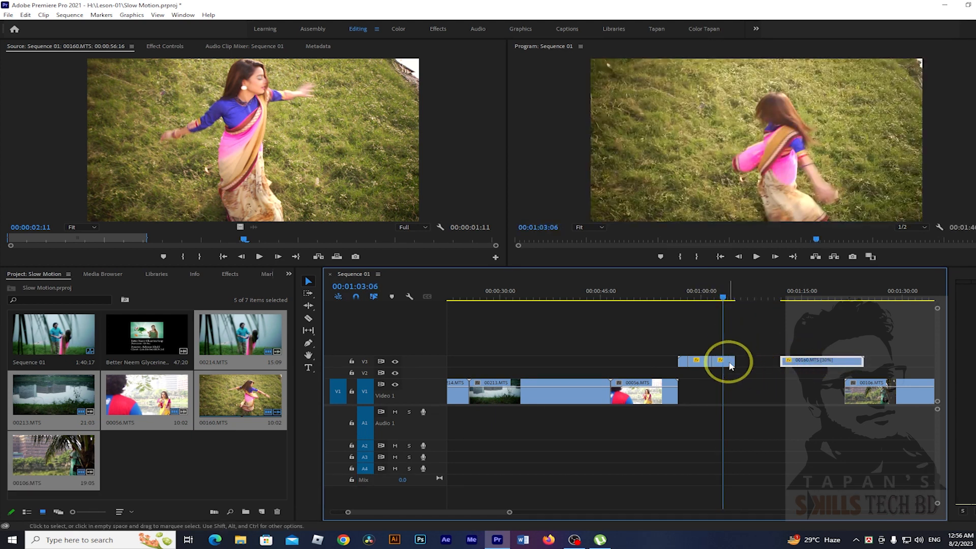
Copy the 00160.MTS segment before the gap, place the copy after it on V3, and ripple delete the space between the two.
key("ctrl+c")
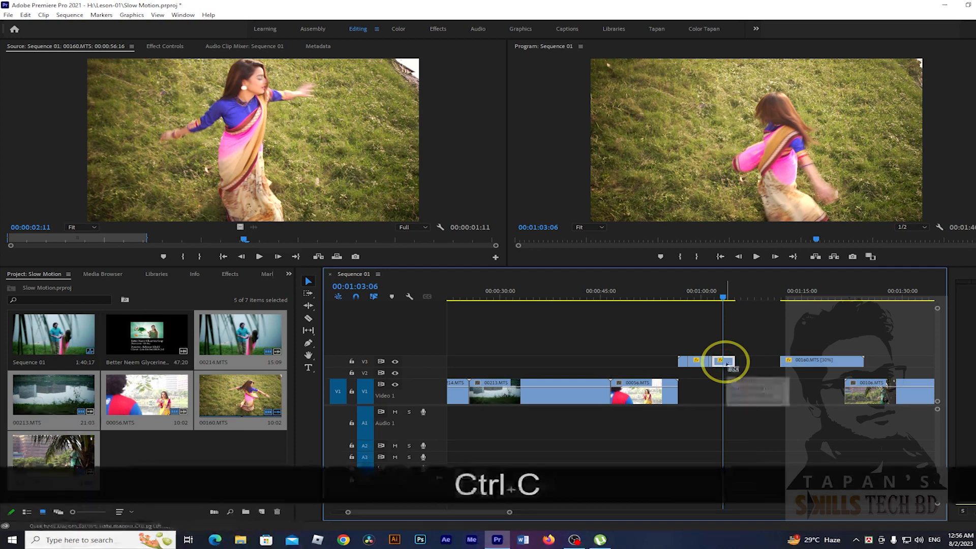
left_click(738, 289)
key("Up")
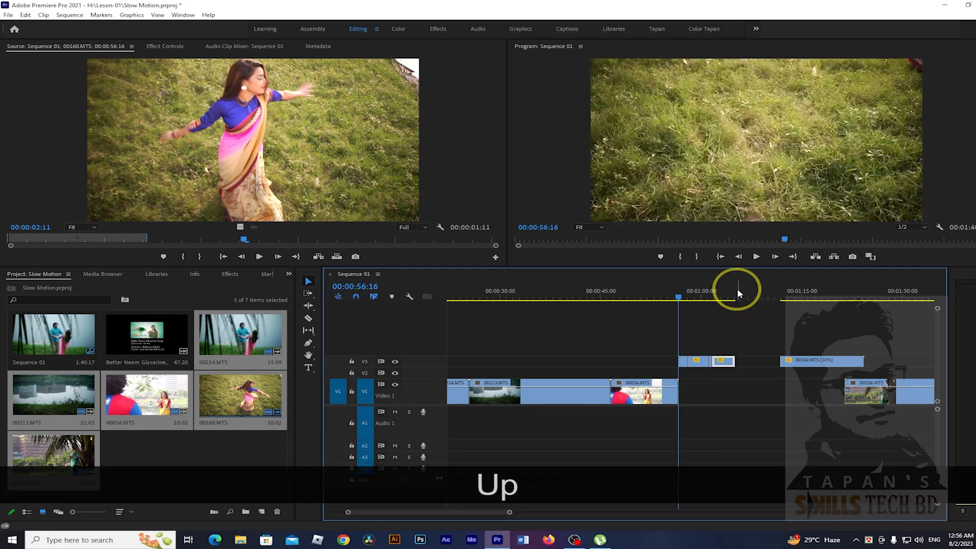
left_click(741, 295)
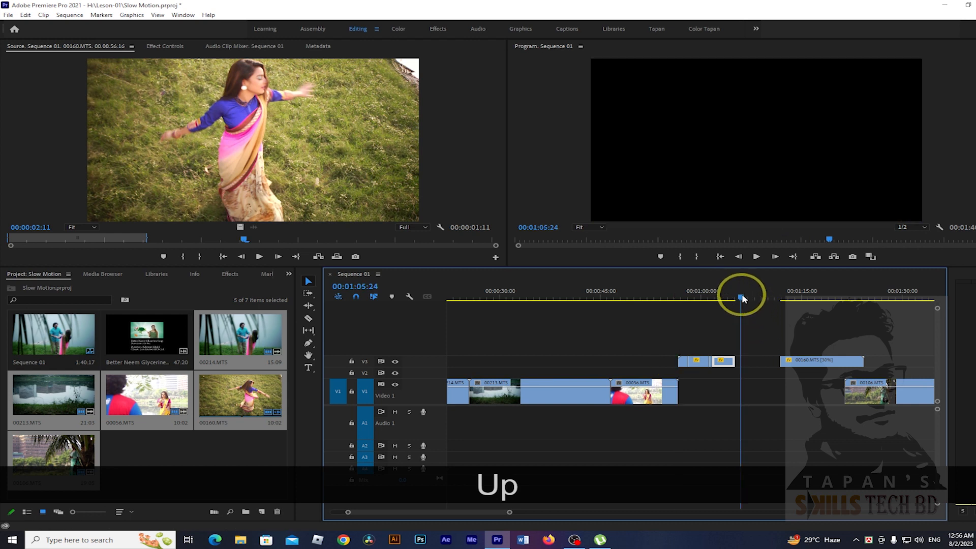
key("ctrl+v")
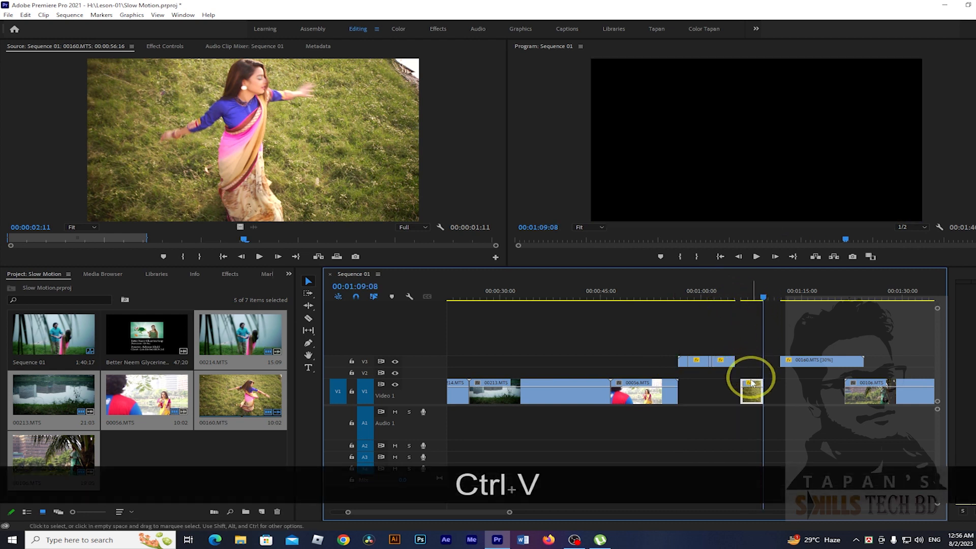
left_click_drag(752, 384, 749, 363)
left_click(738, 300)
left_click(740, 363)
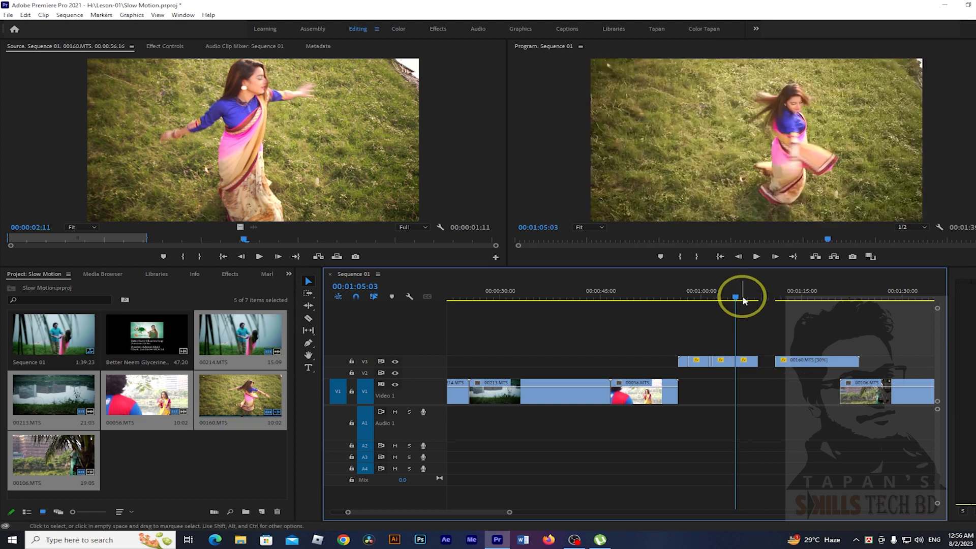
Reverse the speed of the copied 00160.MTS segment on V3 and ripple delete the gap after it.
left_click(745, 300)
left_click(743, 362)
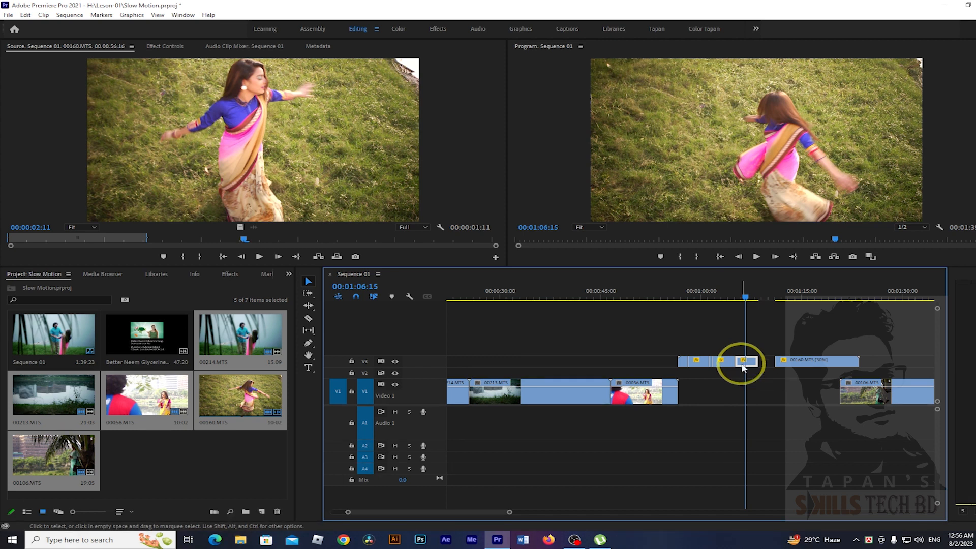
key("ctrl+r")
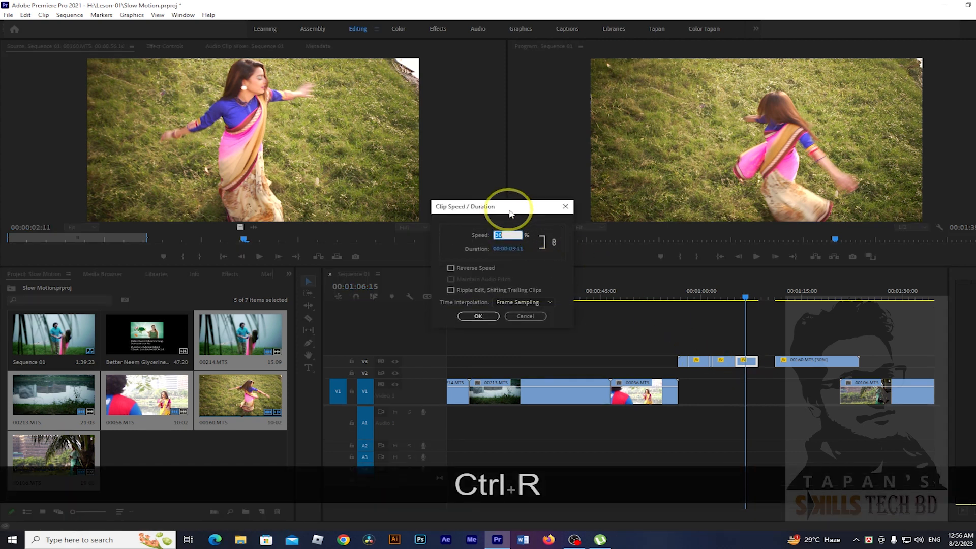
left_click_drag(510, 212, 625, 186)
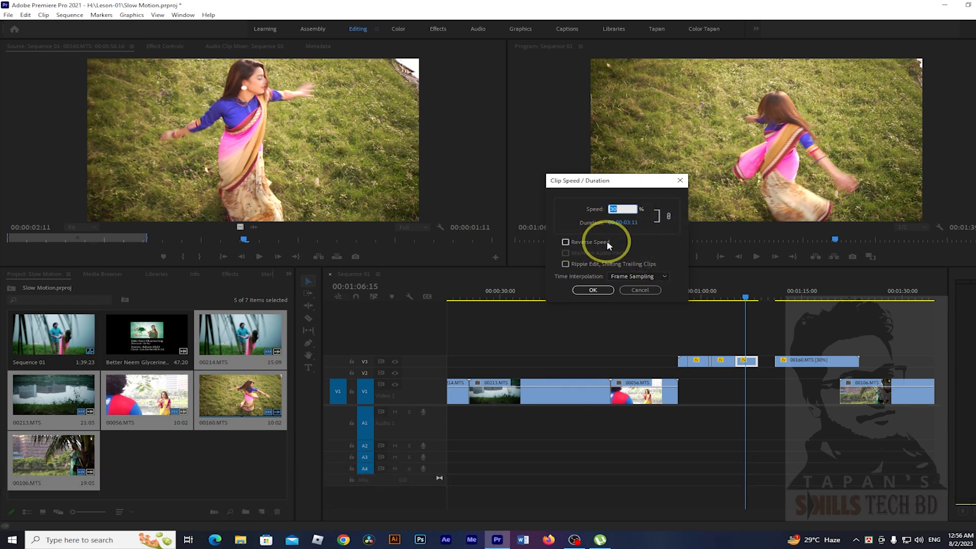
left_click(566, 243)
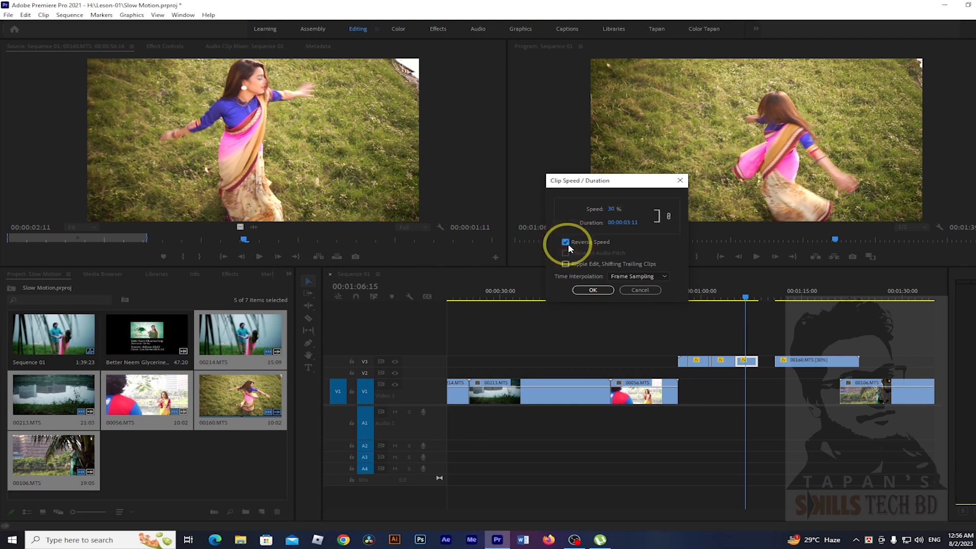
left_click(594, 291)
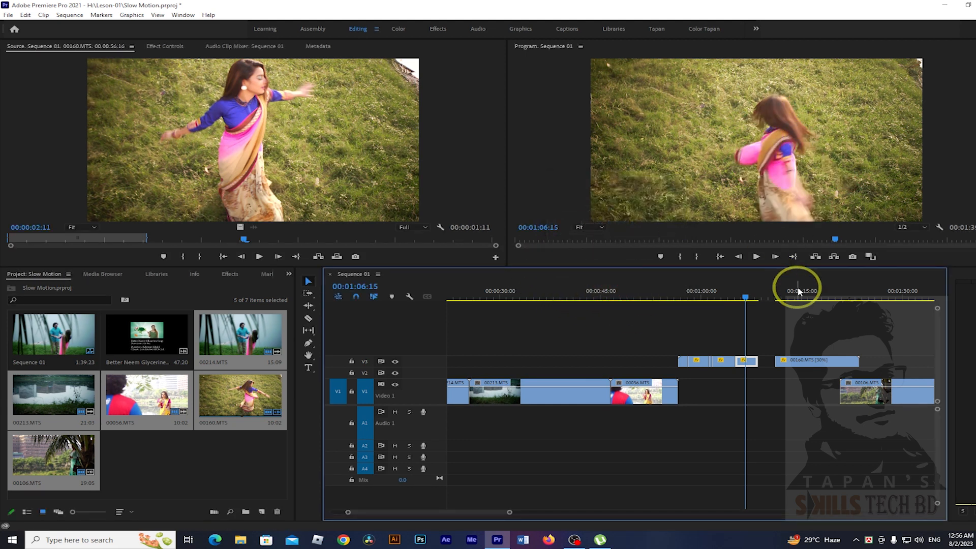
left_click(717, 299)
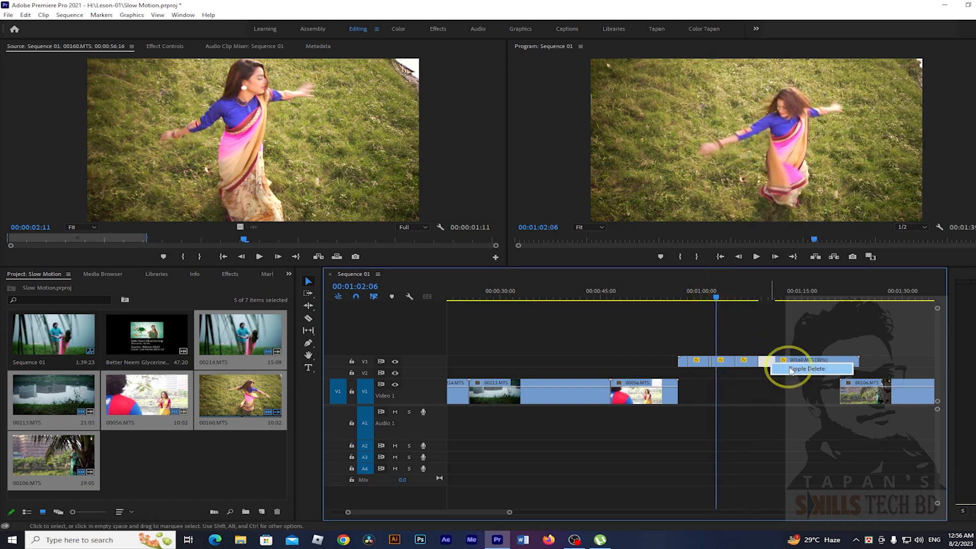
left_click(806, 368)
Play back the forward and reversed 00160.MTS segments on V3, finishing with a full-screen preview.
left_click(718, 297)
key("space")
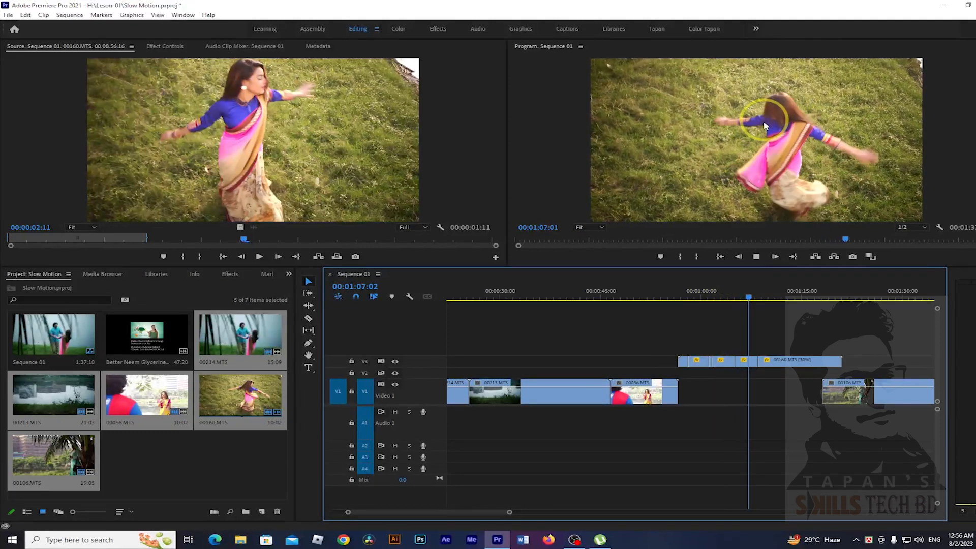
key("space")
left_click(722, 297)
left_click(723, 297)
key("space")
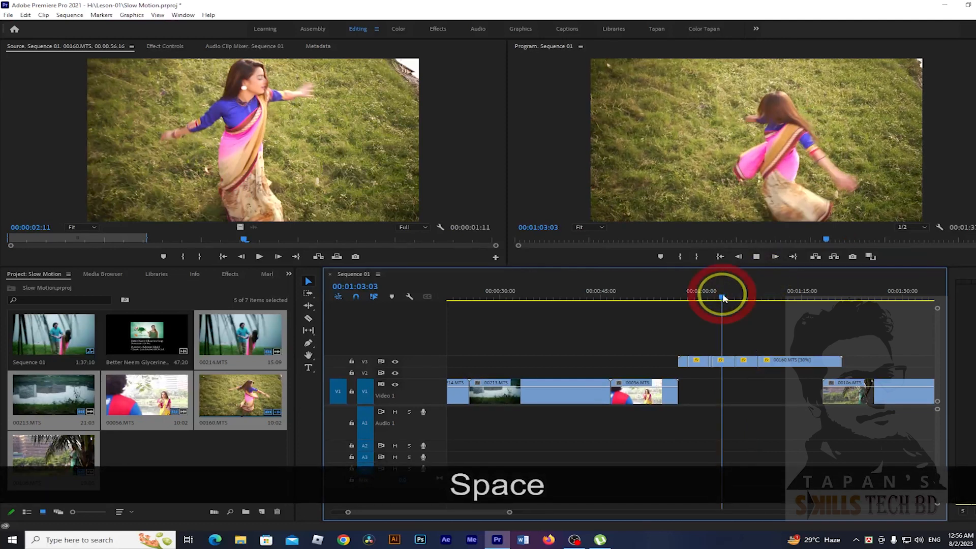
key("space")
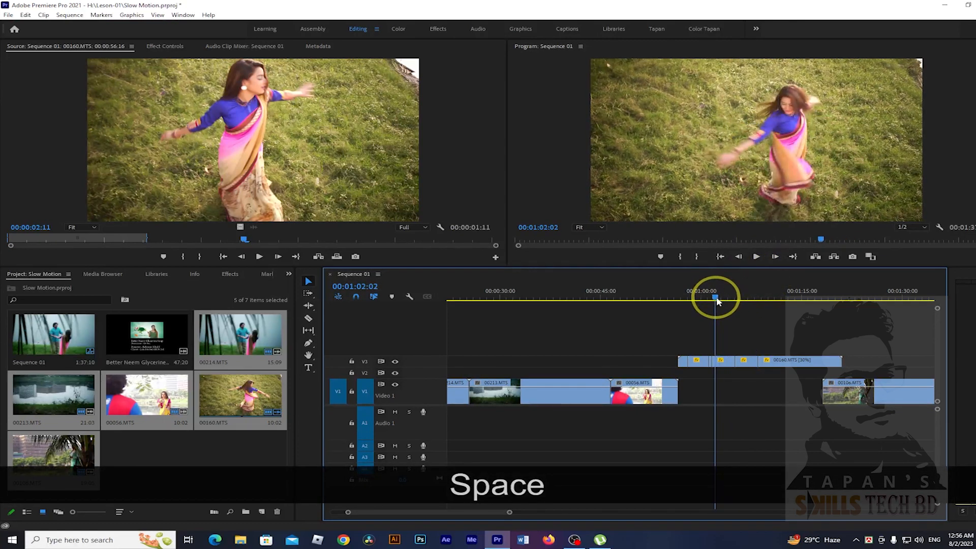
key("ctrl+grave")
key("space")
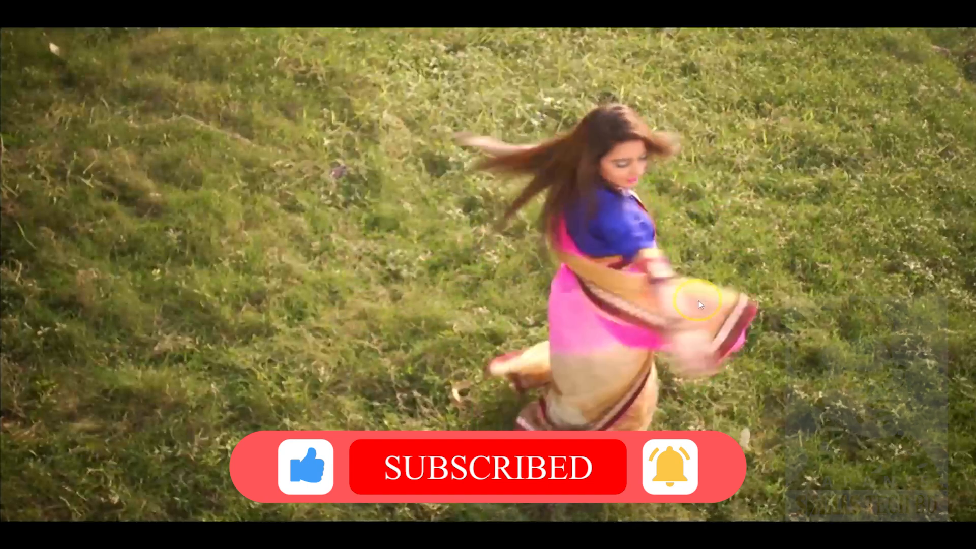
Stop the full-screen preview and move the playhead to 00:01:11:21, over the last 00160.MTS segment on V3.
key("space")
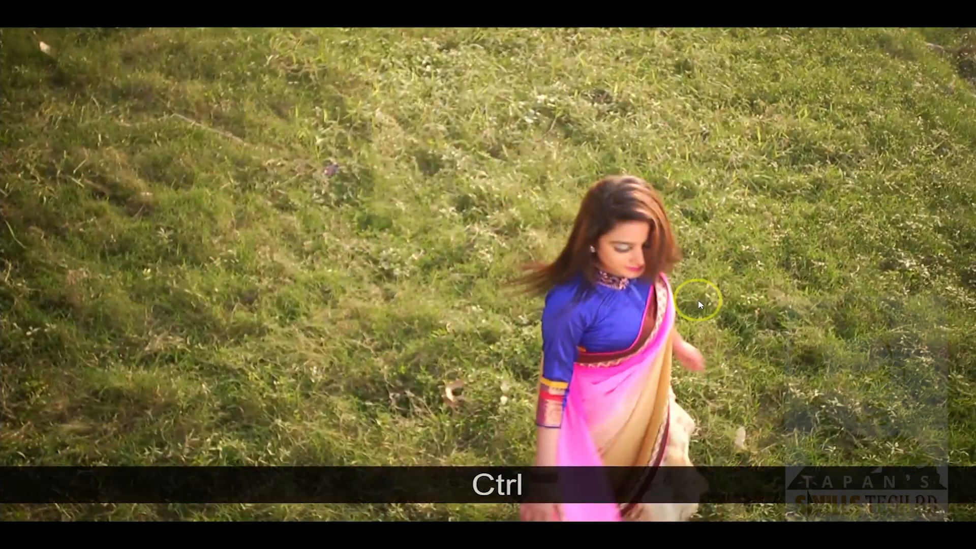
key("ctrl+grave")
left_click(745, 298)
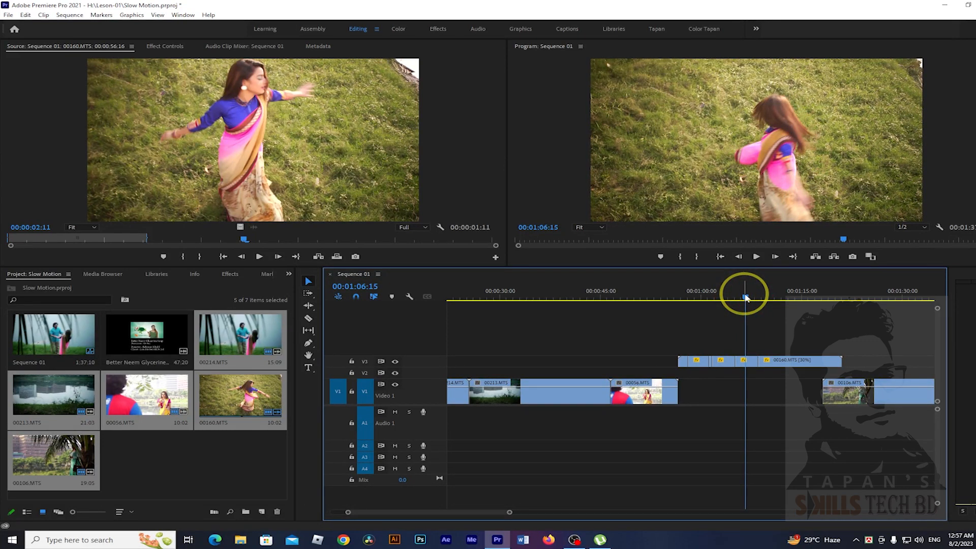
left_click(779, 294)
Set the duration of the last 00160.MTS segment on V3 to 00:00:05:13.
left_click(789, 362)
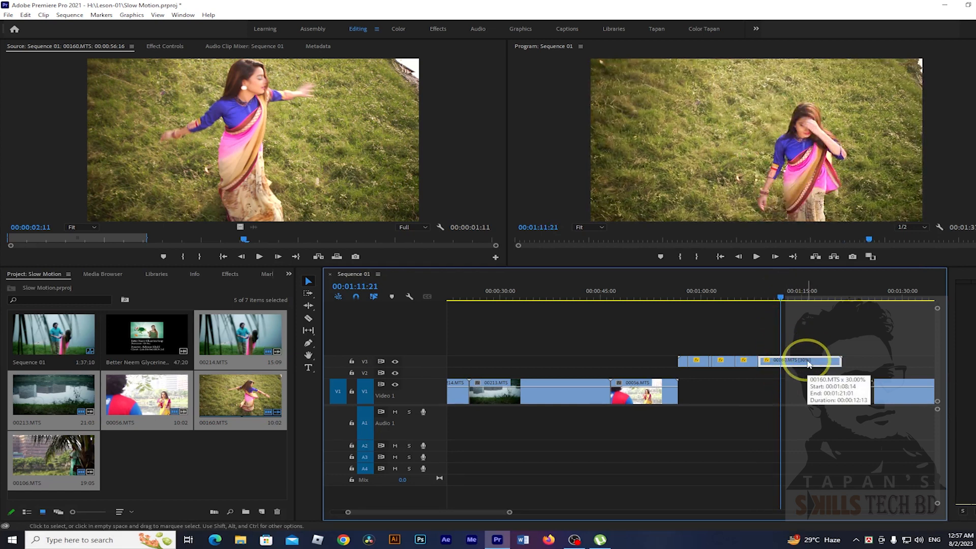
key("ctrl+r")
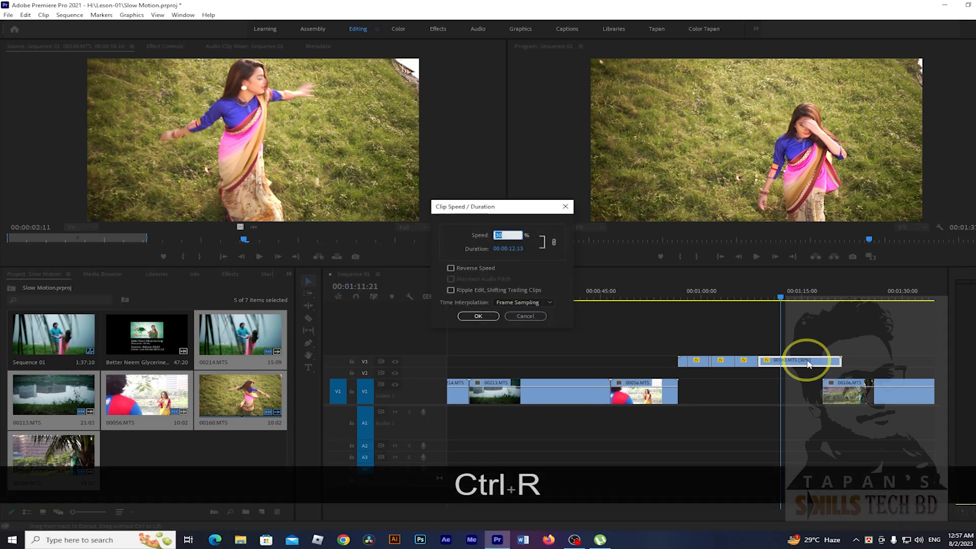
left_click_drag(497, 212, 574, 187)
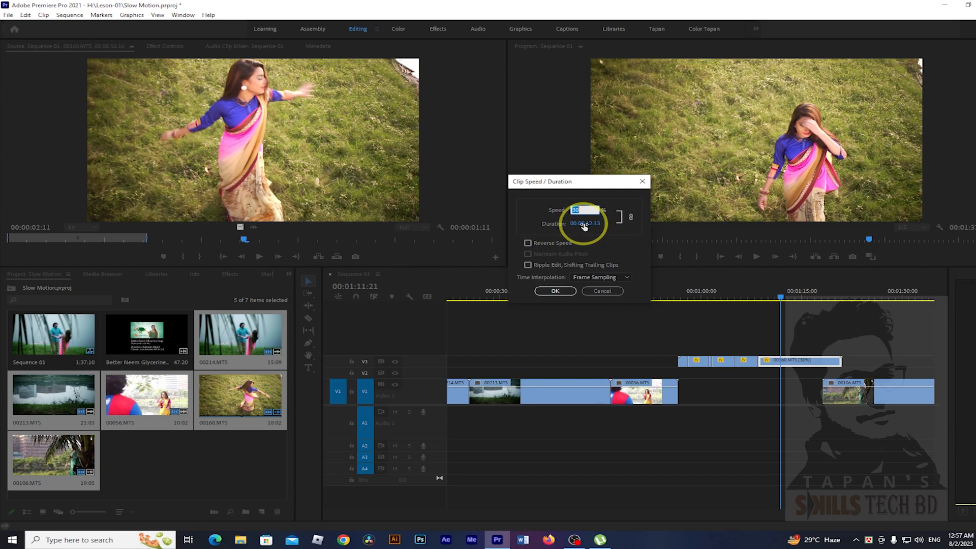
left_click(797, 359)
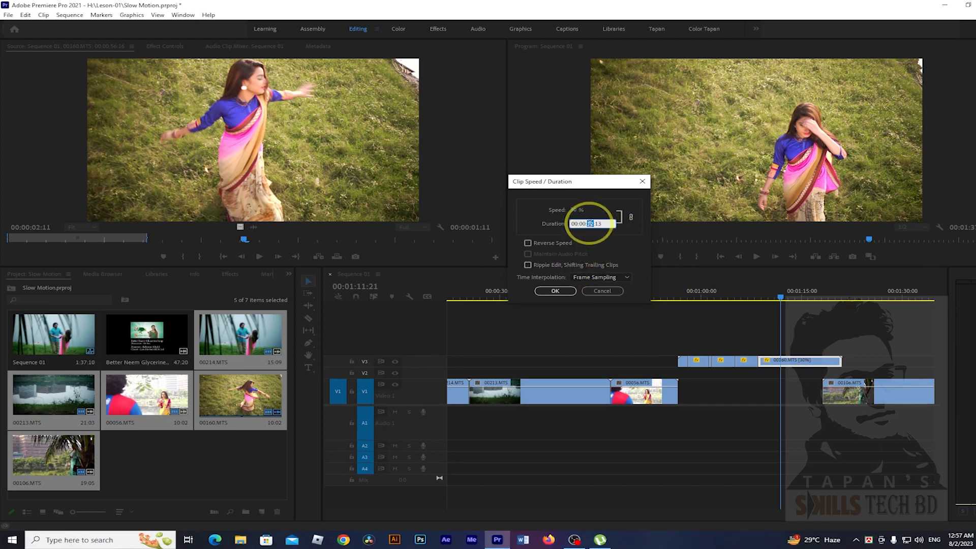
left_click(608, 224)
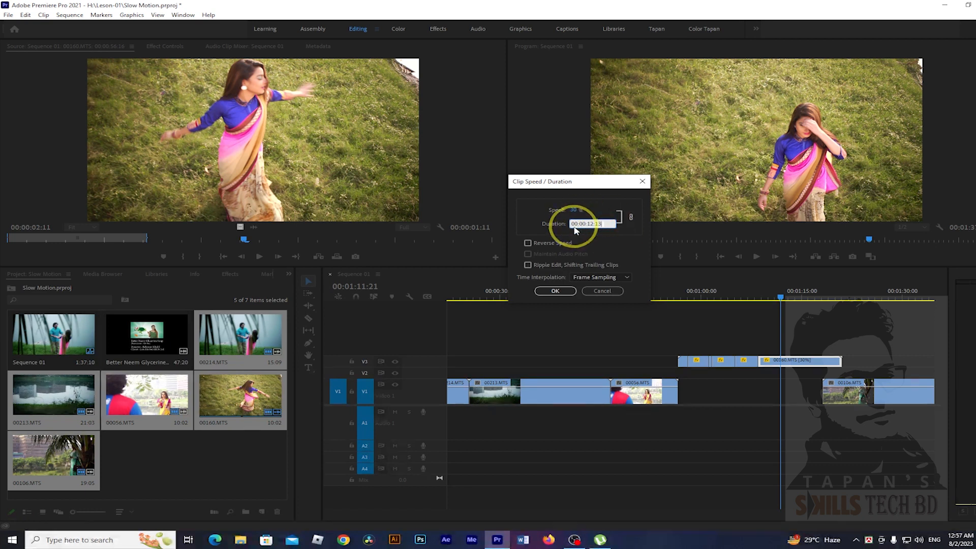
left_click(592, 224)
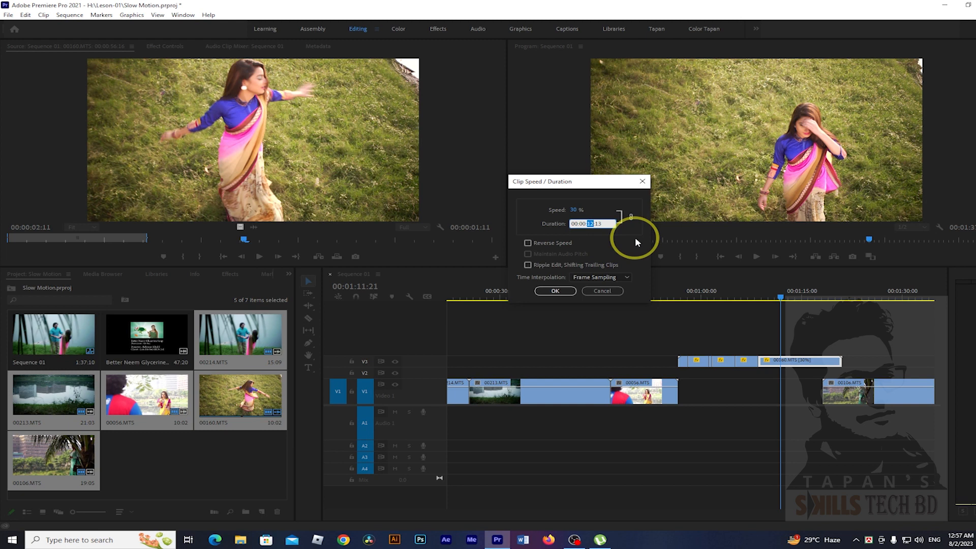
type("05")
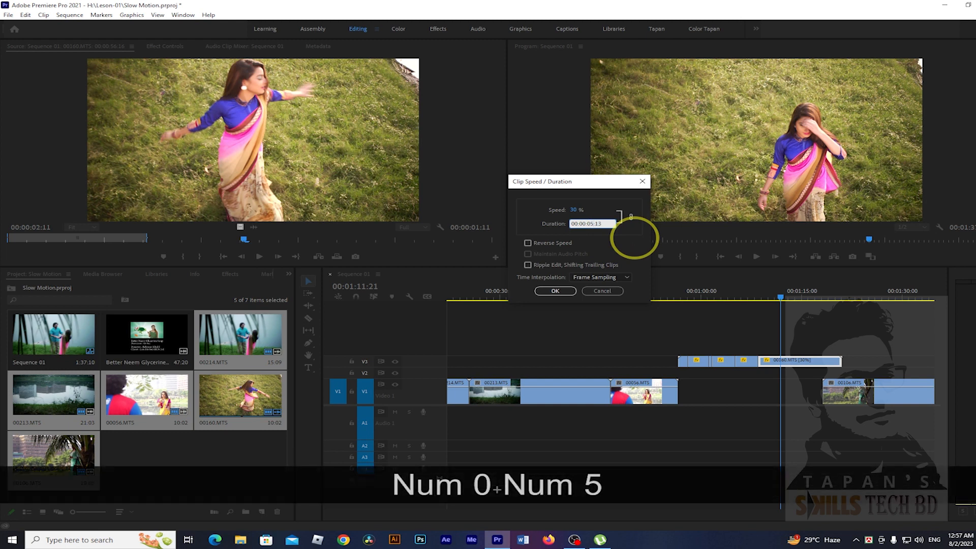
left_click(557, 290)
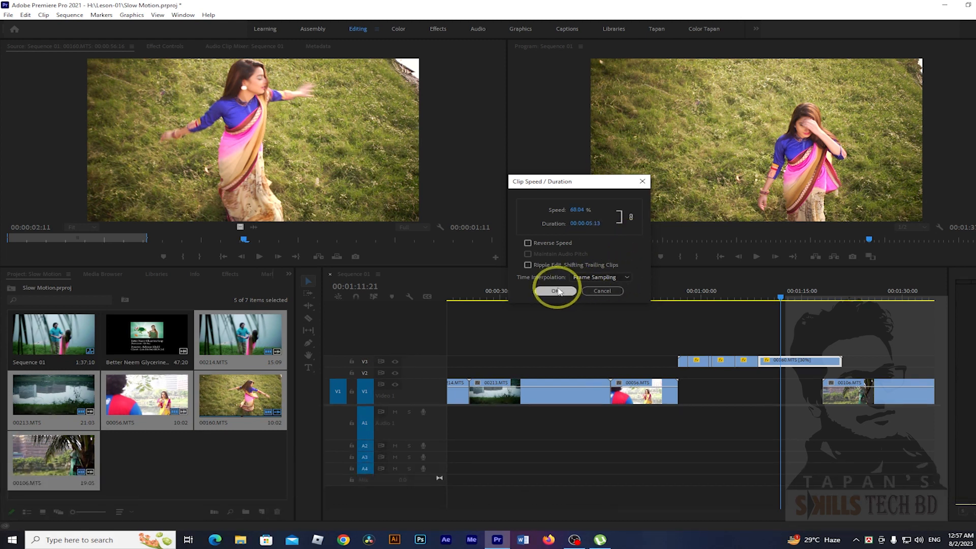
left_click(556, 291)
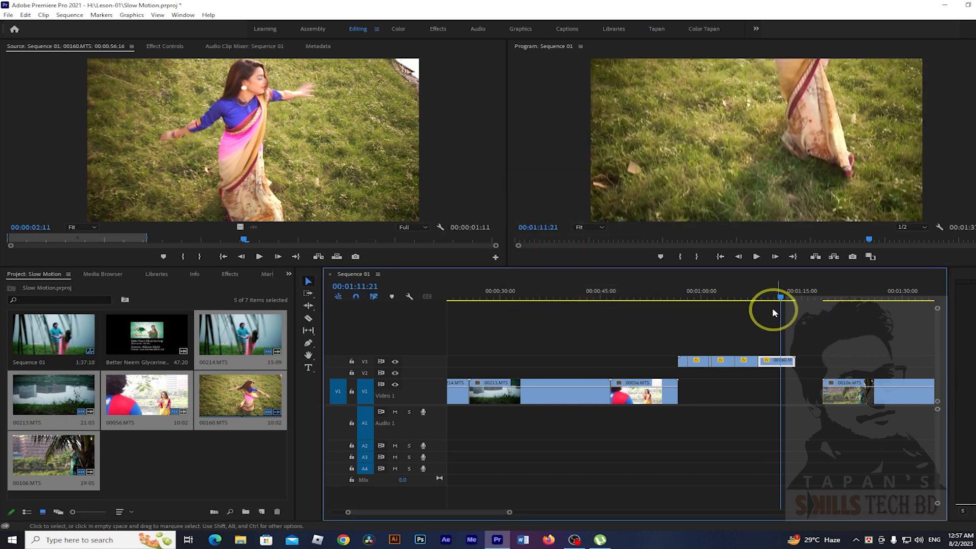
Play back the last 00160.MTS segment on V3 to check its changed speed.
left_click(765, 292)
key("space")
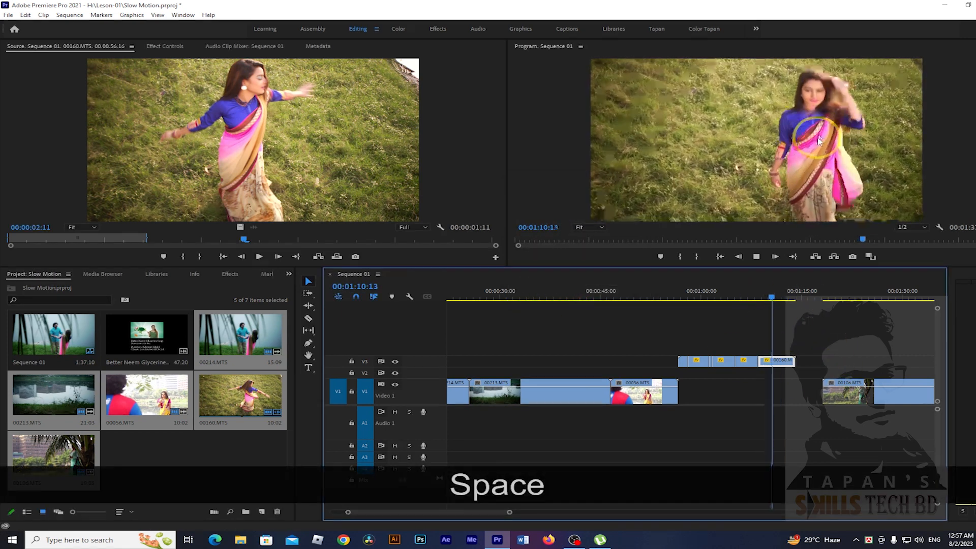
left_click(770, 296)
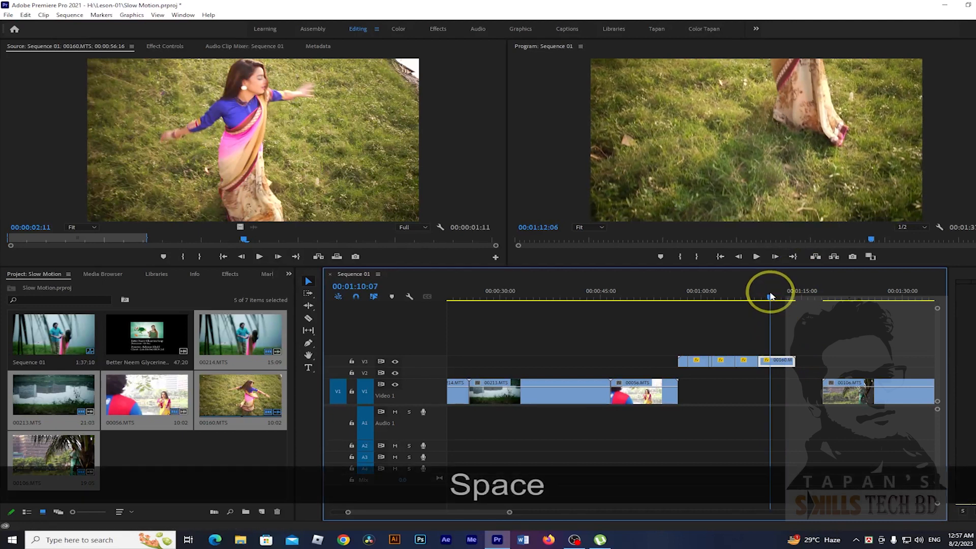
key("space")
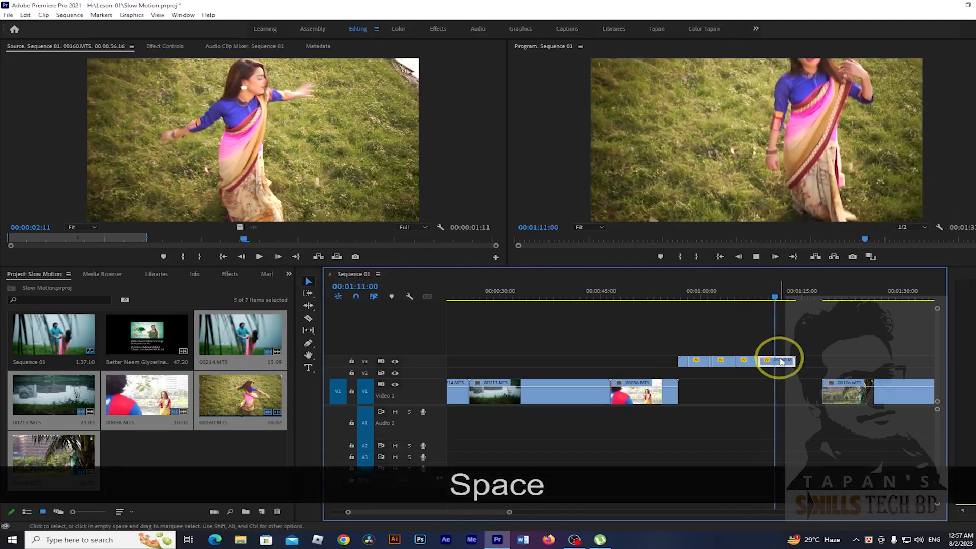
key("space")
Shorten the last 00160.MTS segment on V3 to a duration of 00:00:02:13.
key("ctrl")
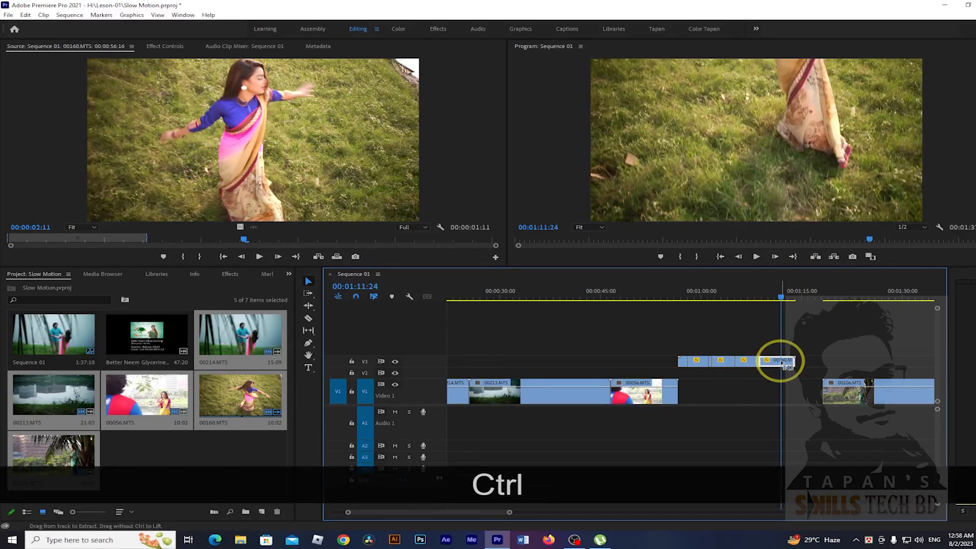
key("ctrl+r")
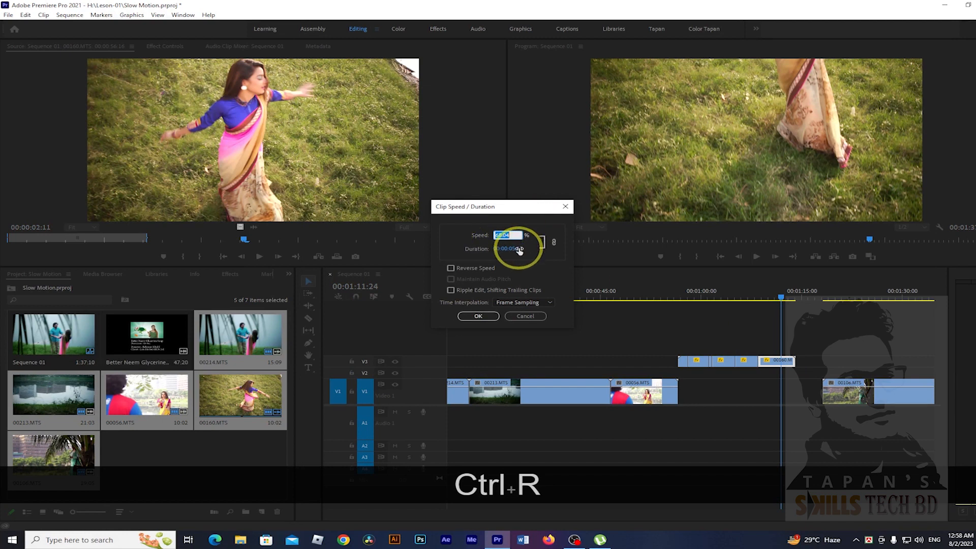
left_click(514, 248)
left_click(781, 361)
type("2")
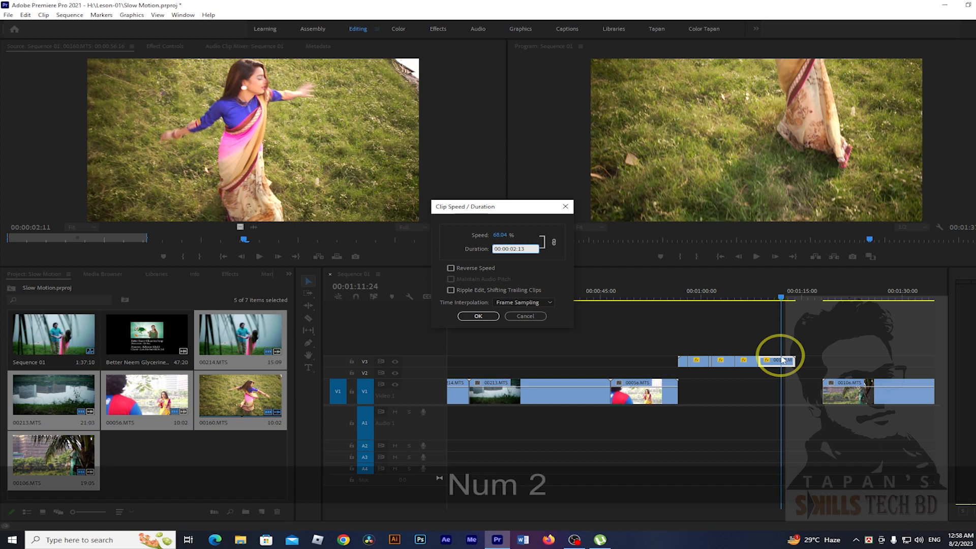
left_click(478, 317)
Preview the shortened final 00160.MTS segment on V3 from its start and leave the playhead at 00:01:08:23.
left_click(795, 386)
left_click_drag(778, 298, 768, 299)
key("space")
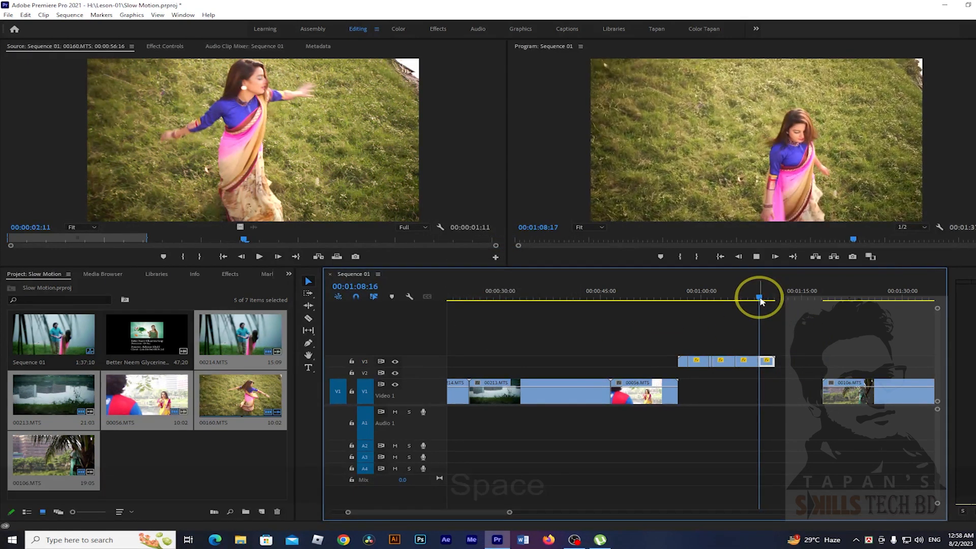
key("Up")
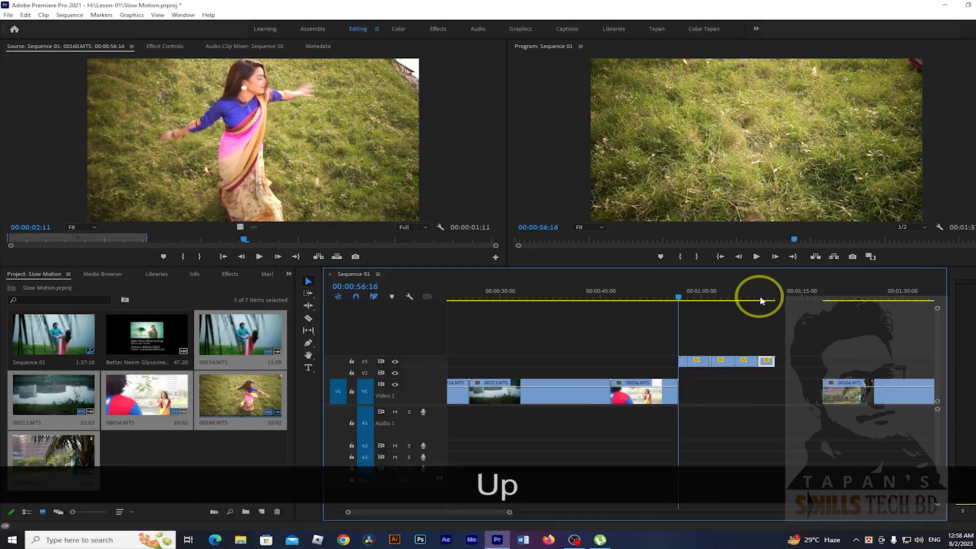
left_click_drag(791, 298, 761, 297)
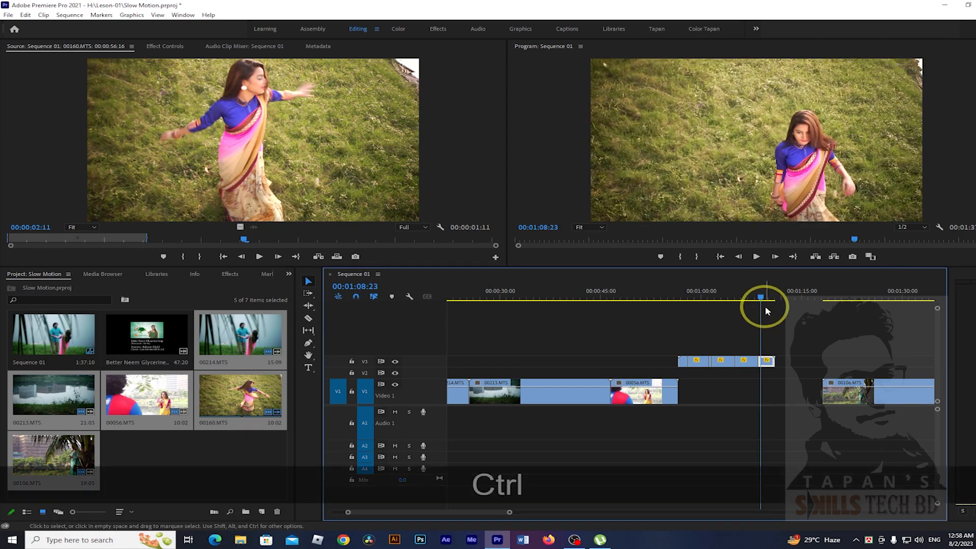
key("ctrl+r")
left_click_drag(501, 202, 595, 150)
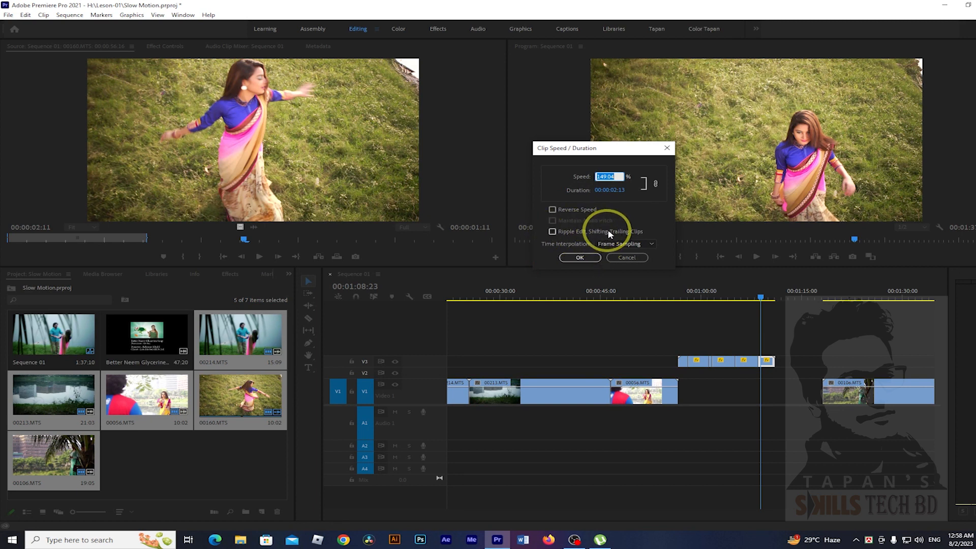
key("Escape")
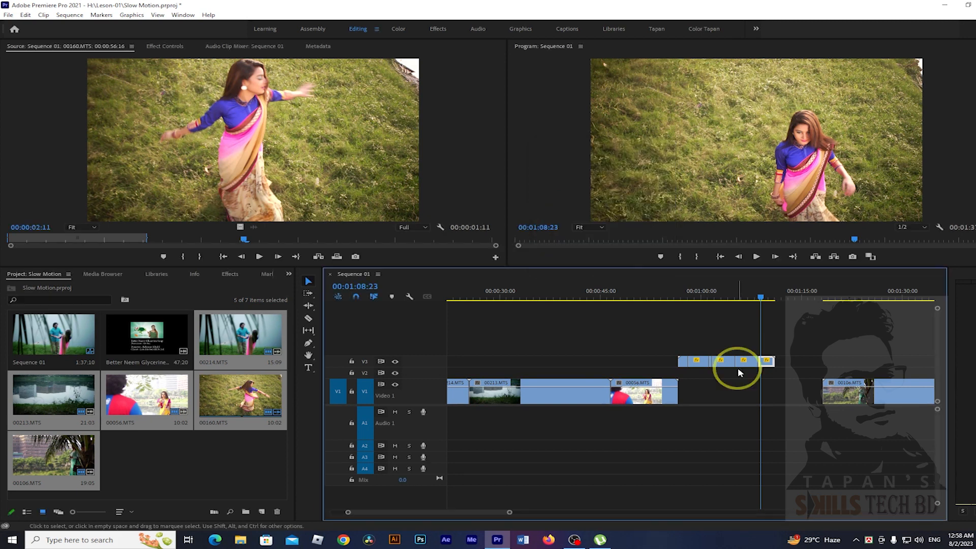
Set the 00213.MTS clip on V1 to 50% speed with ripple editing of the trailing clips turned off.
key("minus")
left_click(545, 294)
left_click_drag(546, 294, 556, 291)
left_click(563, 393)
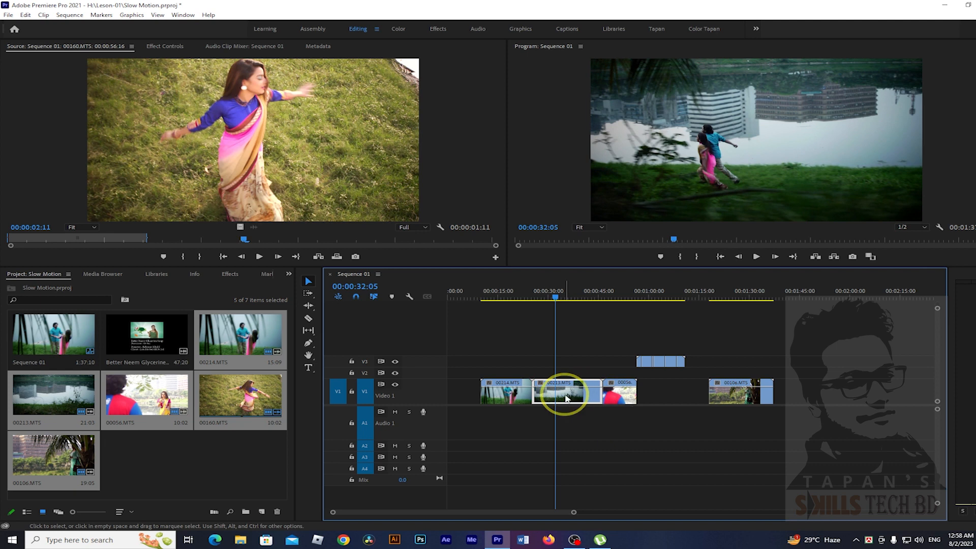
key("ctrl+r")
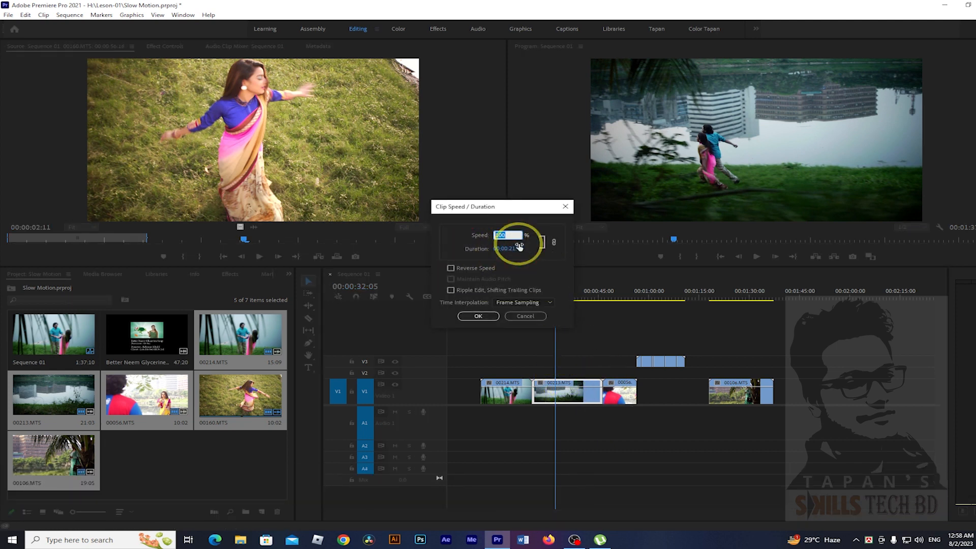
left_click(453, 292)
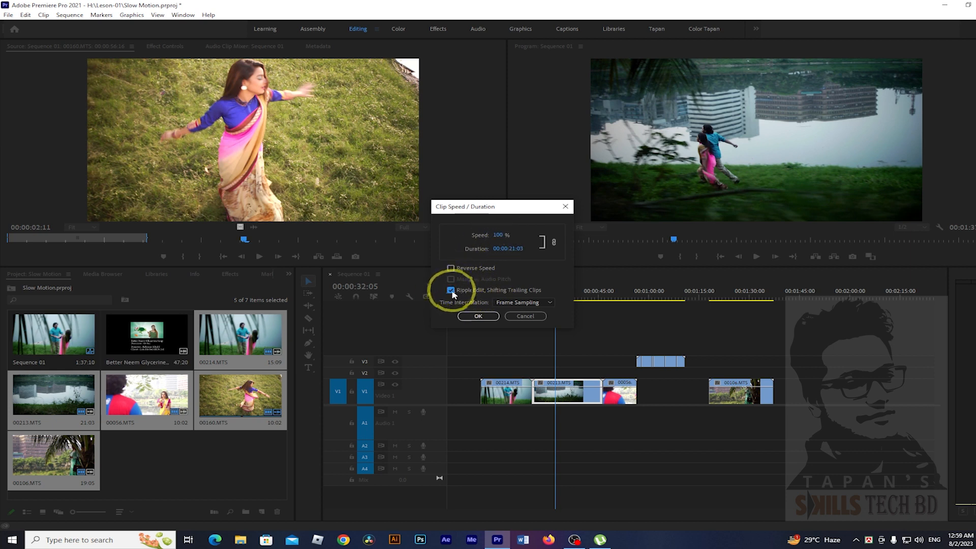
left_click(451, 291)
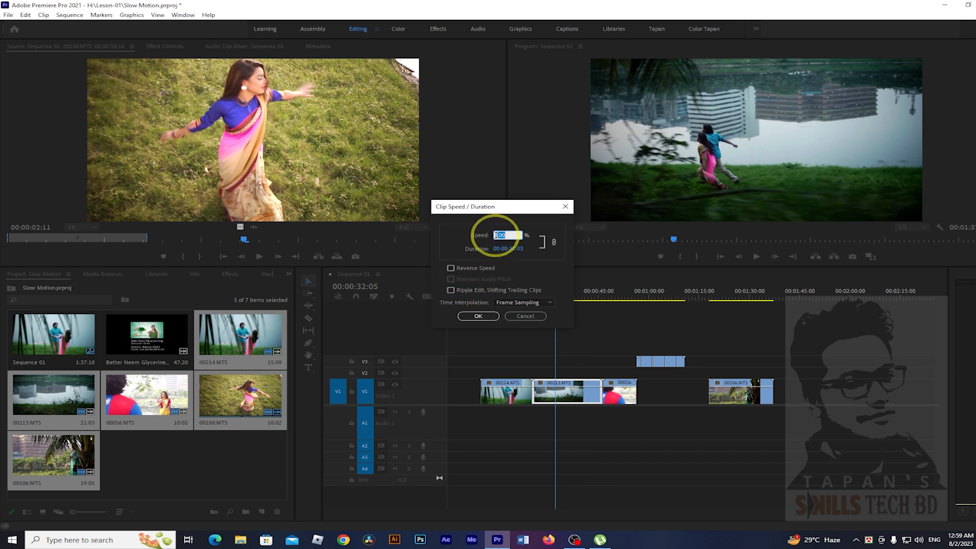
type("50")
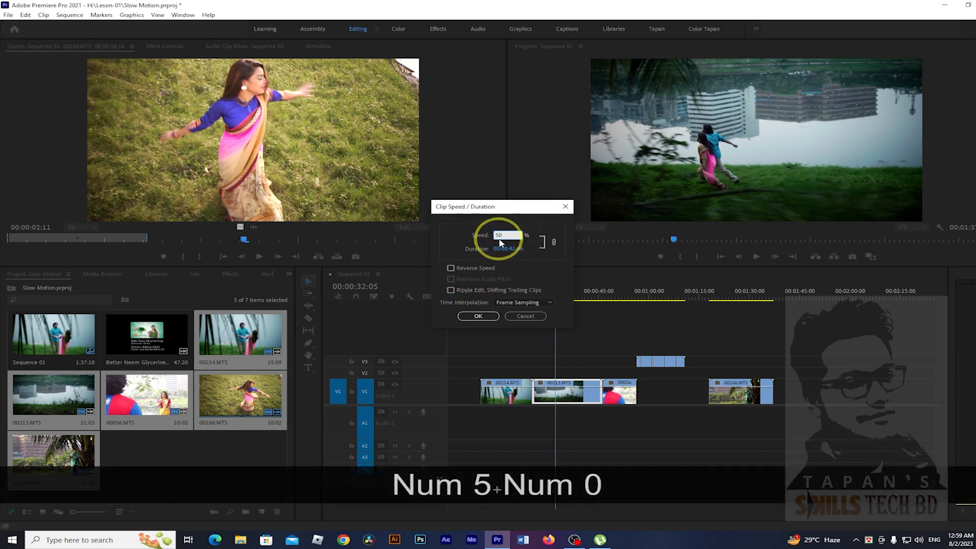
left_click(480, 315)
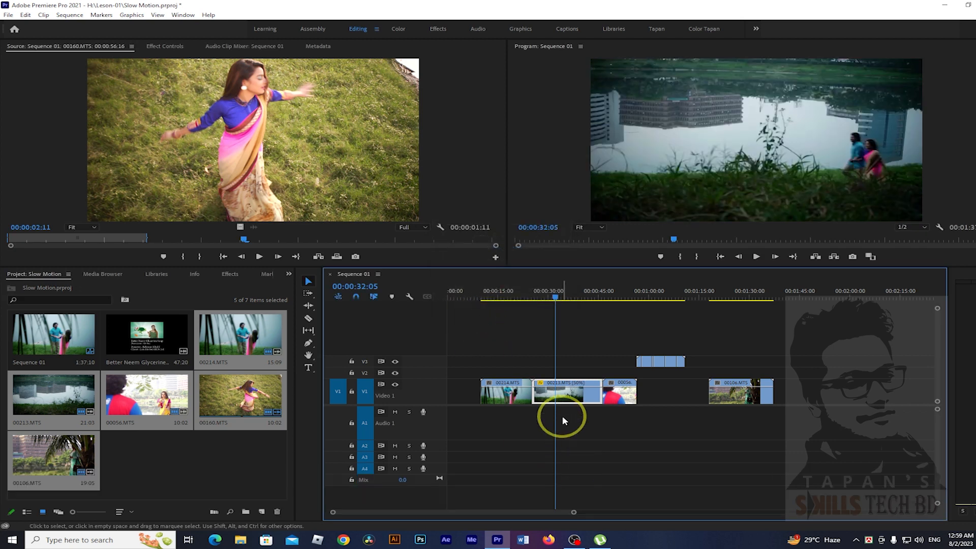
Play back the slowed 00213.MTS clip on V1, stop at 00:00:38:03, and undo its speed change.
key("space")
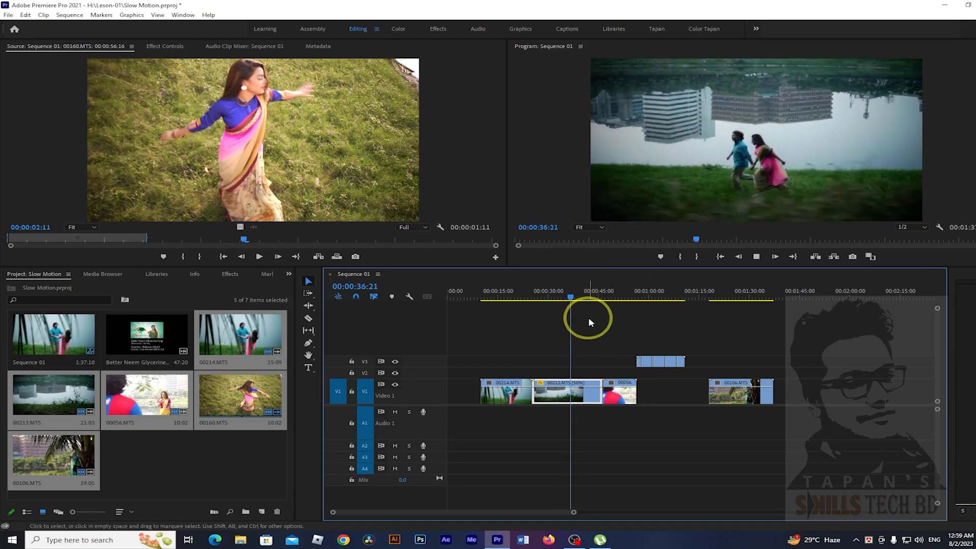
key("space")
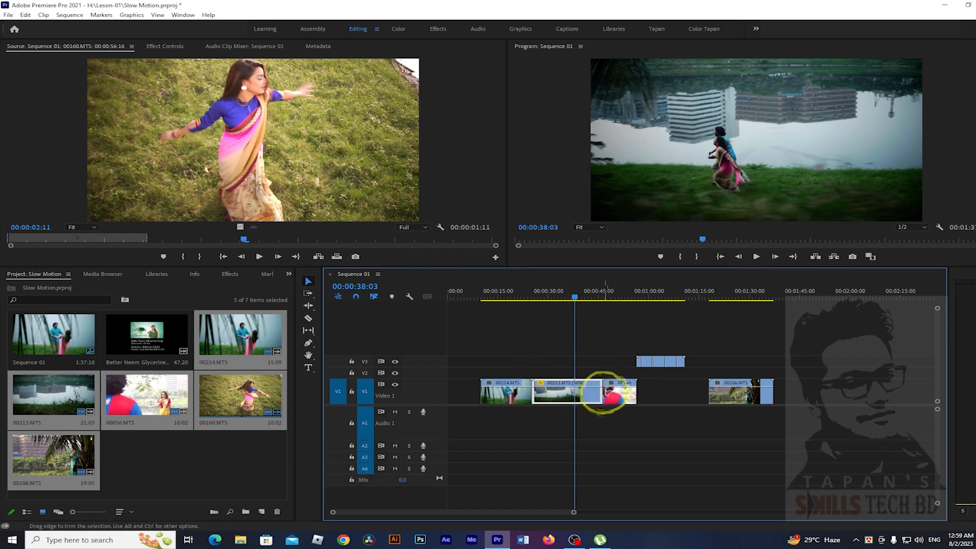
left_click(566, 394)
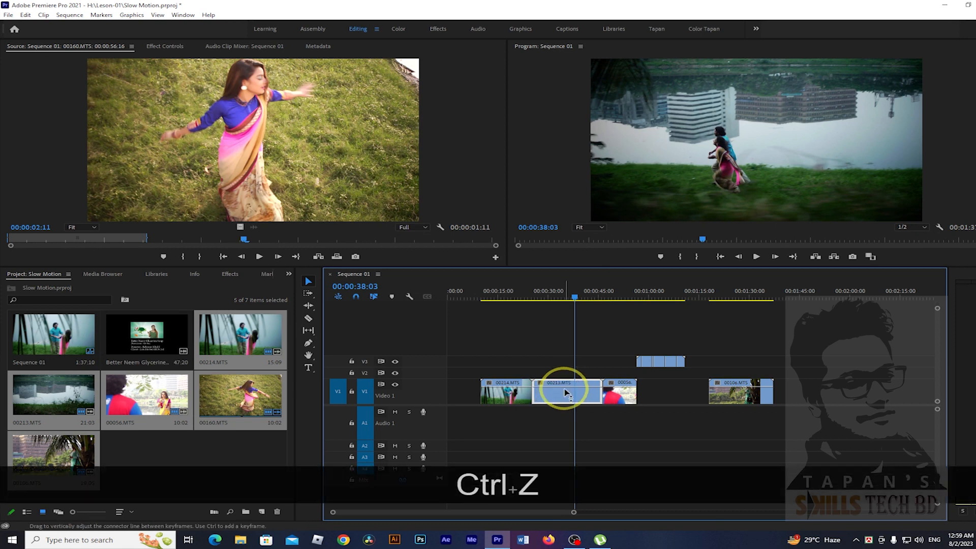
key("ctrl+z")
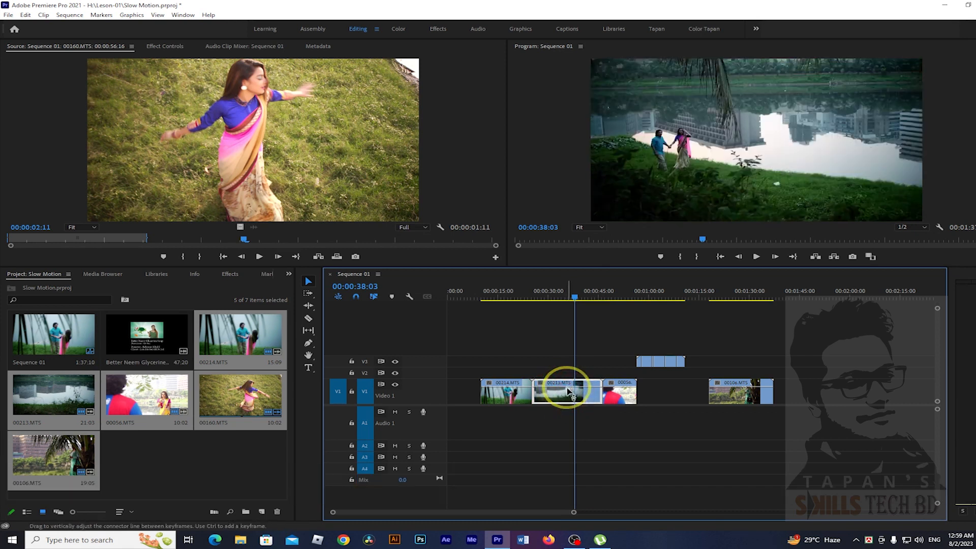
Set the 00213.MTS clip on V1 to 50% speed with ripple editing that shifts the trailing clips turned on.
key("ctrl+r")
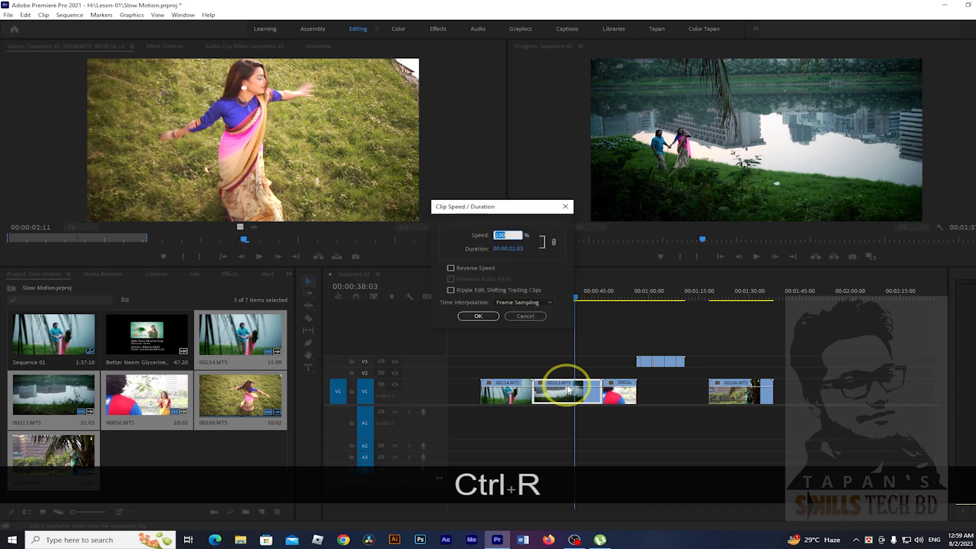
left_click(451, 290)
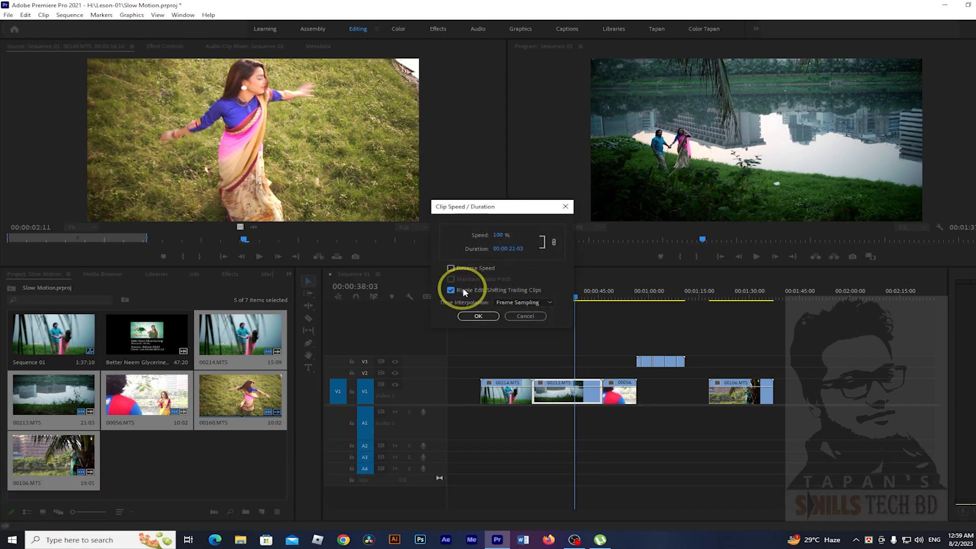
left_click(497, 235)
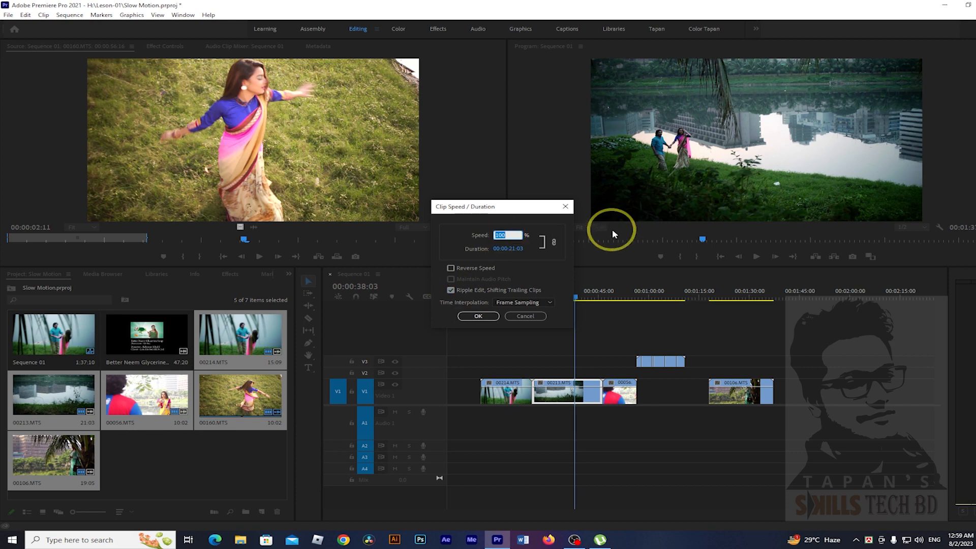
type("50")
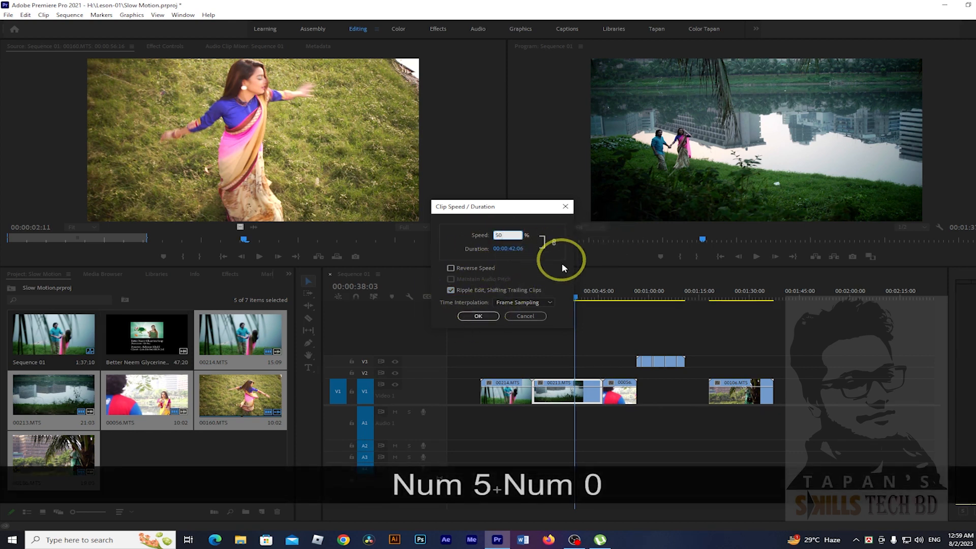
left_click(479, 316)
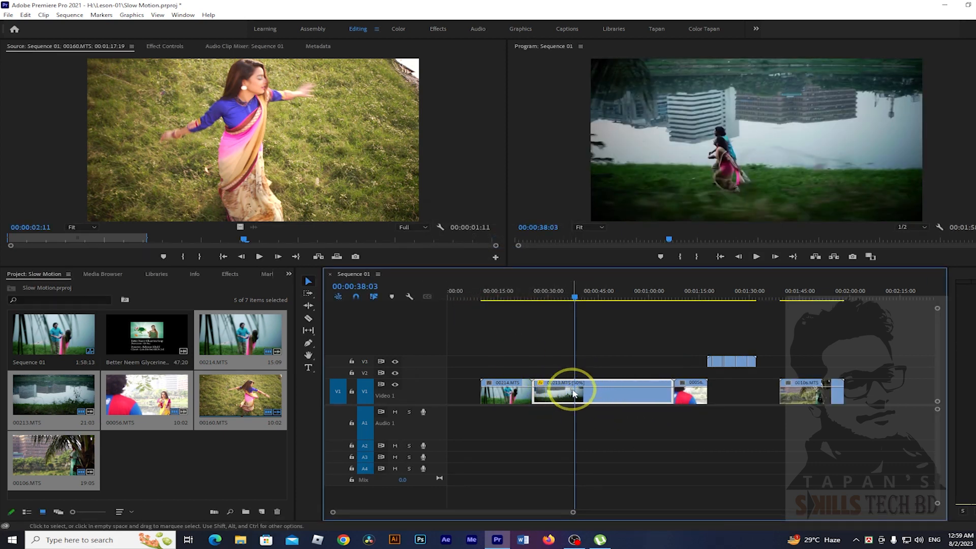
left_click(692, 395)
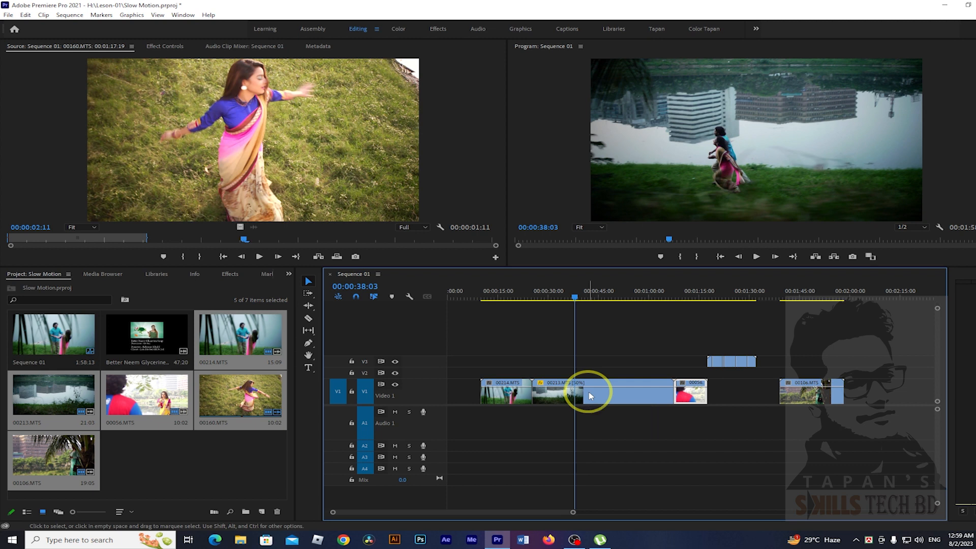
key("ctrl+r")
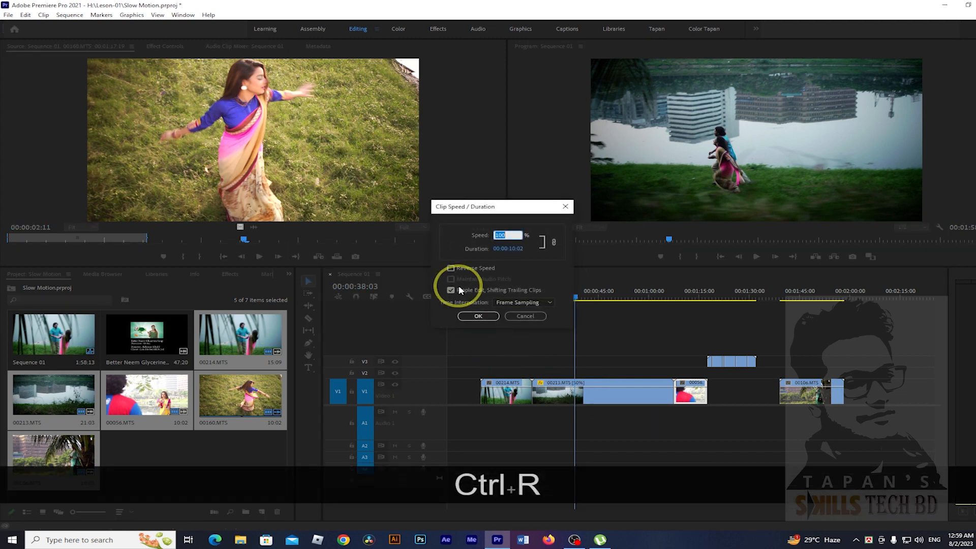
left_click(525, 316)
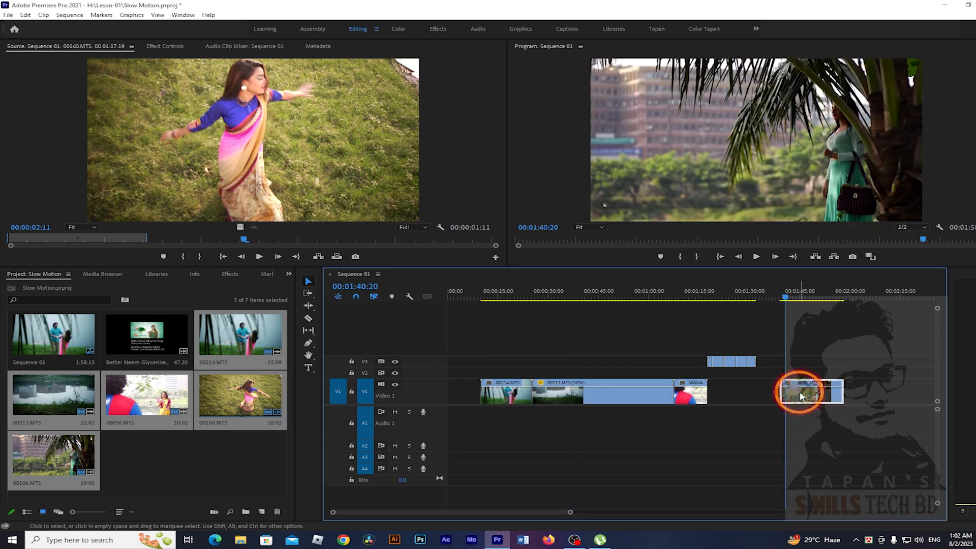
Set the 00106.MTS clip on V1 to 40% speed with Frame Blending as its time interpolation.
left_click(799, 392)
key("ctrl+r")
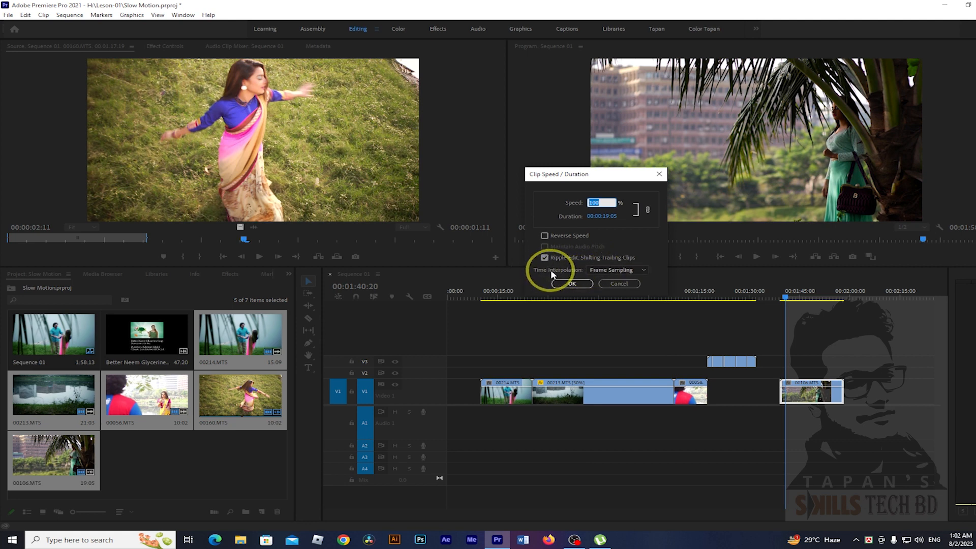
left_click(619, 272)
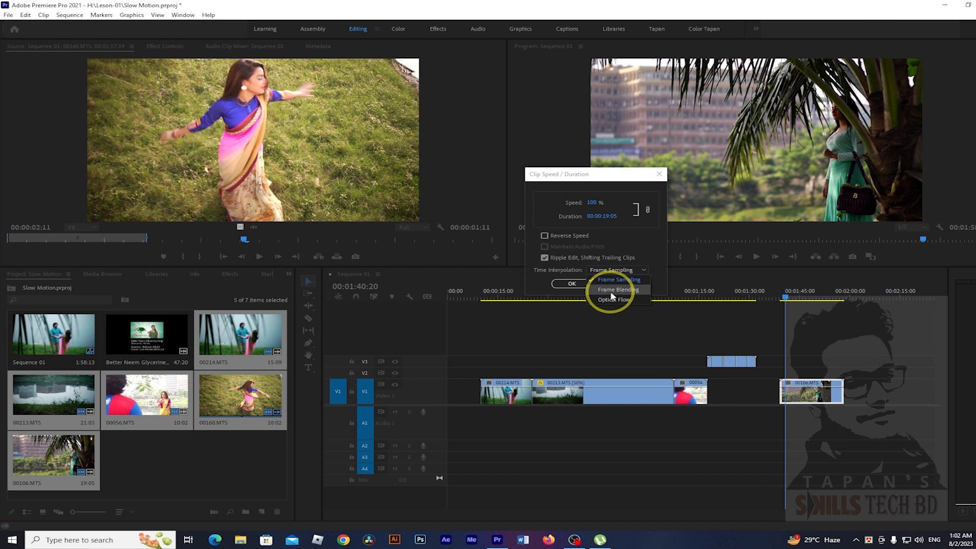
left_click(815, 393)
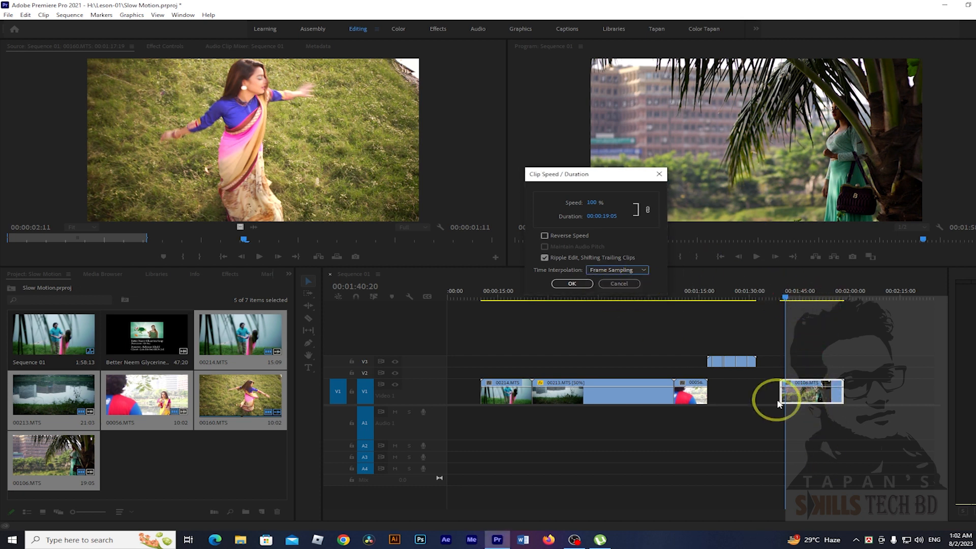
left_click(601, 203)
left_click(553, 209)
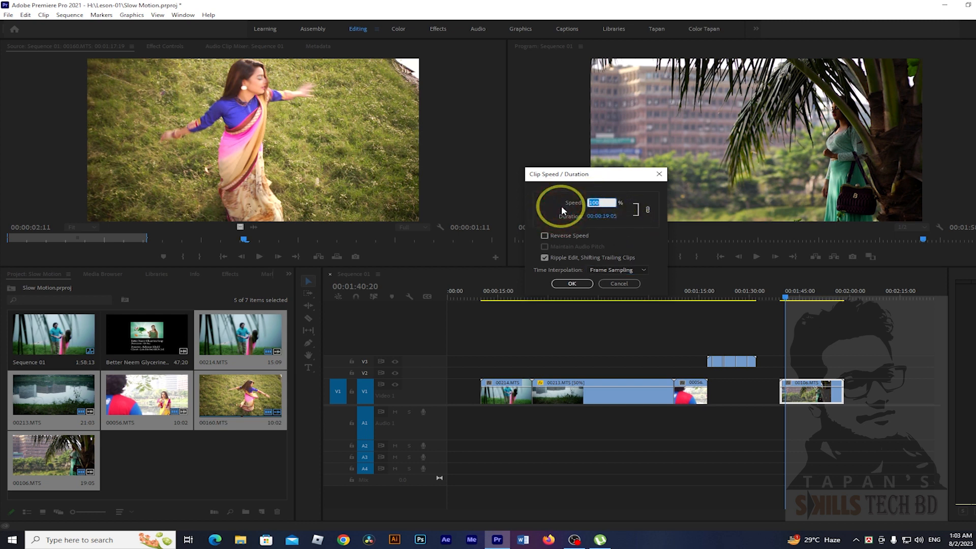
left_click(602, 203)
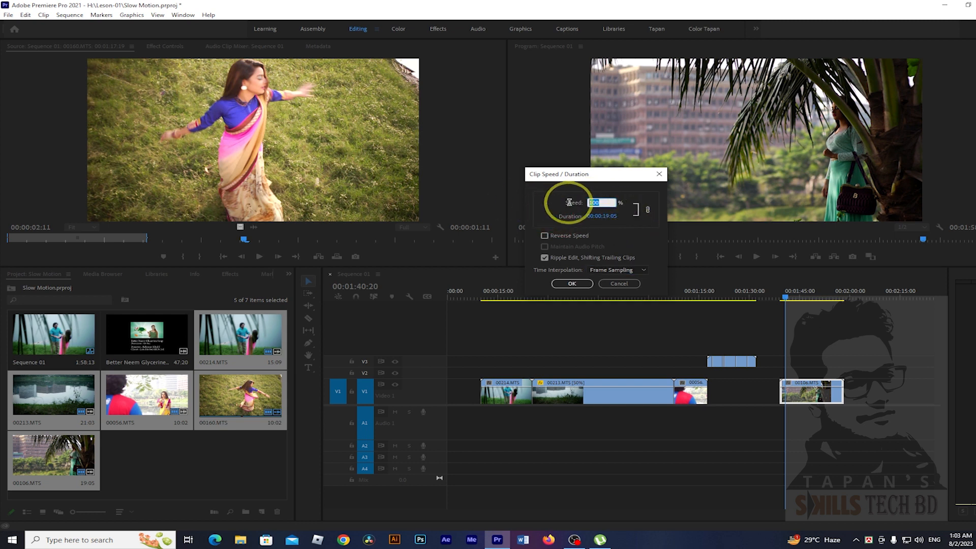
type("40")
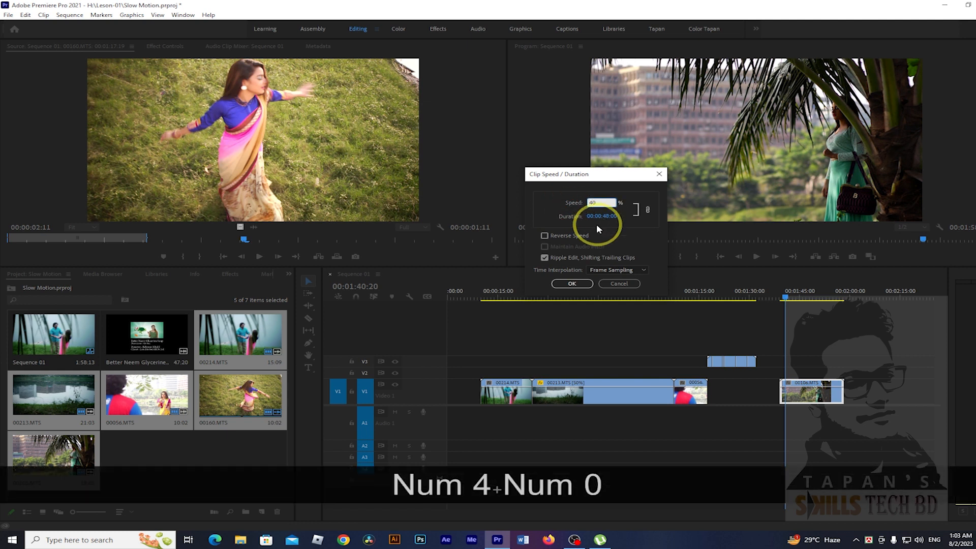
left_click(617, 270)
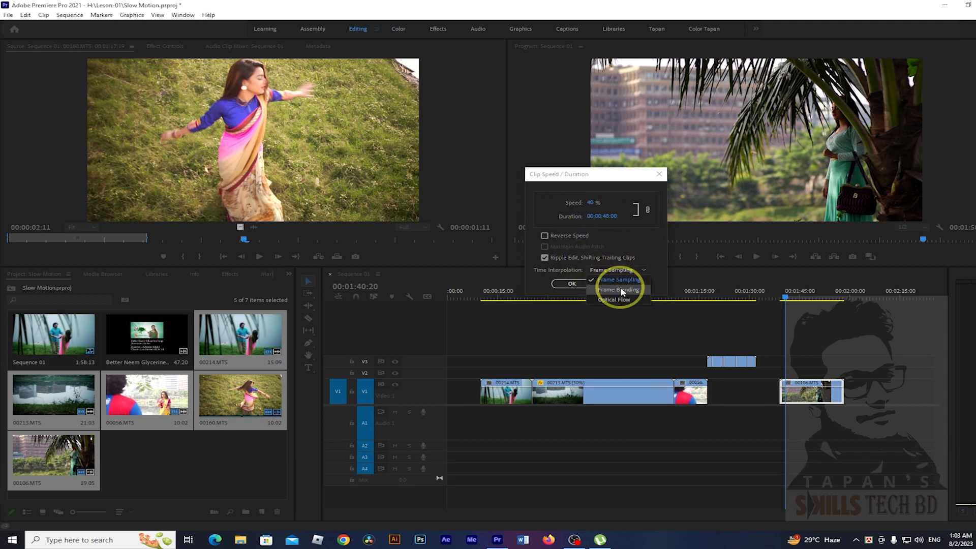
left_click(608, 290)
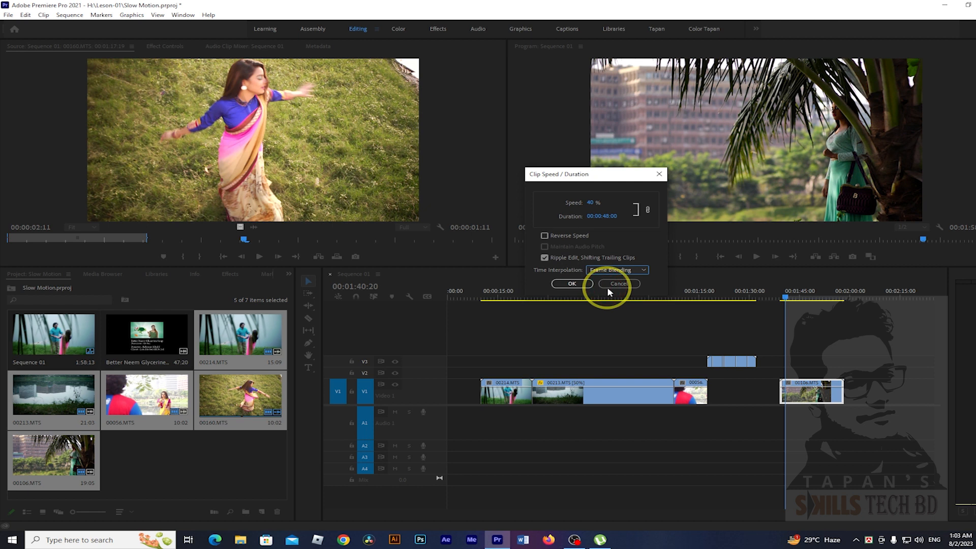
left_click(571, 284)
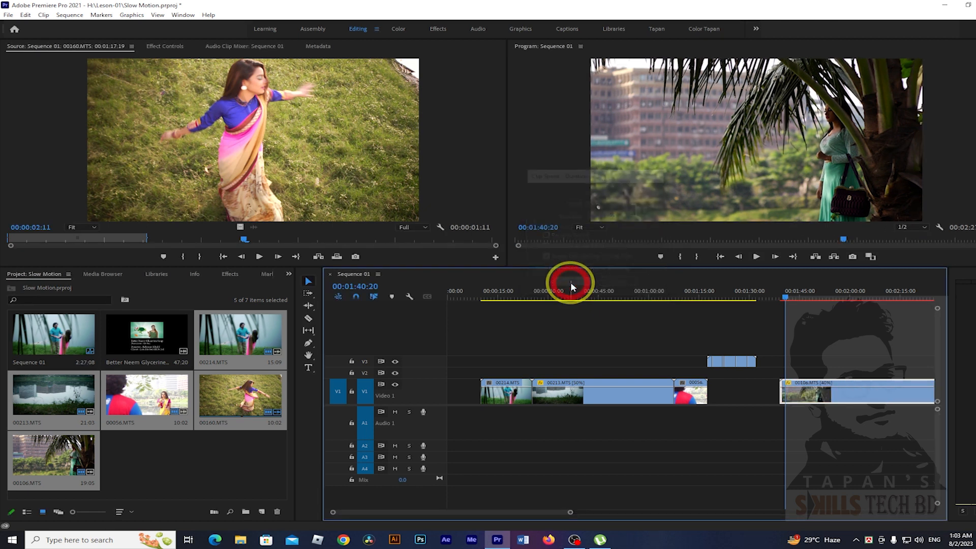
Enlarge the monitors above the timeline and play back the slowed 00106.MTS clip from 00:01:52:16, stopping at 00:02:02:15.
left_click_drag(847, 291, 840, 291)
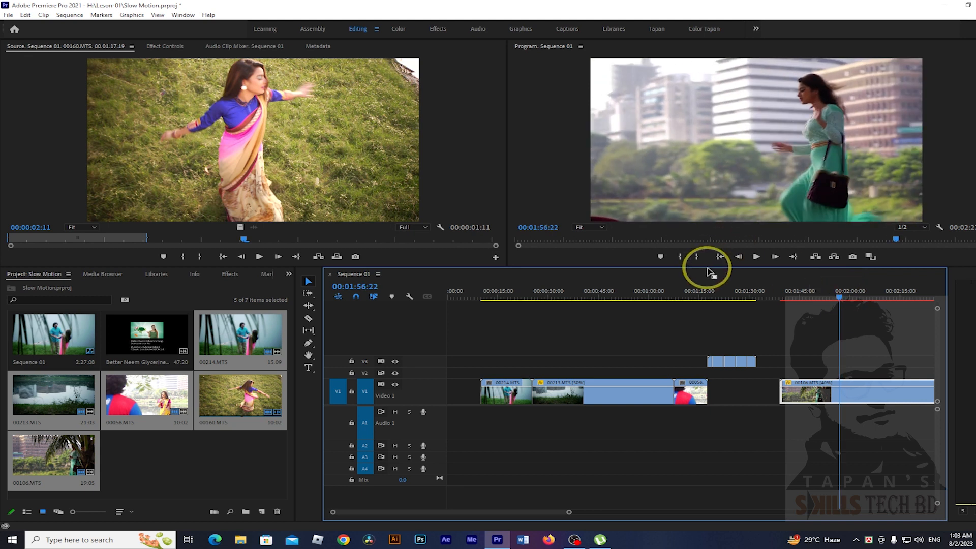
left_click_drag(714, 268, 697, 360)
left_click(819, 390)
left_click_drag(822, 390, 825, 392)
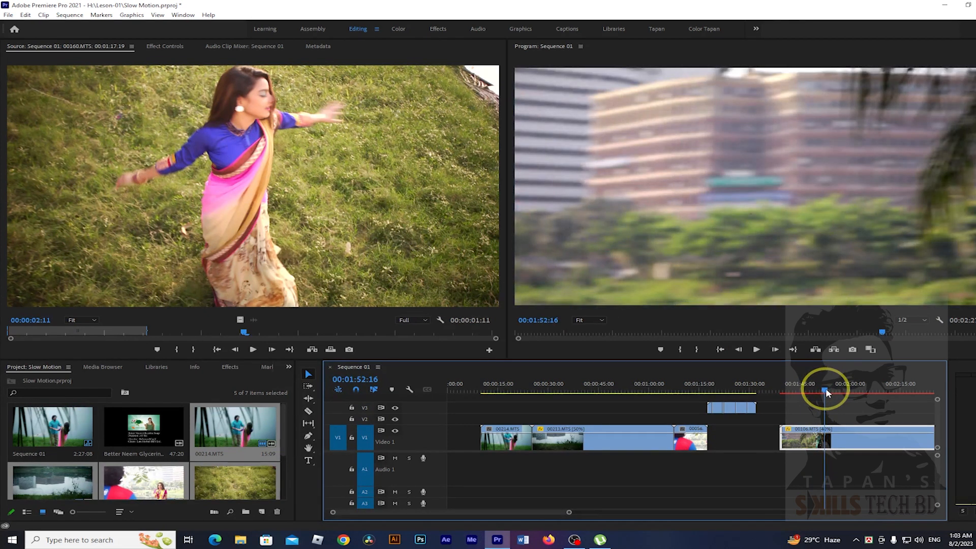
key("space")
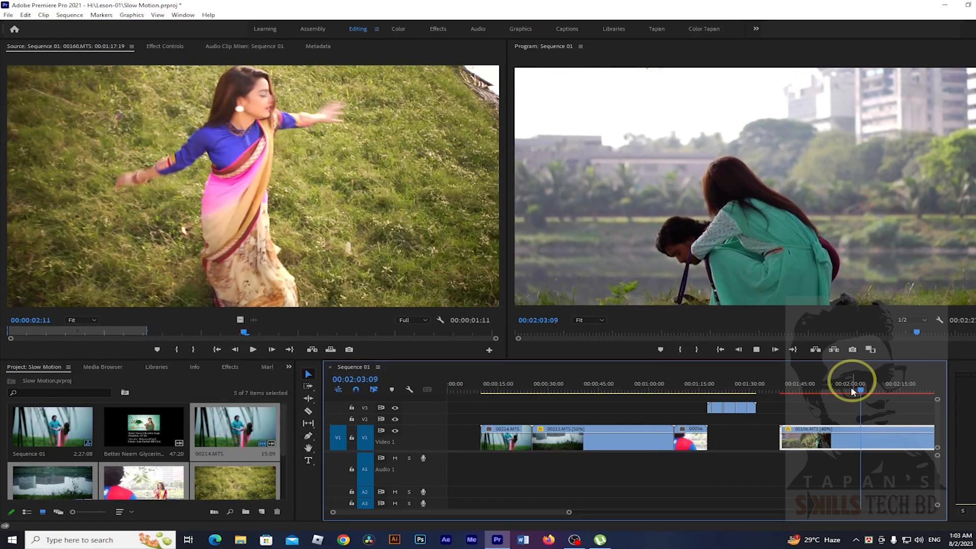
left_click(831, 390)
key("space")
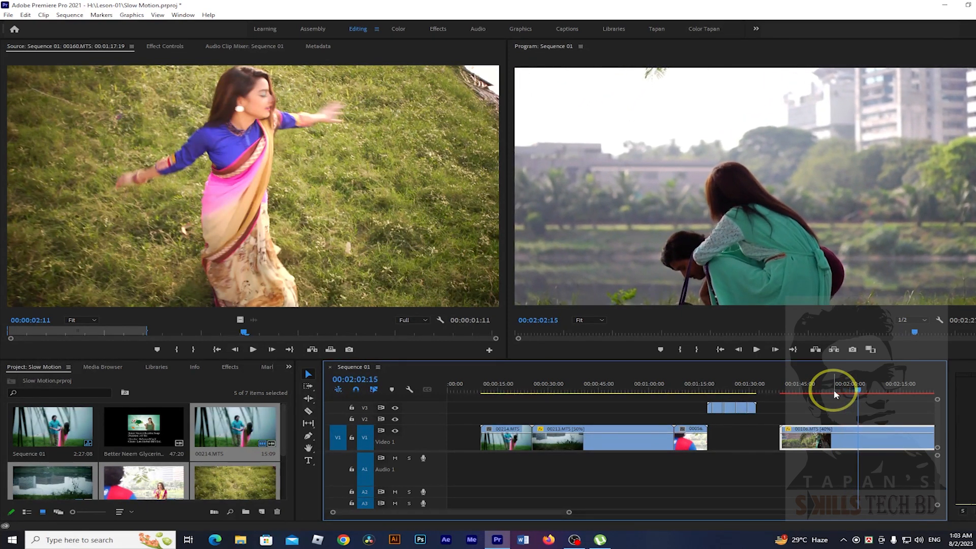
key("space")
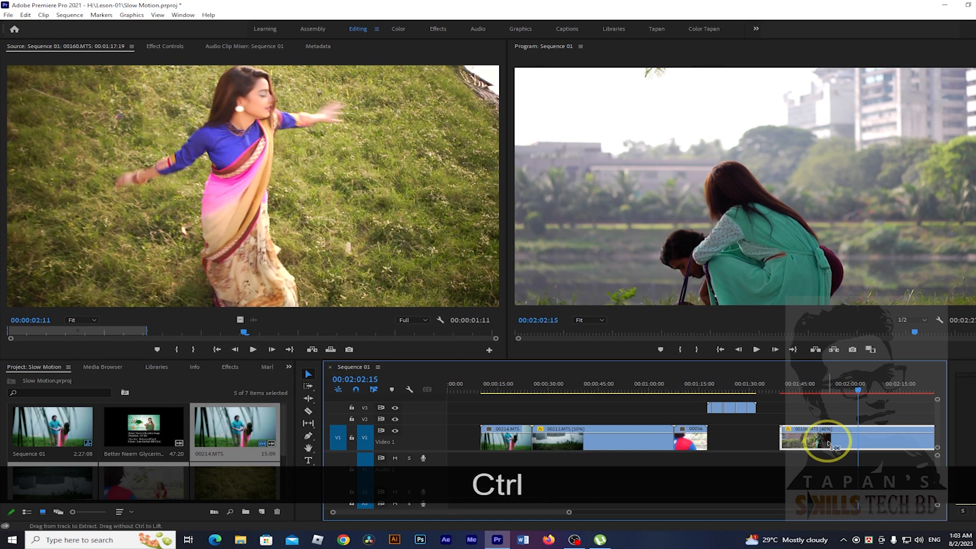
Change the time interpolation of the slowed 00106.MTS clip on V1 to Frame Sampling.
key("ctrl+r")
left_click(616, 271)
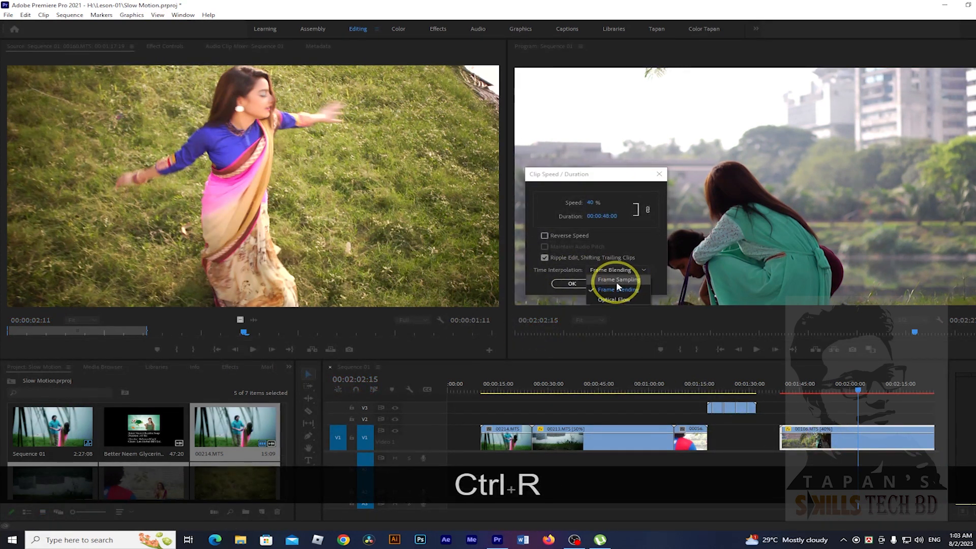
left_click(616, 280)
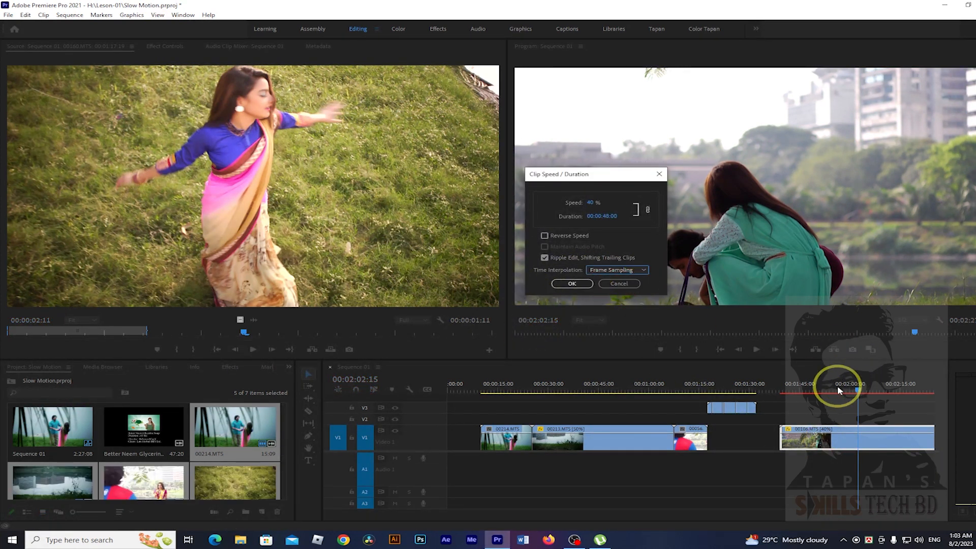
left_click(572, 284)
Play back the frame-sampled 00106.MTS clip on V1 from 00:01:53:11.
mouse_move(839, 393)
left_mouse_down()
mouse_move(812, 387)
mouse_move(828, 388)
left_mouse_up()
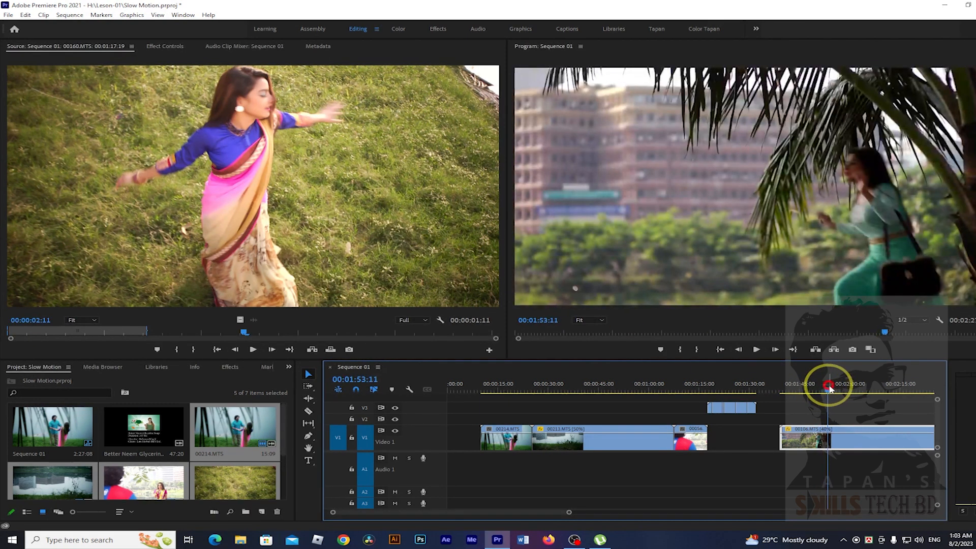
key("space")
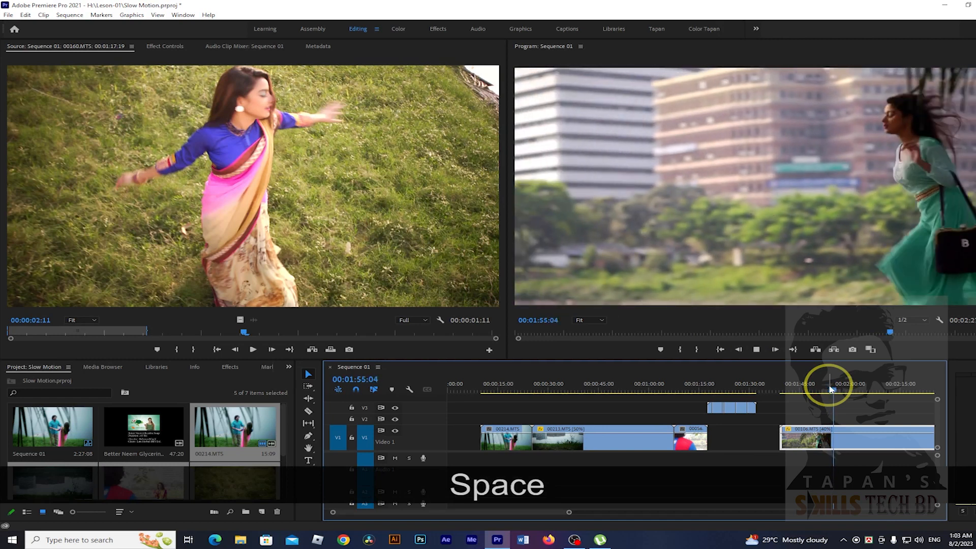